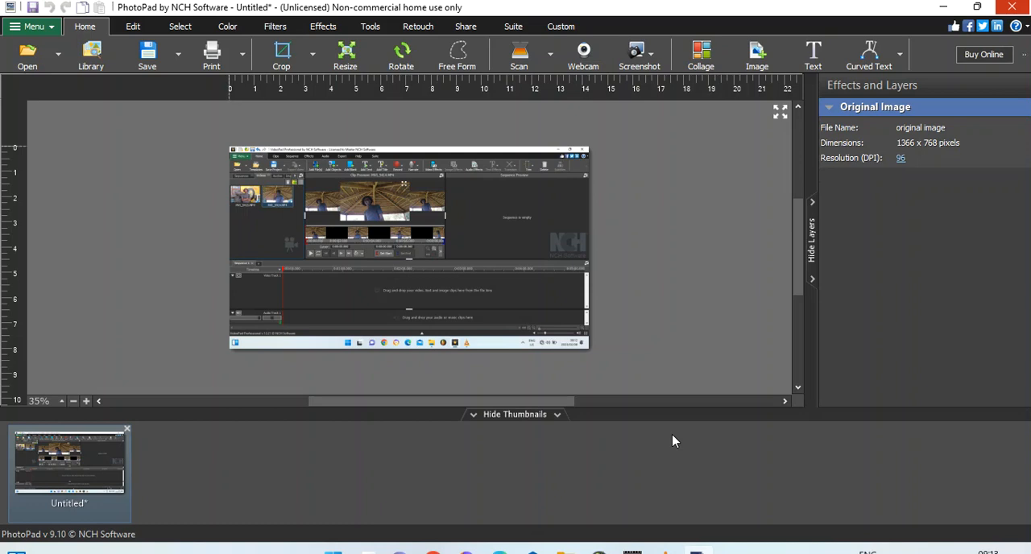
Step: Create a new blank image at the 1080p - 1920 x 1080 preset size with a red background, hex fc0303
left_click(28, 31)
mouse_move(36, 44)
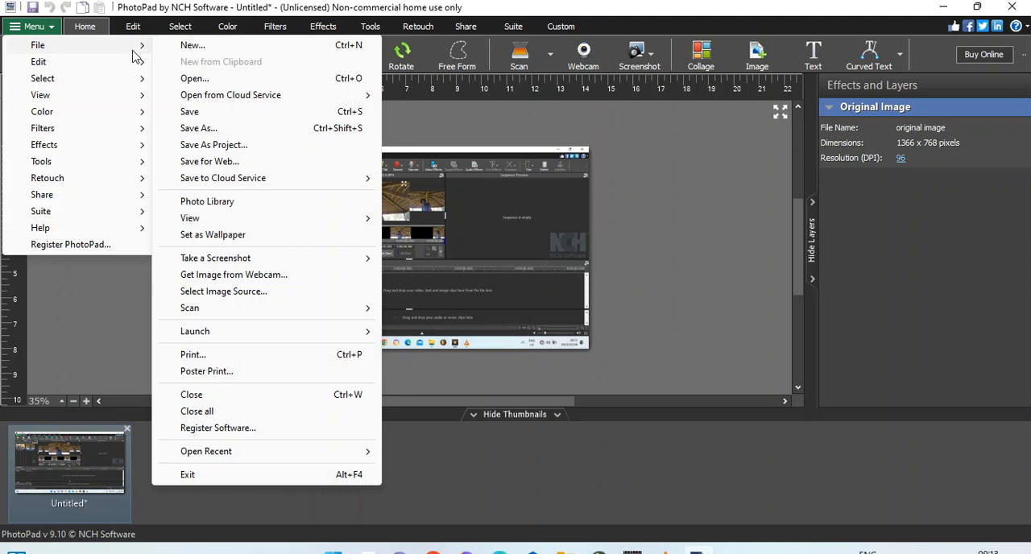
left_click(203, 46)
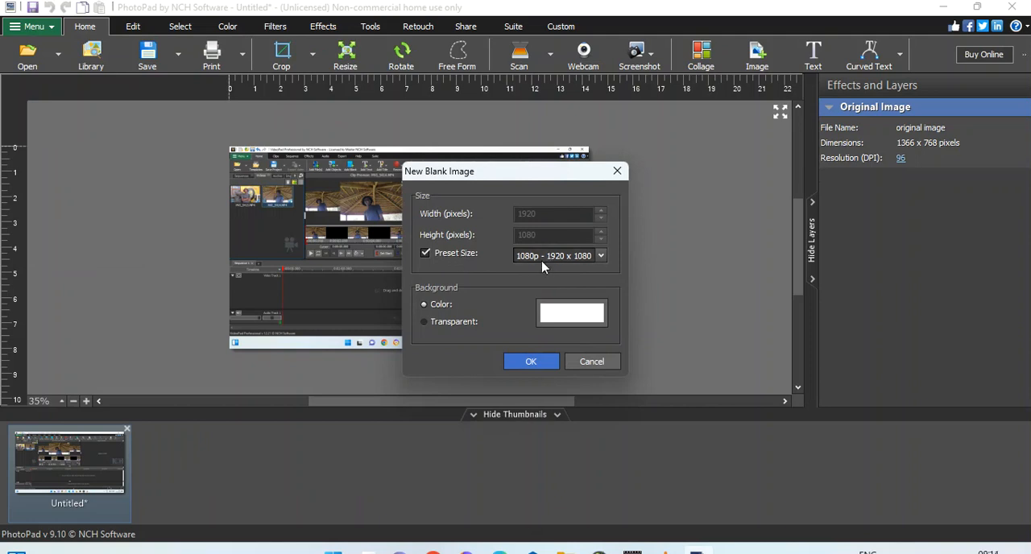
left_click(570, 314)
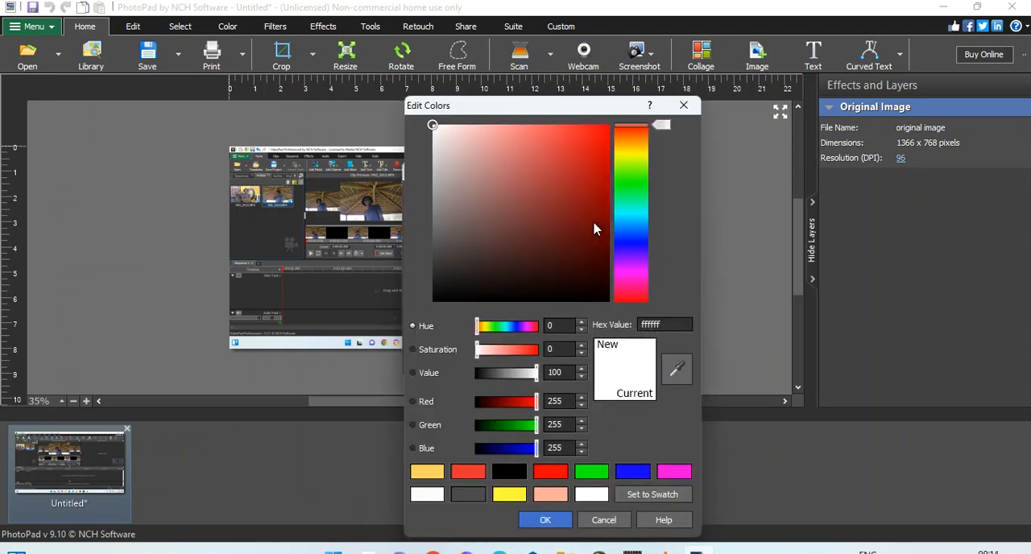
left_click(628, 152)
left_click_drag(614, 149, 610, 131)
left_click_drag(590, 143, 608, 126)
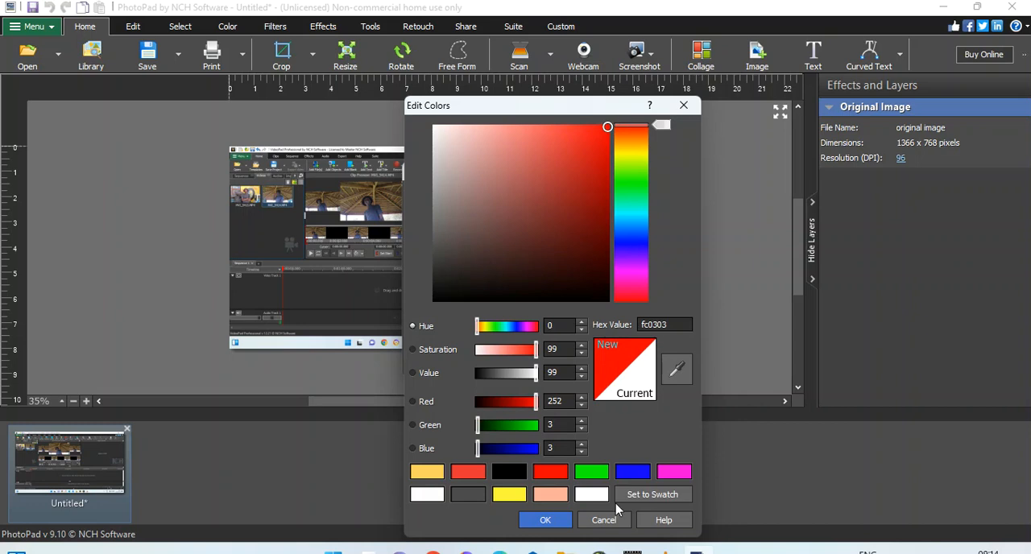
left_click(549, 520)
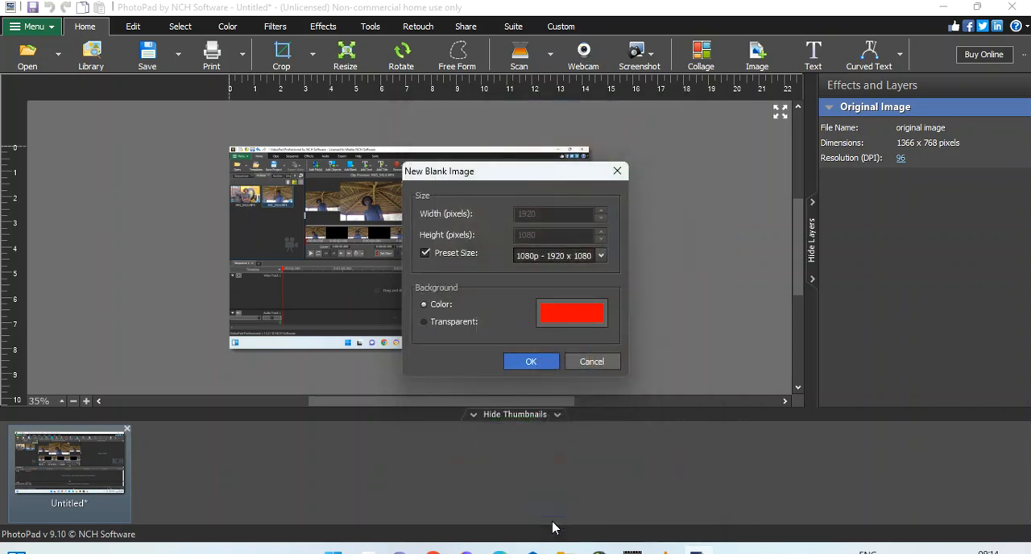
left_click(533, 368)
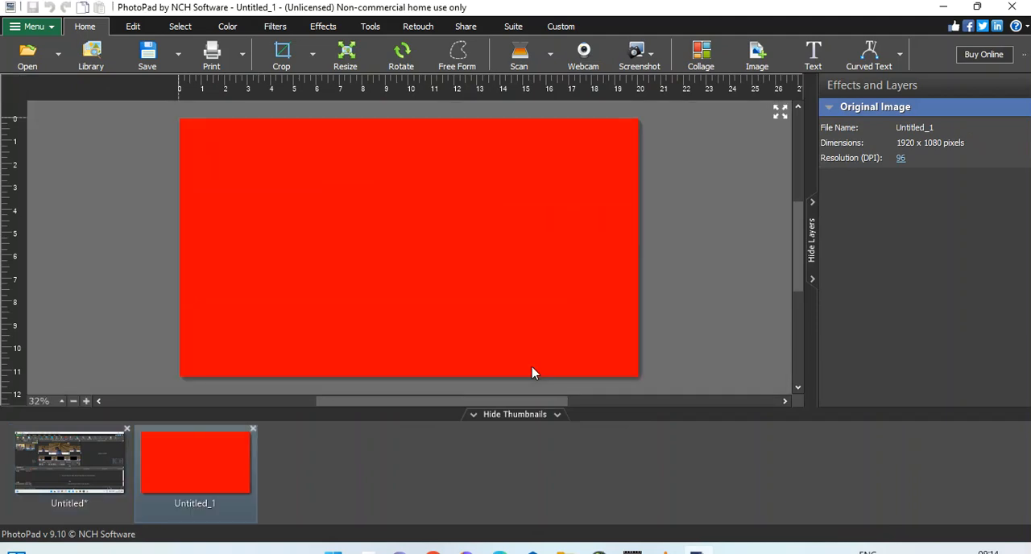
Step: Create another blank 1920 x 1080 image with a bright yellow background
left_click(35, 31)
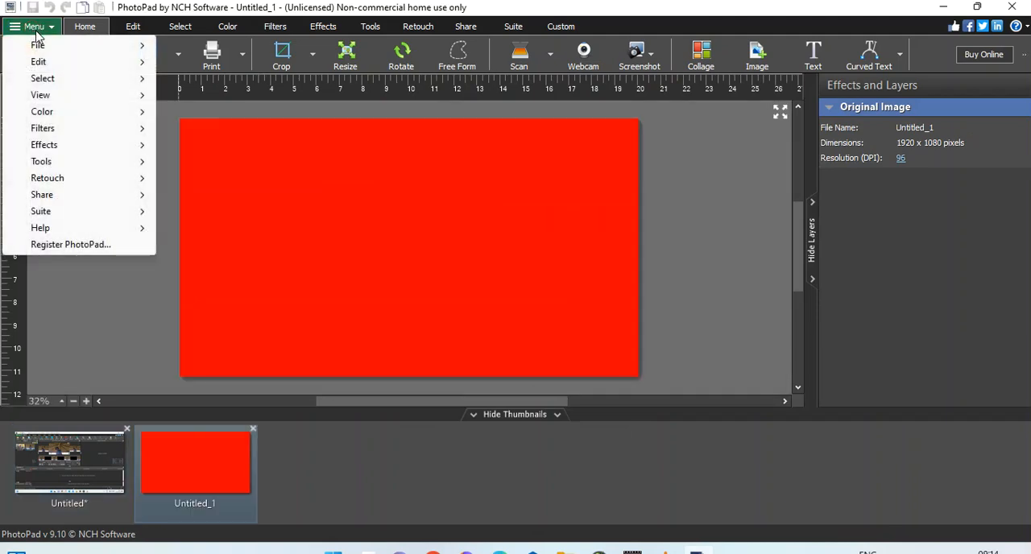
mouse_move(50, 46)
left_click(216, 40)
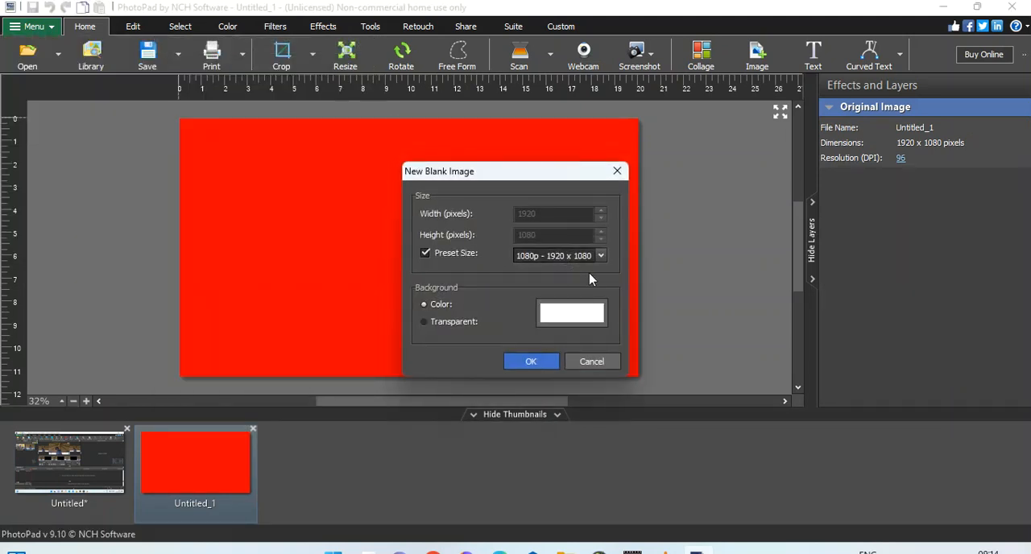
left_click(583, 314)
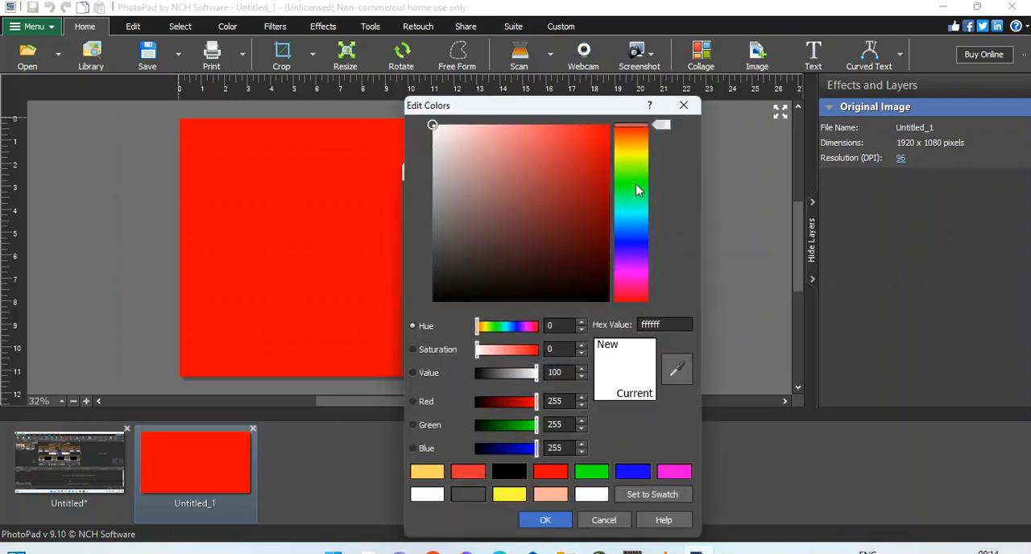
left_click(629, 152)
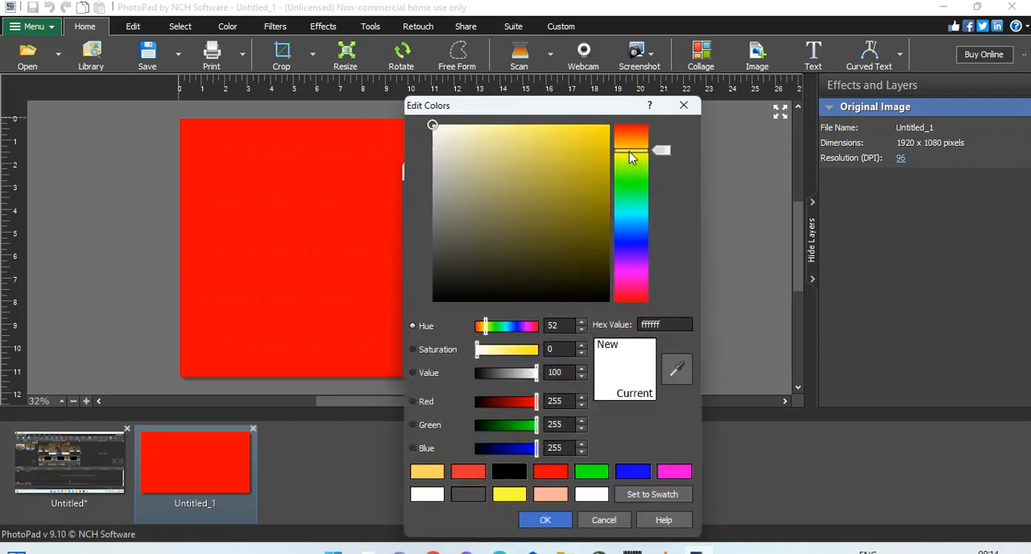
left_click_drag(598, 142, 610, 127)
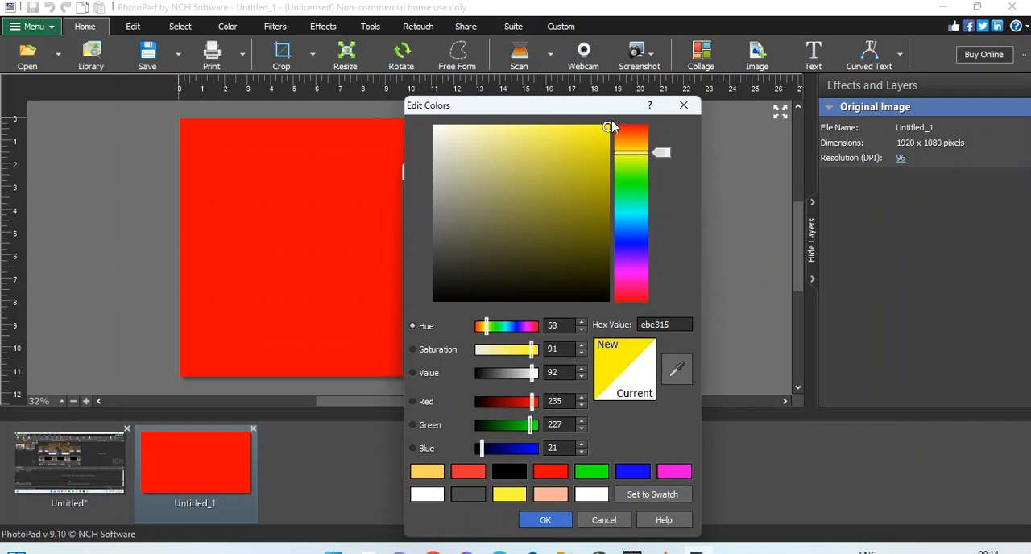
left_click(545, 521)
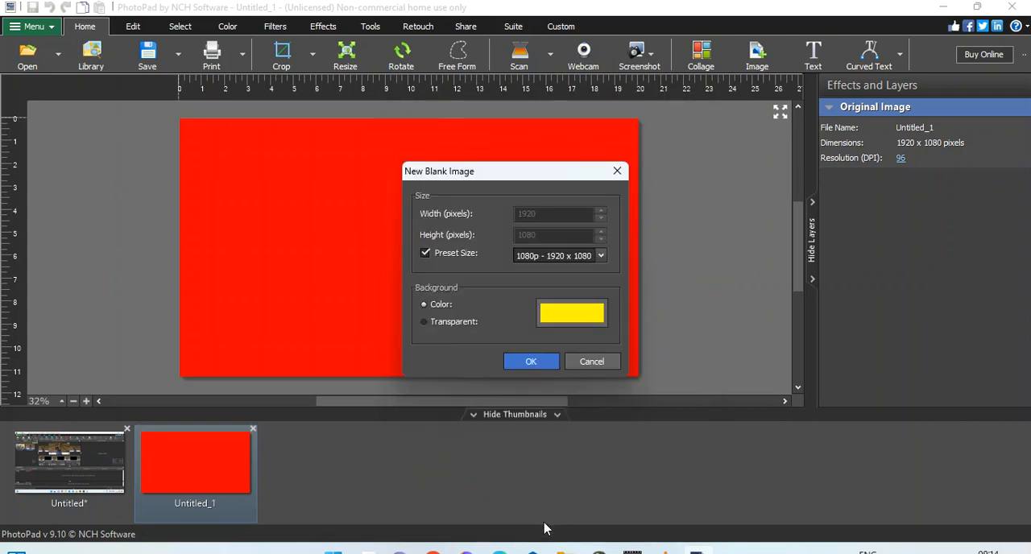
left_click(533, 367)
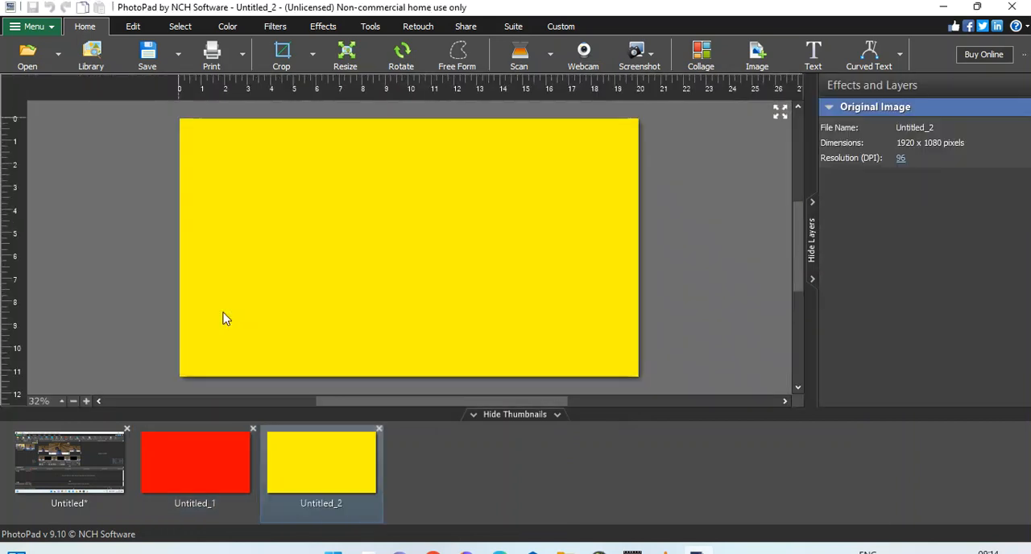
Step: Create a third blank 1920 x 1080 image with a bright green background
left_click(35, 27)
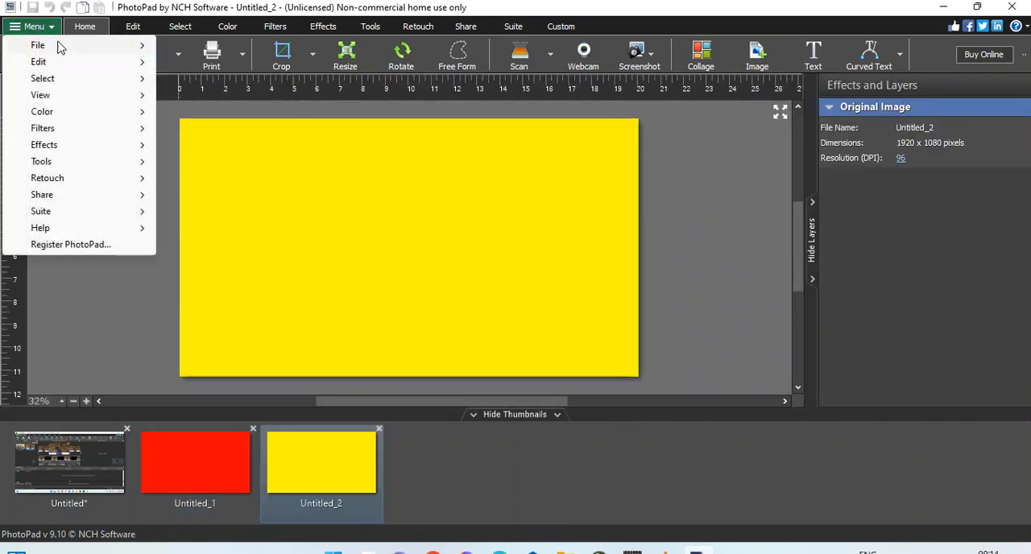
mouse_move(63, 46)
left_click(188, 50)
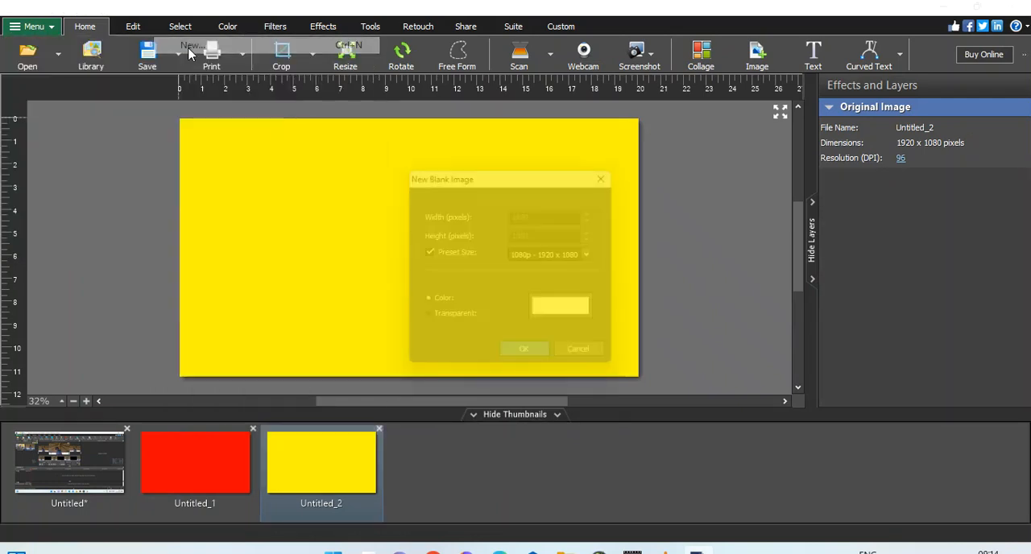
left_click(571, 315)
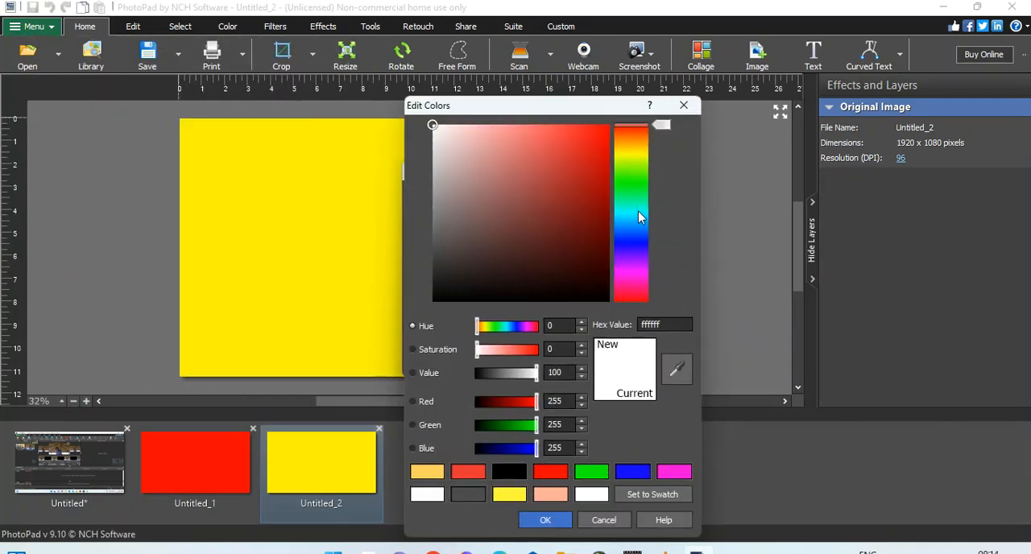
left_click(638, 187)
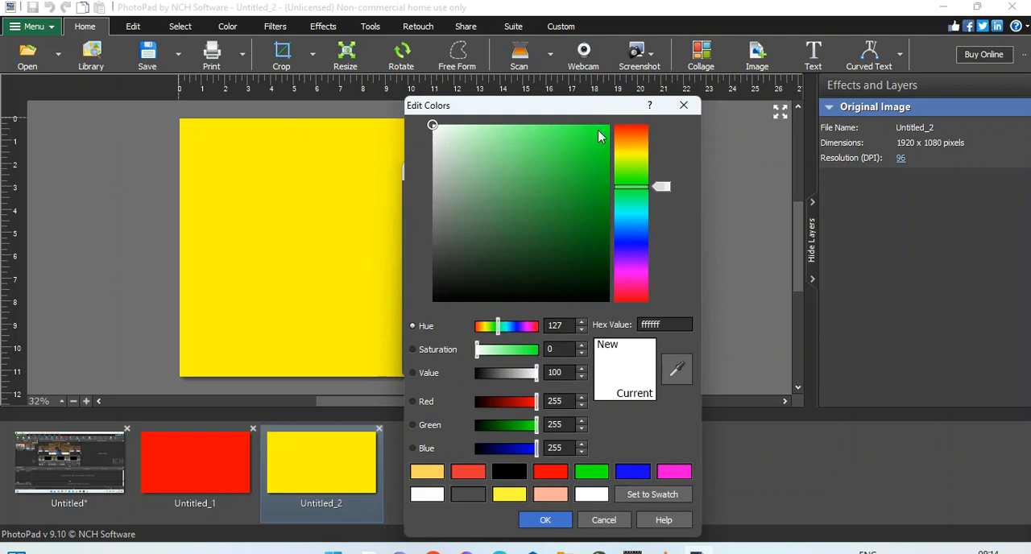
left_click(608, 127)
left_click(553, 519)
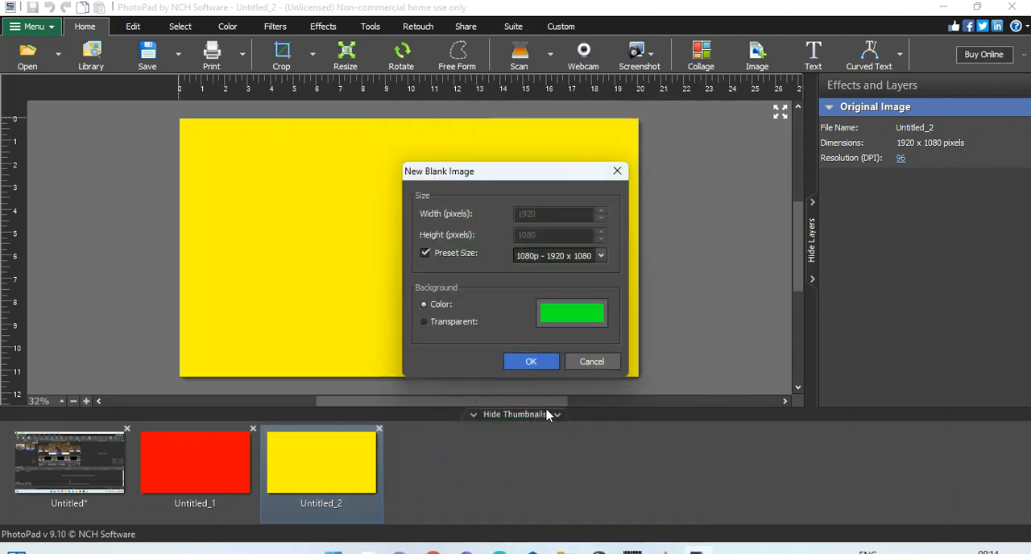
left_click(533, 361)
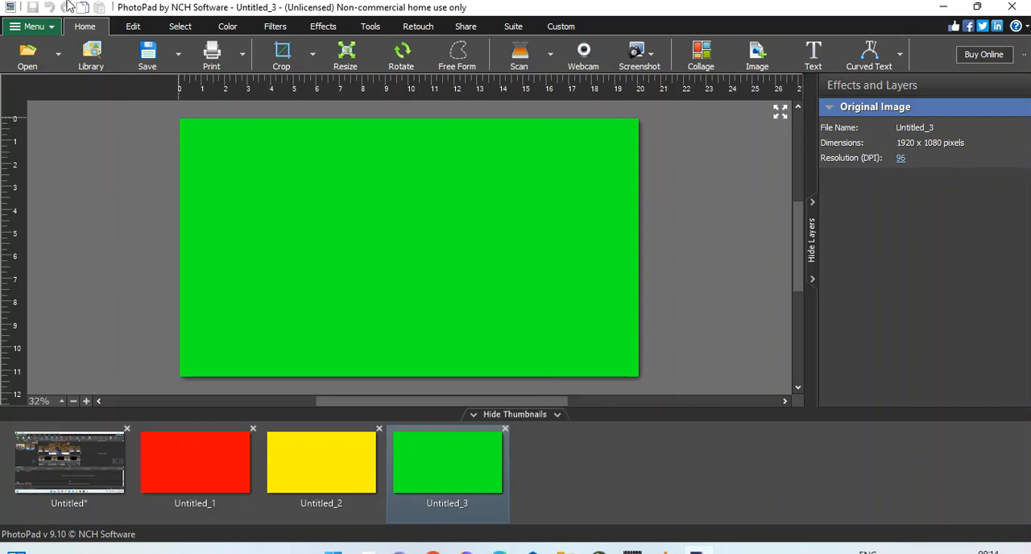
Step: Cut a rectangular hole about 4 by 3.5 ruler units out of the left part of the red image using the Rectangle selection
left_click(137, 32)
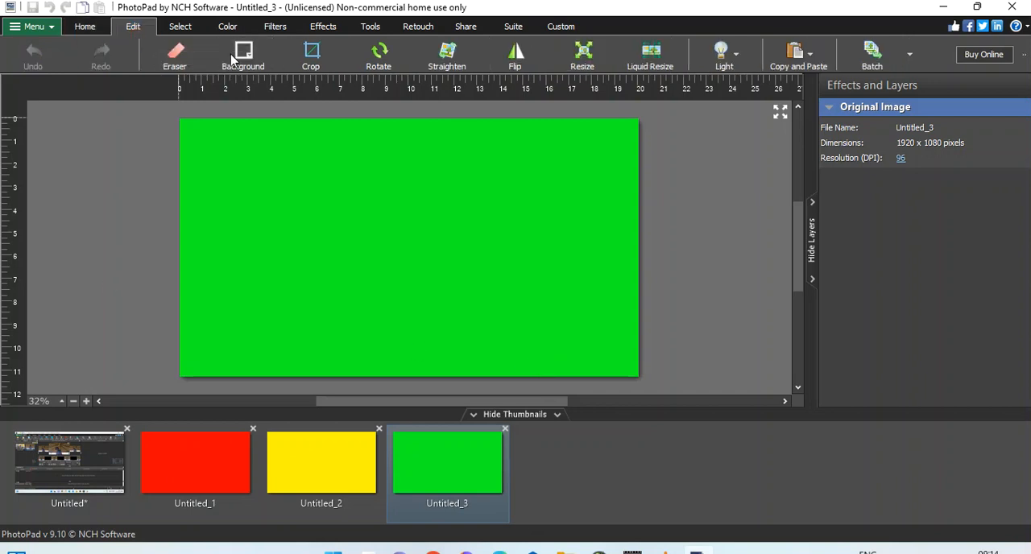
left_click(178, 29)
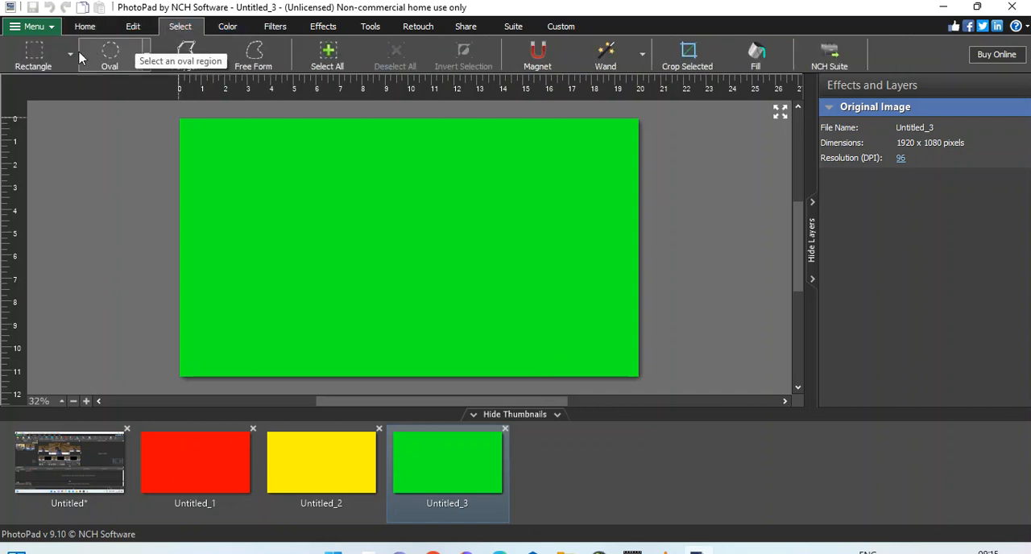
left_click(207, 463)
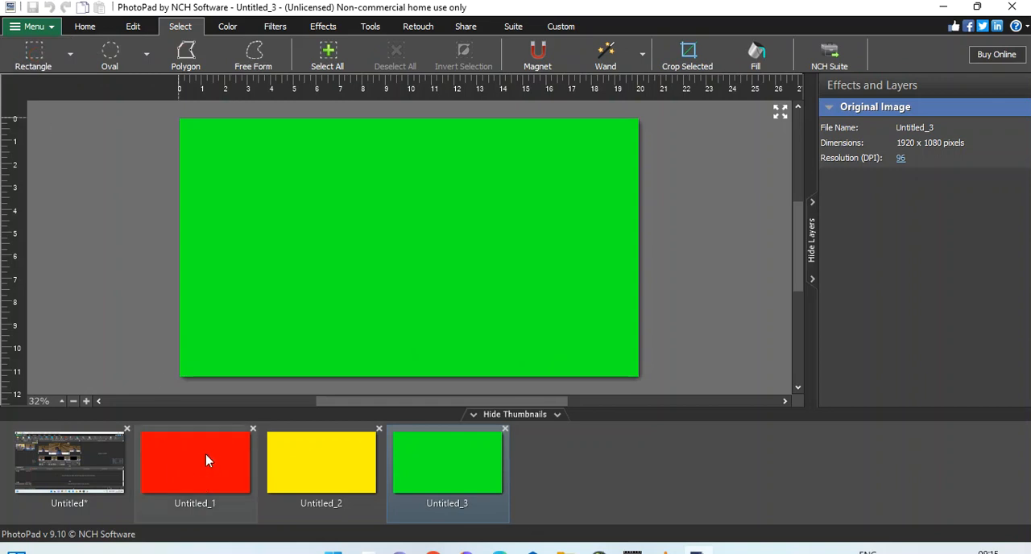
left_click(49, 60)
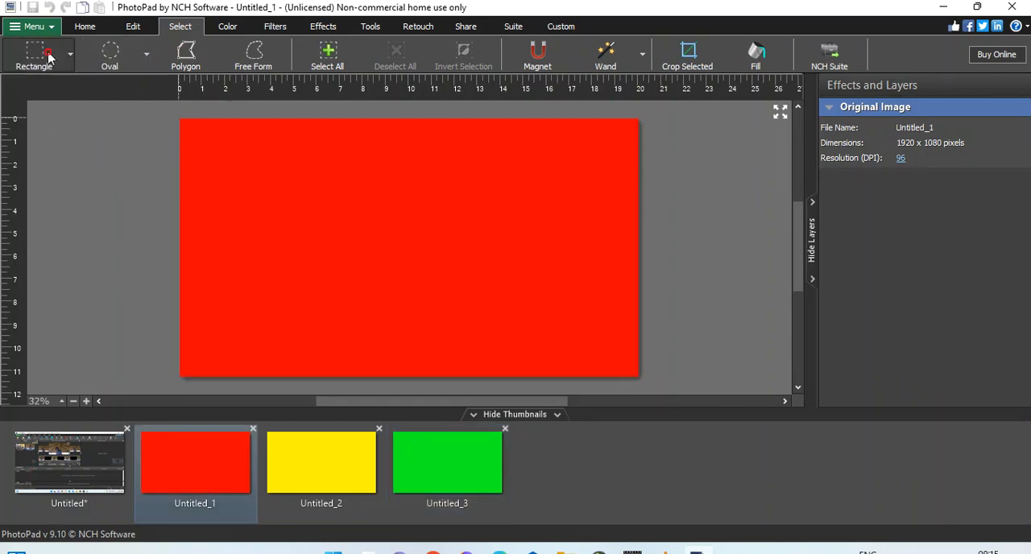
left_click_drag(241, 151, 284, 254)
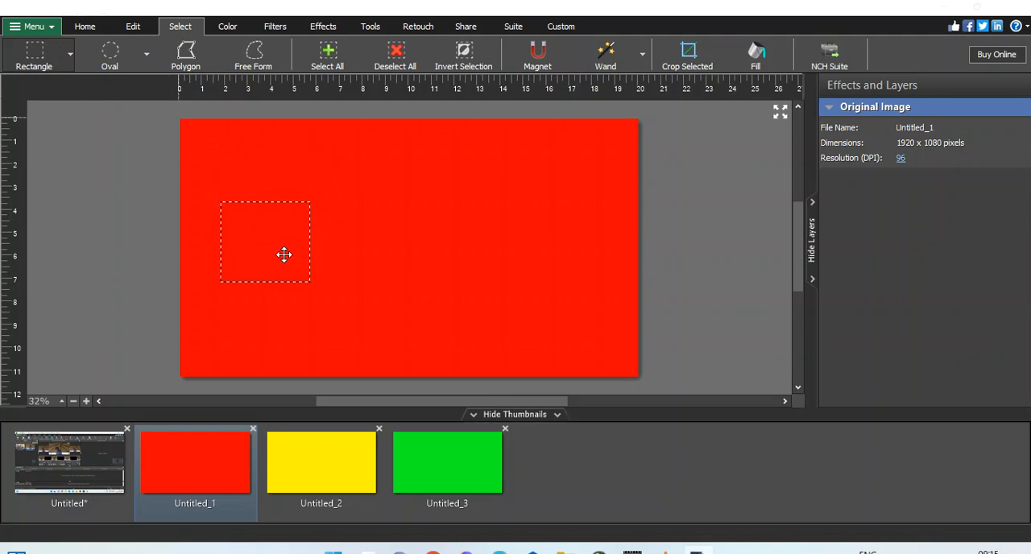
key("Delete")
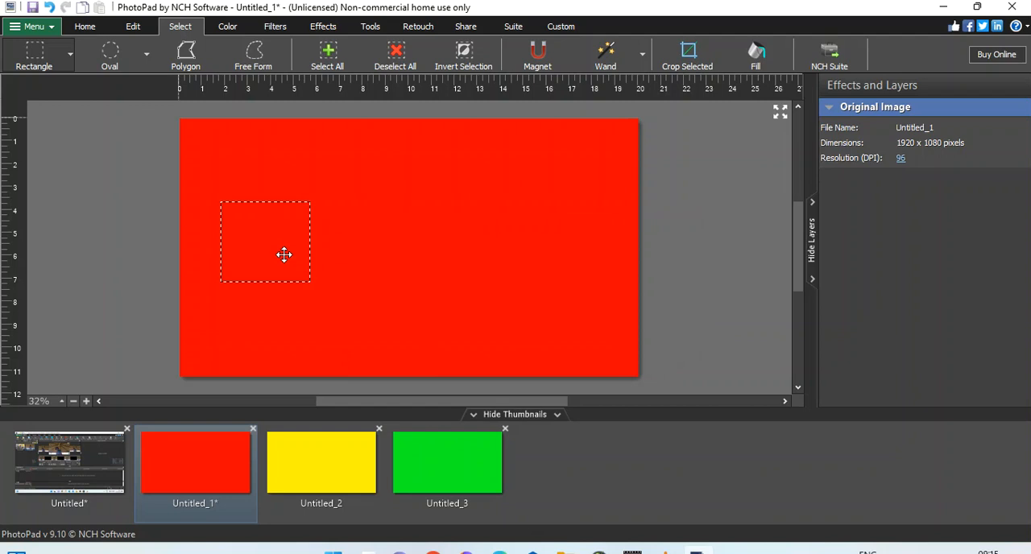
Step: Reuse the rectangular selection to delete two more areas of the red image, one in the middle and one on the right
left_click_drag(291, 254, 428, 252)
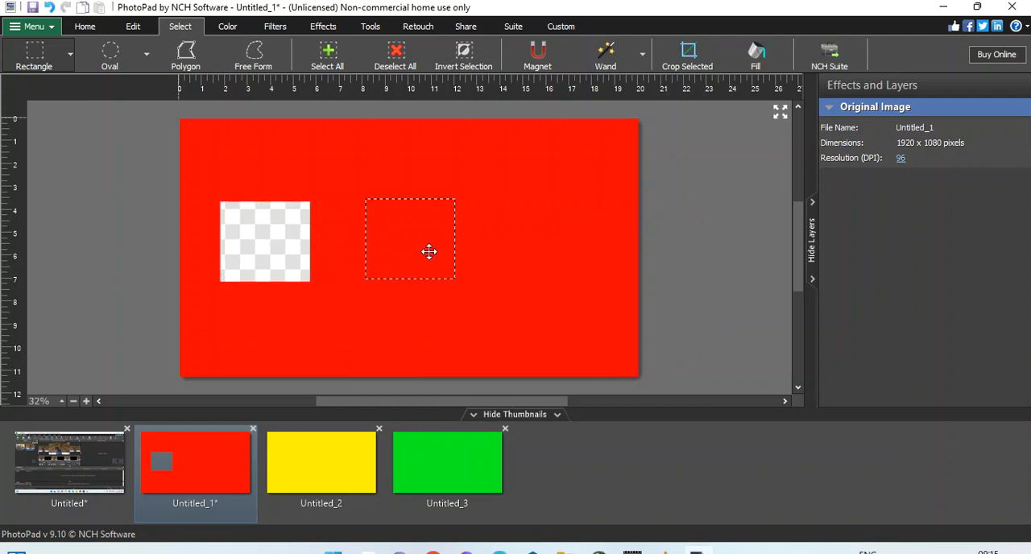
key("Delete")
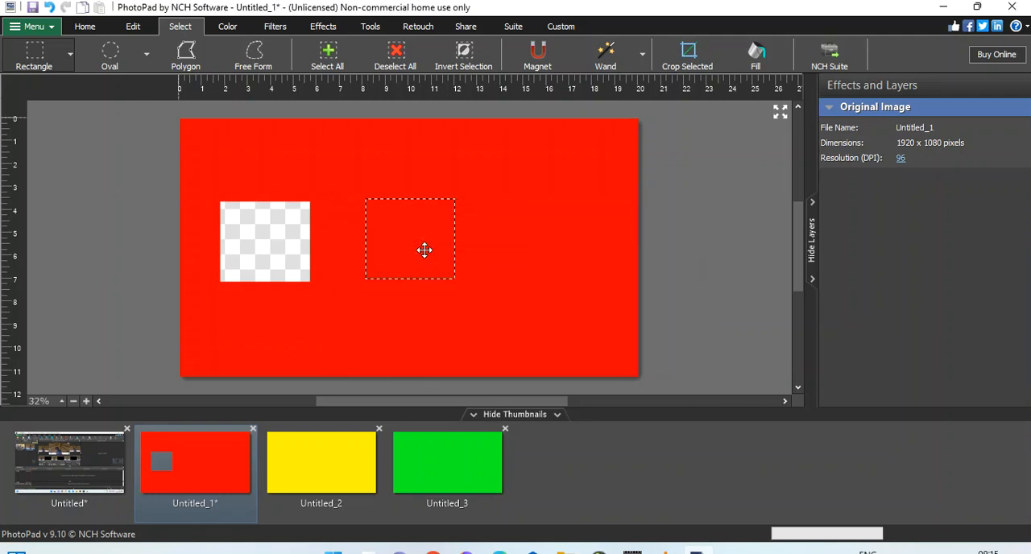
left_click_drag(421, 249, 547, 244)
key("Delete")
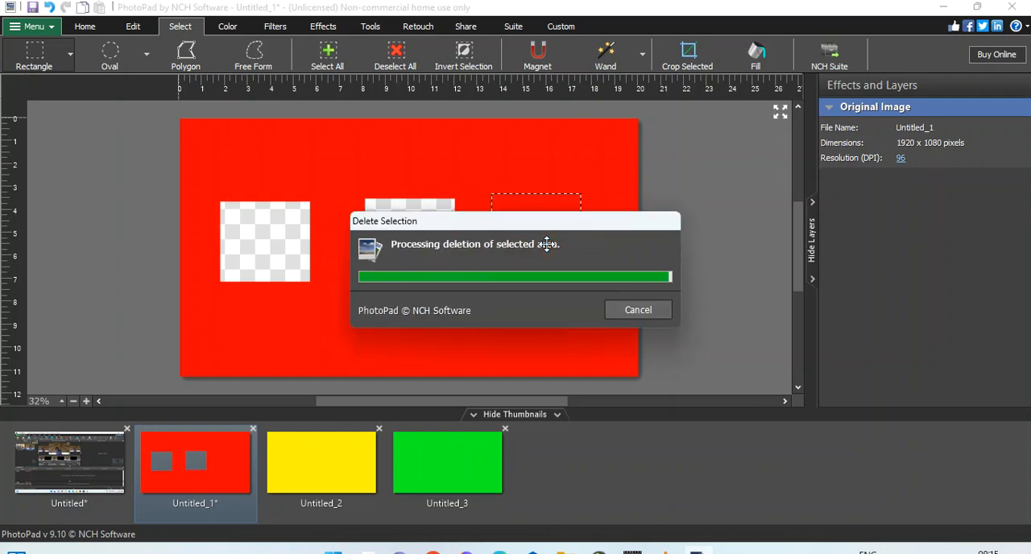
Step: Move the selection just below the middle hole of the red image, delete that area and clear the selection
left_click_drag(539, 239, 414, 166)
left_click_drag(418, 225, 417, 334)
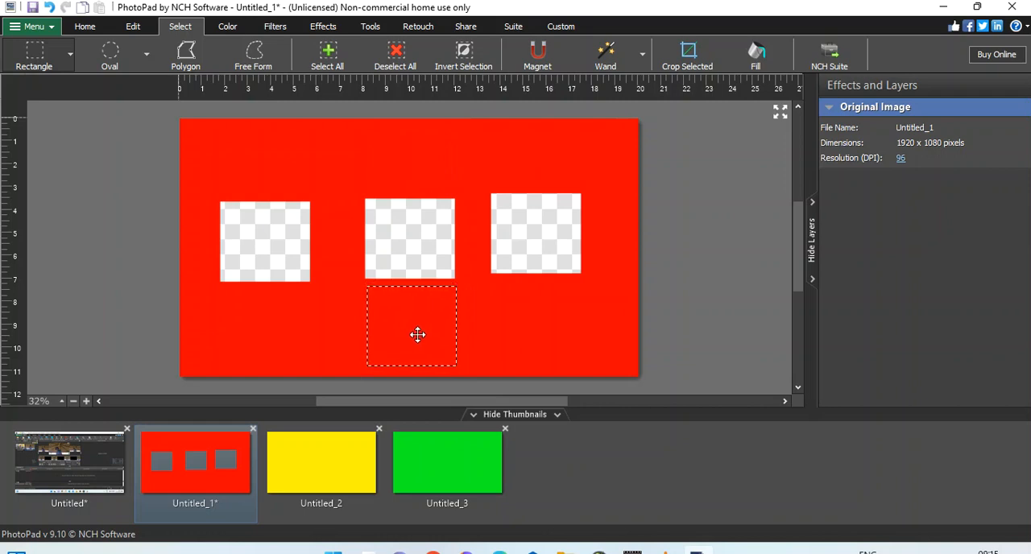
key("Delete")
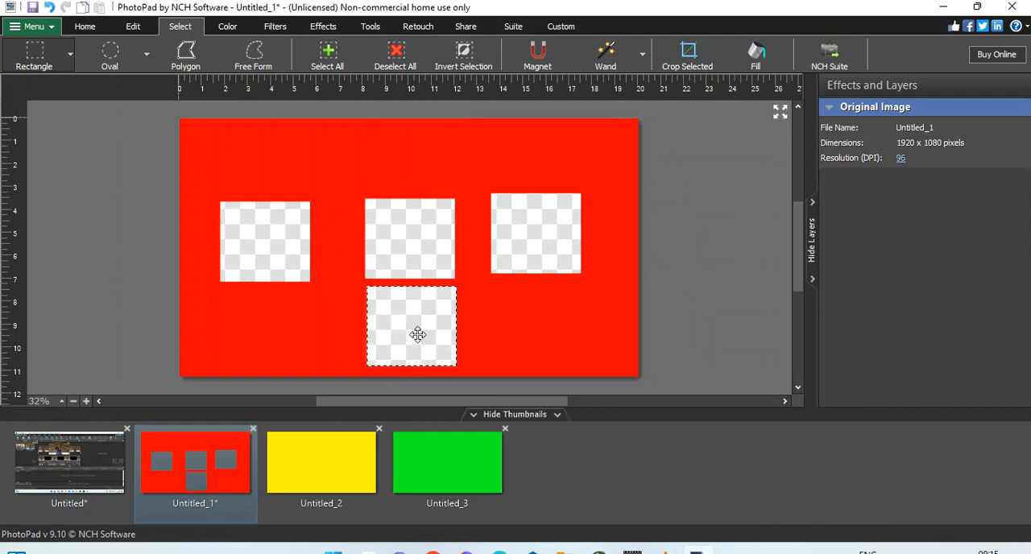
left_click(418, 341)
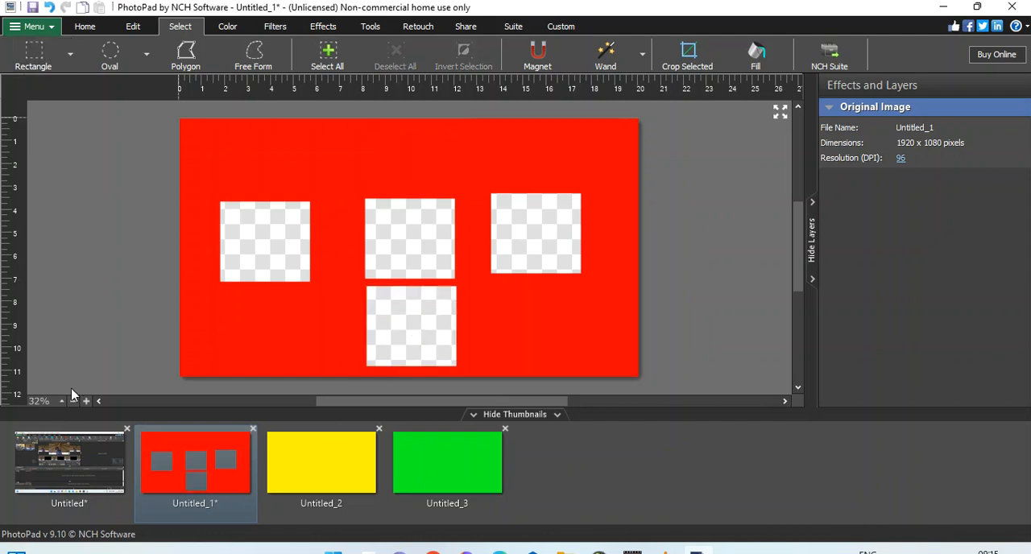
Step: Close the original Untitled screenshot image without saving it, applying that choice to all unsaved projects
left_click(126, 428)
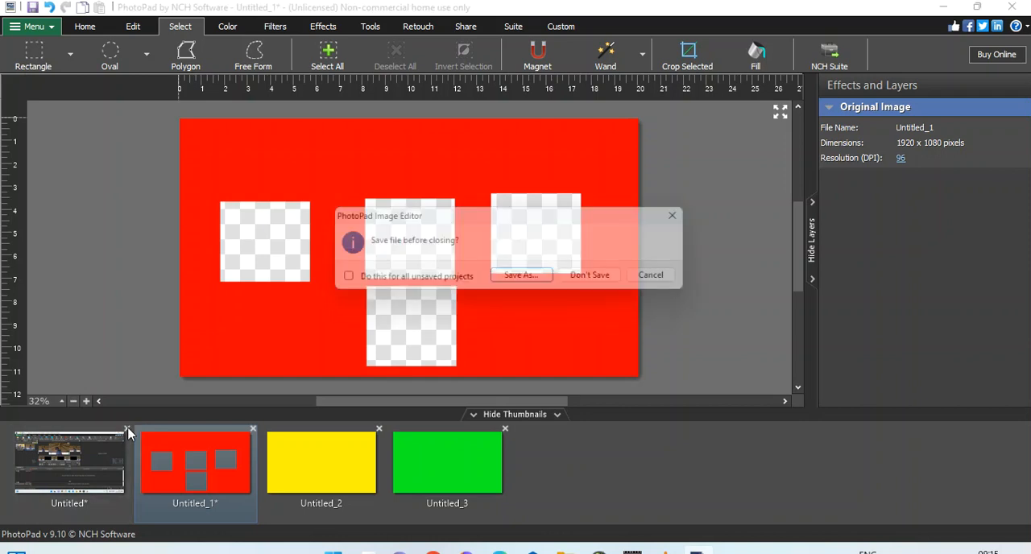
left_click(454, 280)
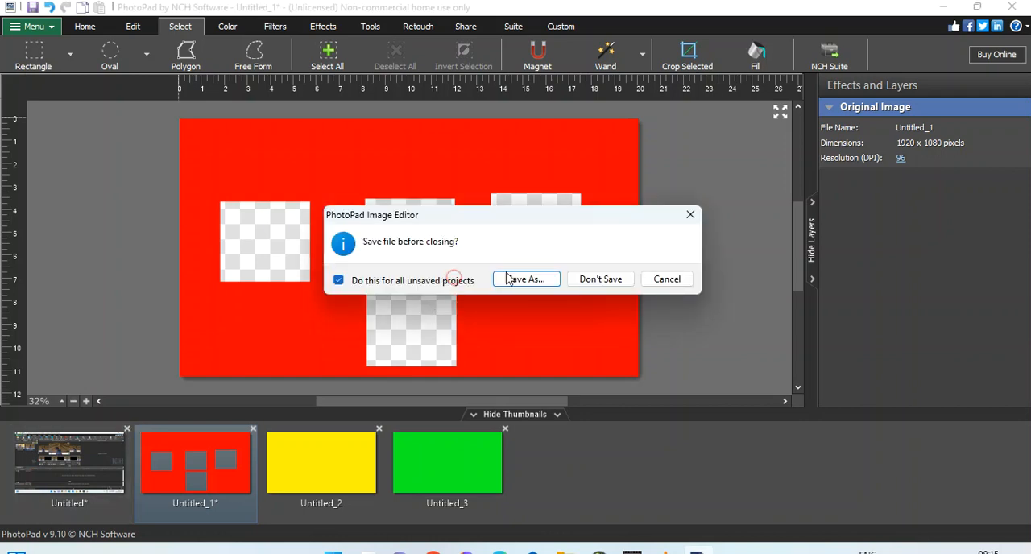
left_click(600, 279)
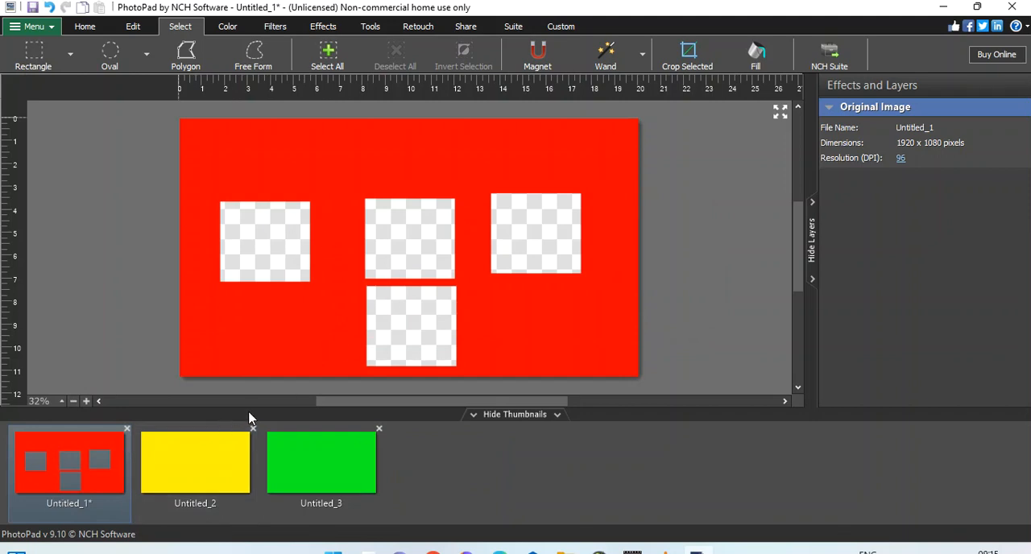
Step: Show the yellow image and switch from PhotoPad to the VideoPad video editor
left_click(233, 449)
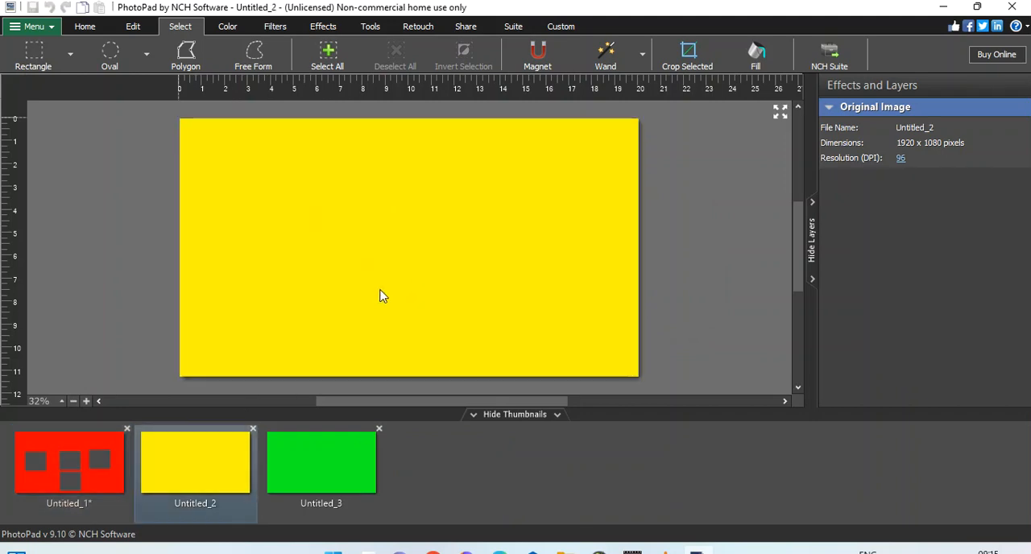
left_click(500, 30)
left_click(230, 63)
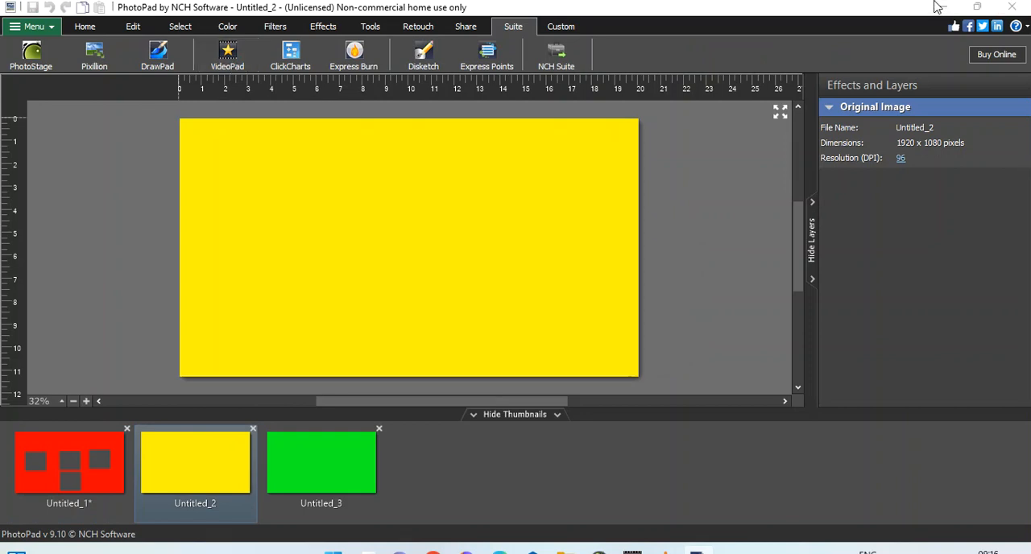
left_click(936, 7)
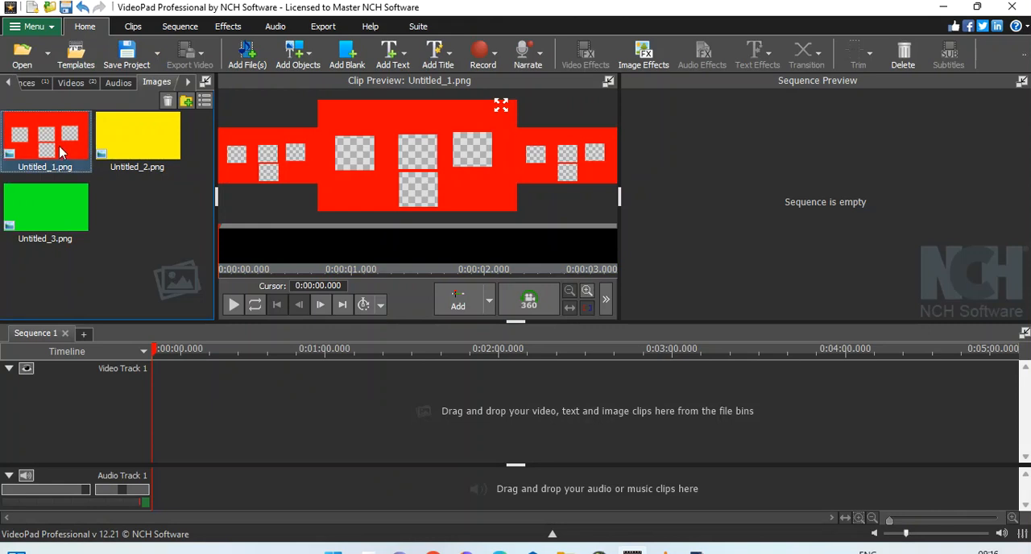
Step: Place the green Untitled_3.png at the start of Video Track 1 and extend its clip to about 5 seconds
left_click_drag(62, 201, 215, 417)
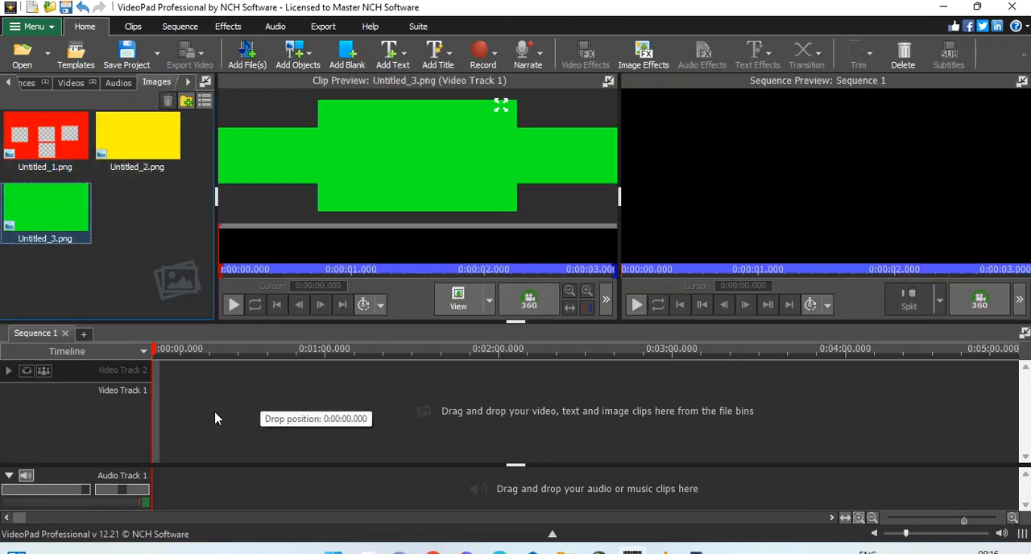
left_click_drag(179, 371, 201, 364)
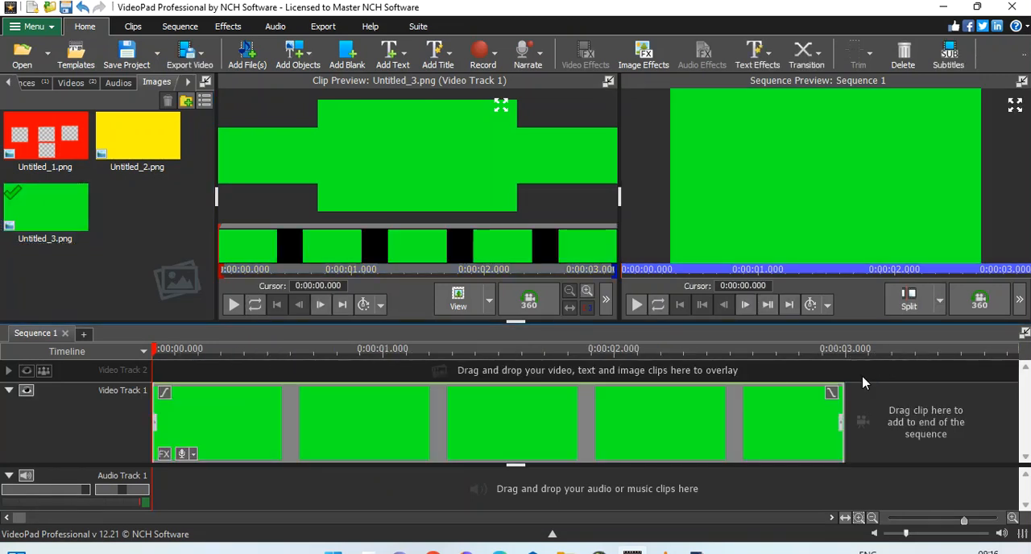
left_click(871, 519)
left_click(871, 519)
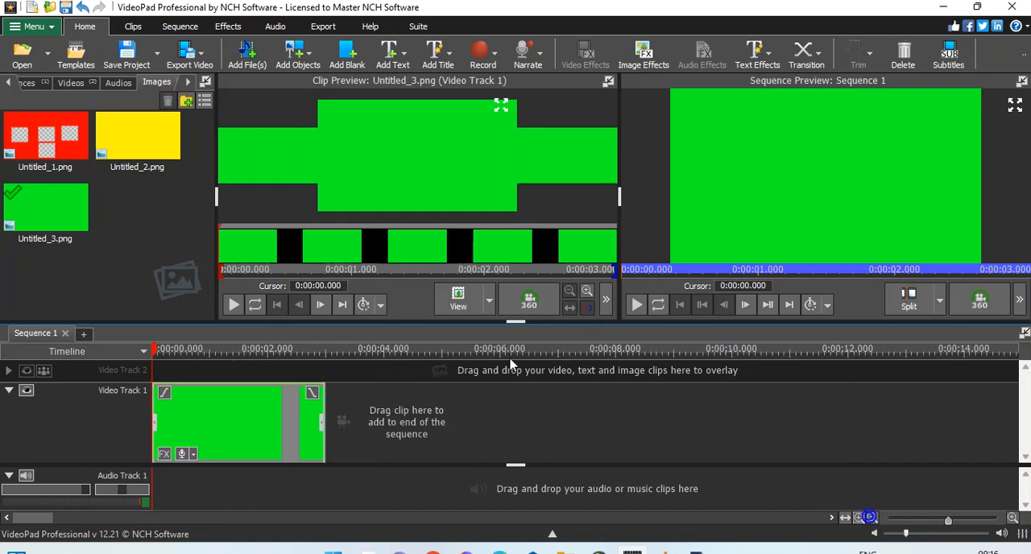
left_click(439, 355)
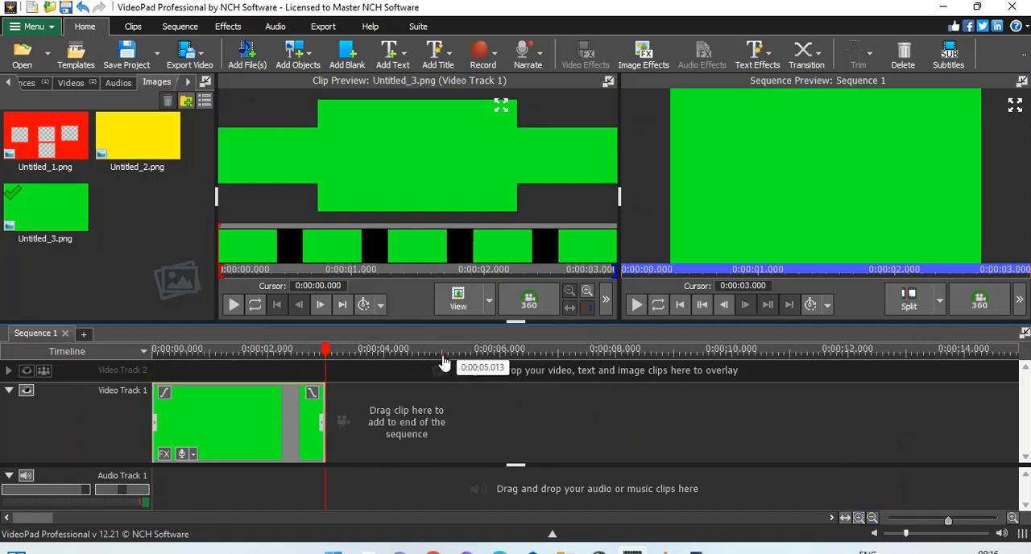
left_click(292, 408)
left_click_drag(323, 418, 444, 427)
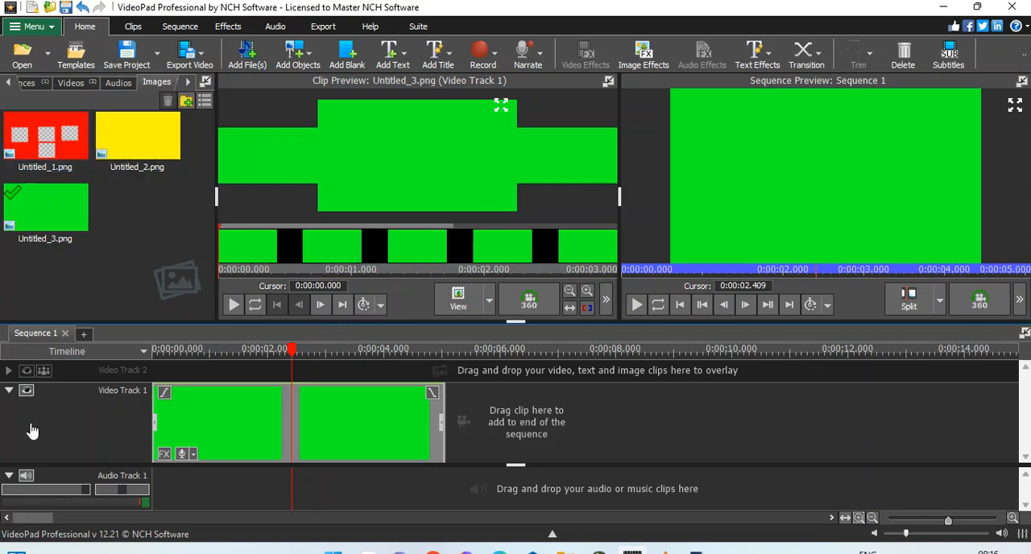
Step: Collapse Video Track 1, overlay the red Untitled_1.png on Video Track 2 and align it with the sequence start
left_click(8, 393)
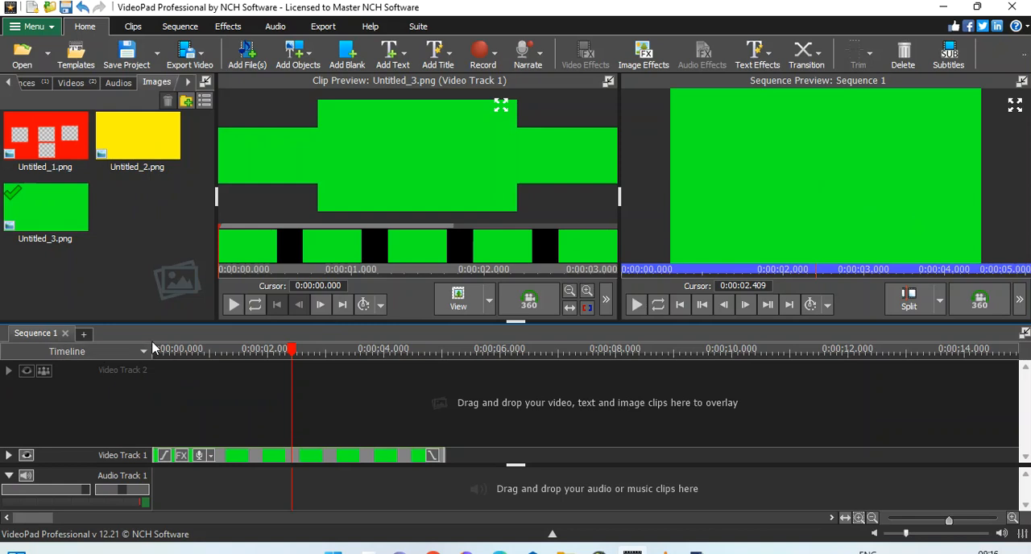
left_click(267, 356)
left_click_drag(44, 141, 276, 403)
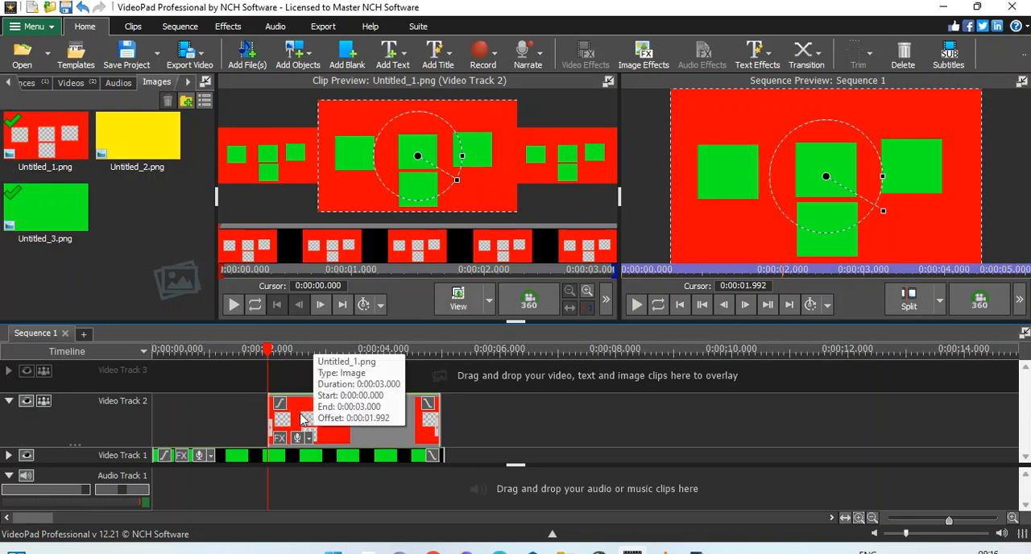
left_click_drag(312, 420, 192, 429)
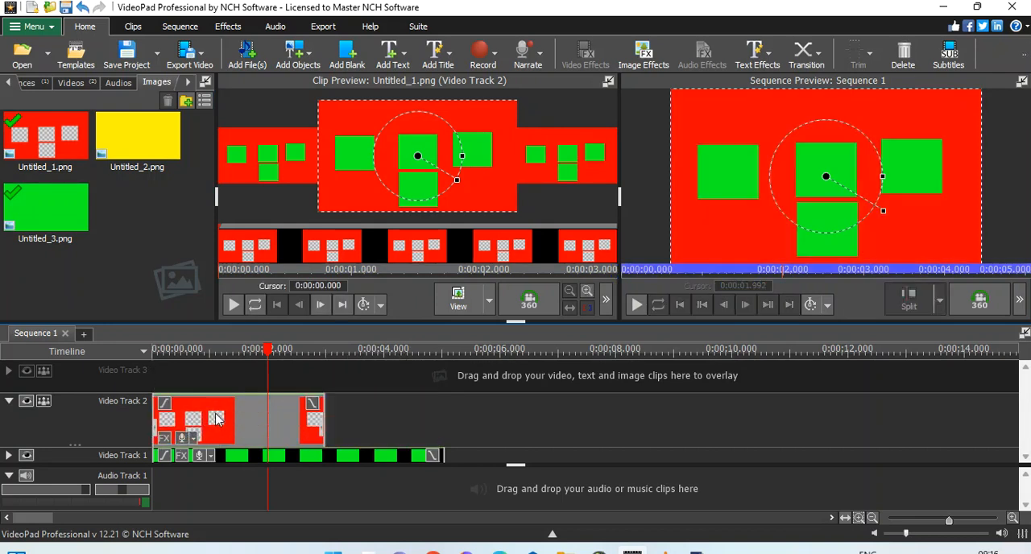
Step: Add a Motion effect to the red Untitled_1.png clip and set keyframes for its parameters at the clip's end
left_click(165, 439)
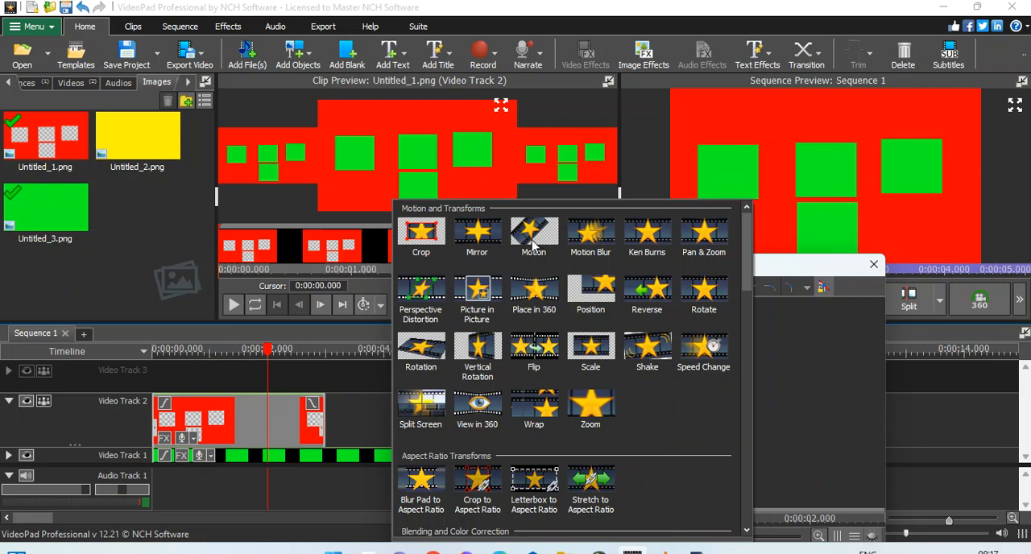
left_click(531, 235)
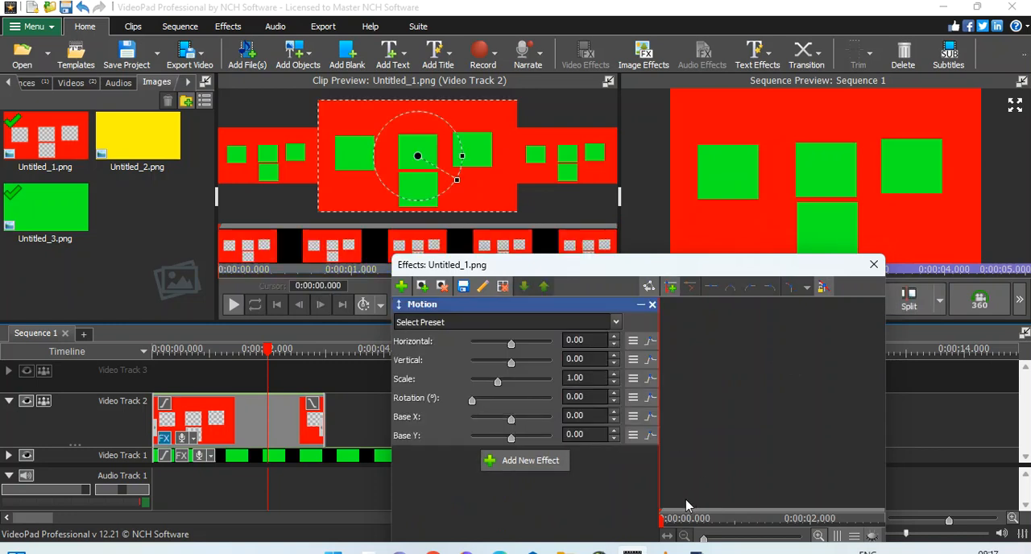
left_click_drag(663, 525, 906, 535)
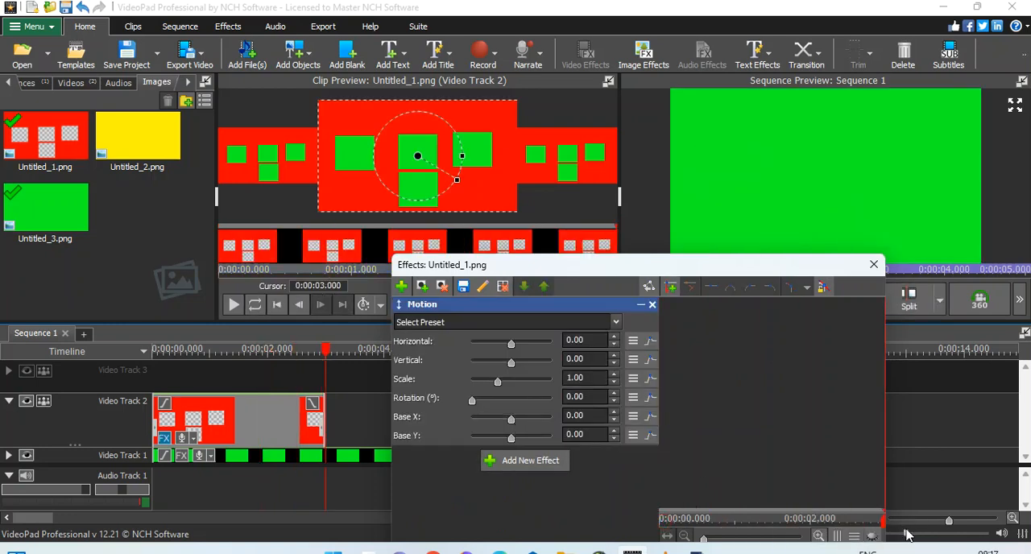
left_click(671, 288)
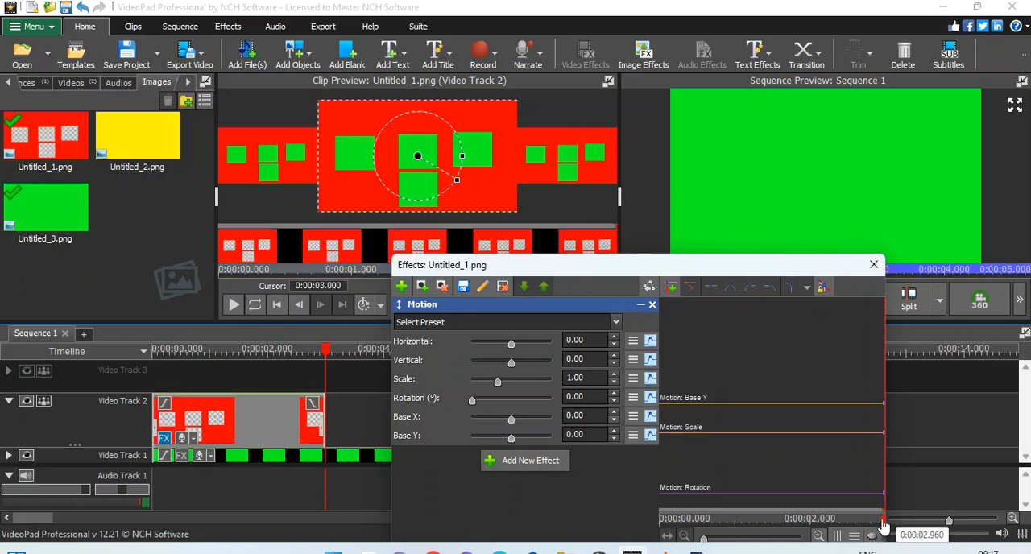
Step: At the red clip's start, set Motion Horizontal, Vertical and Base X to -100 and Base Y to 100, and close the effects
left_click_drag(882, 526, 647, 540)
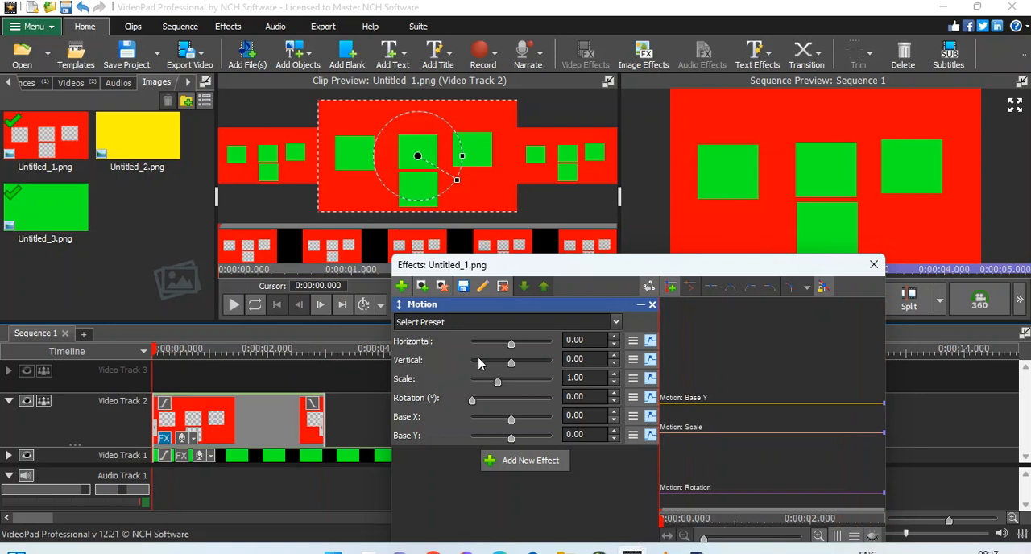
left_click_drag(512, 367, 465, 372)
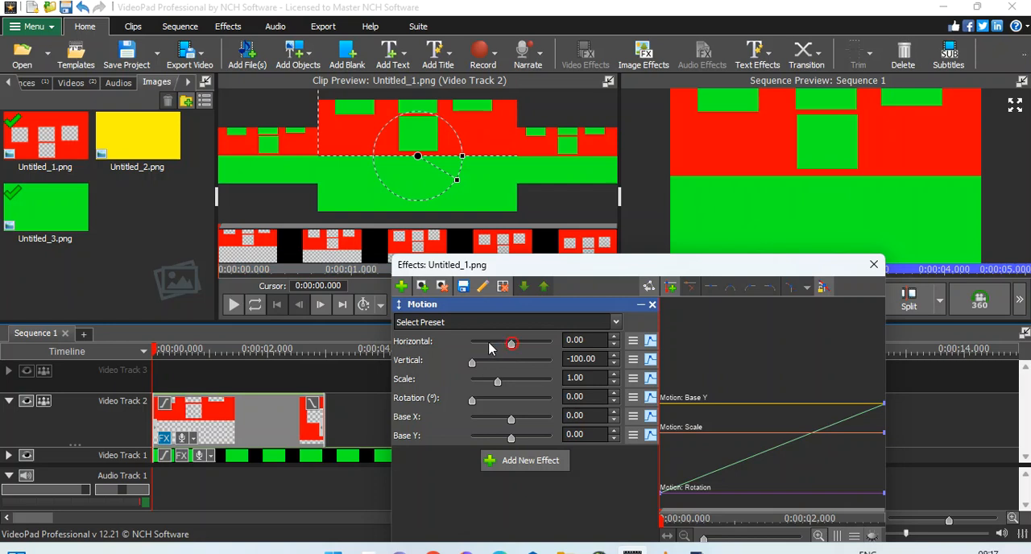
left_click_drag(510, 346, 447, 348)
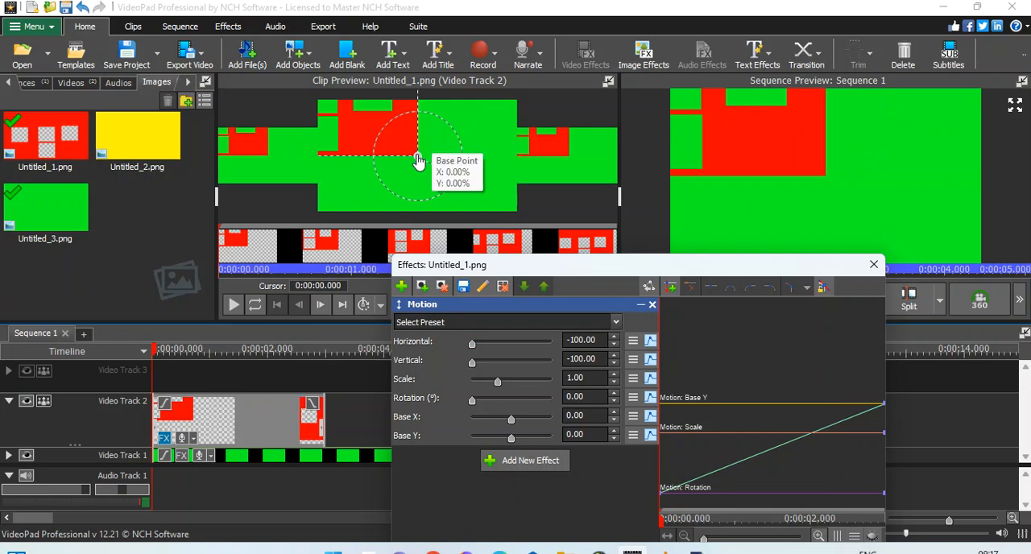
left_click_drag(417, 161, 316, 223)
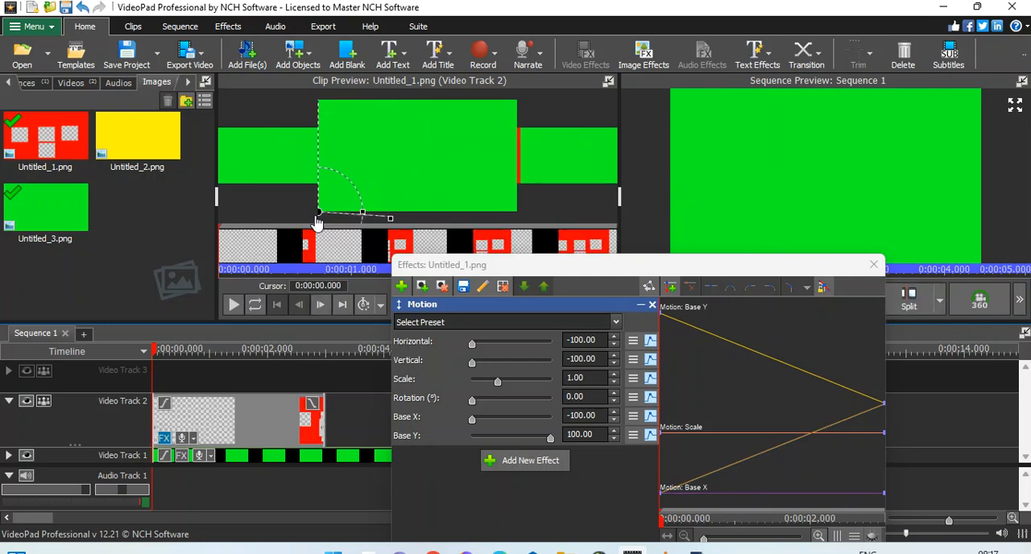
left_click(873, 264)
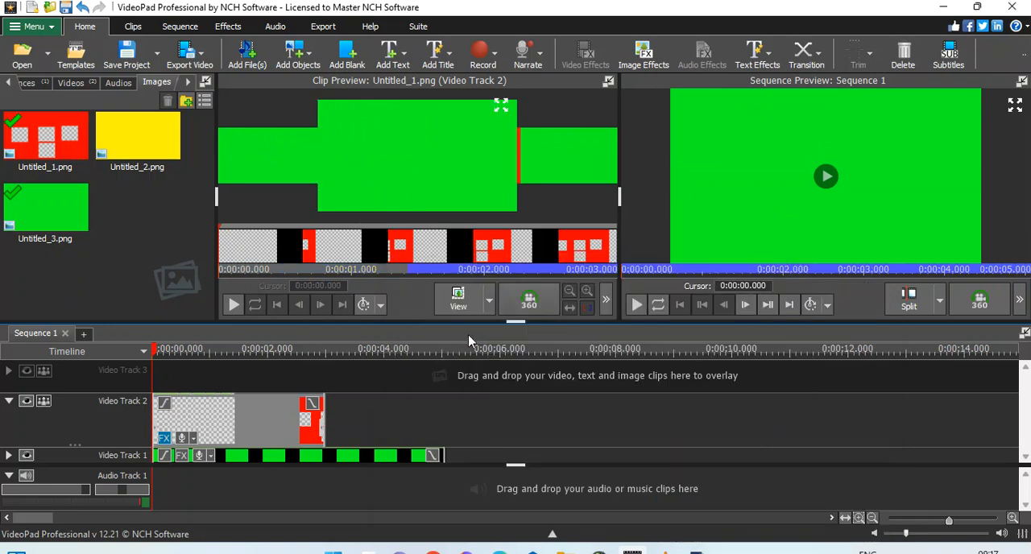
Step: Overlay the yellow Untitled_2.png on Video Track 3 and position its clip to start at 0:00:02.930
left_click_drag(158, 350, 322, 363)
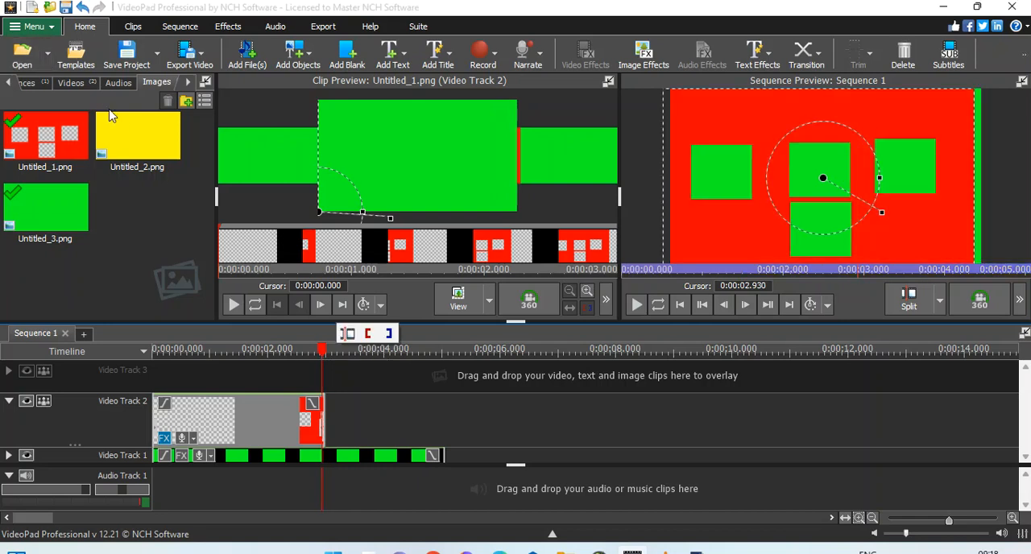
left_click(135, 129)
right_click(135, 127)
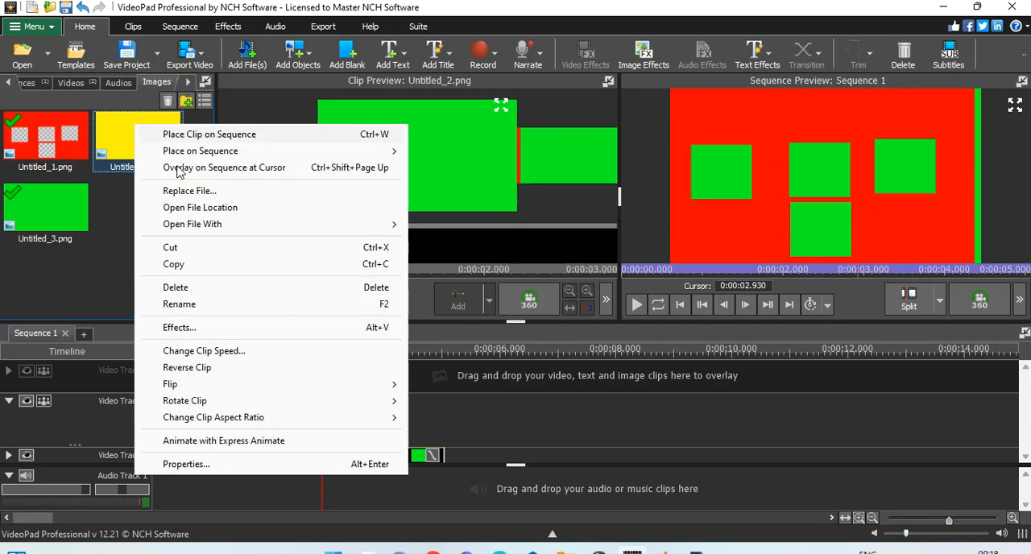
left_click(608, 307)
left_click(605, 303)
left_click(606, 302)
left_click_drag(130, 167, 443, 390)
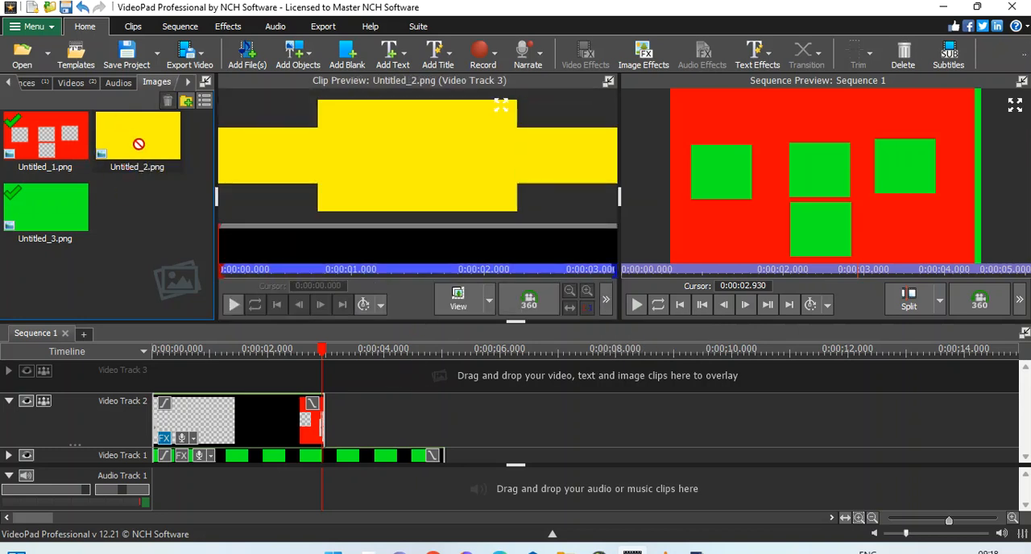
left_click(63, 201)
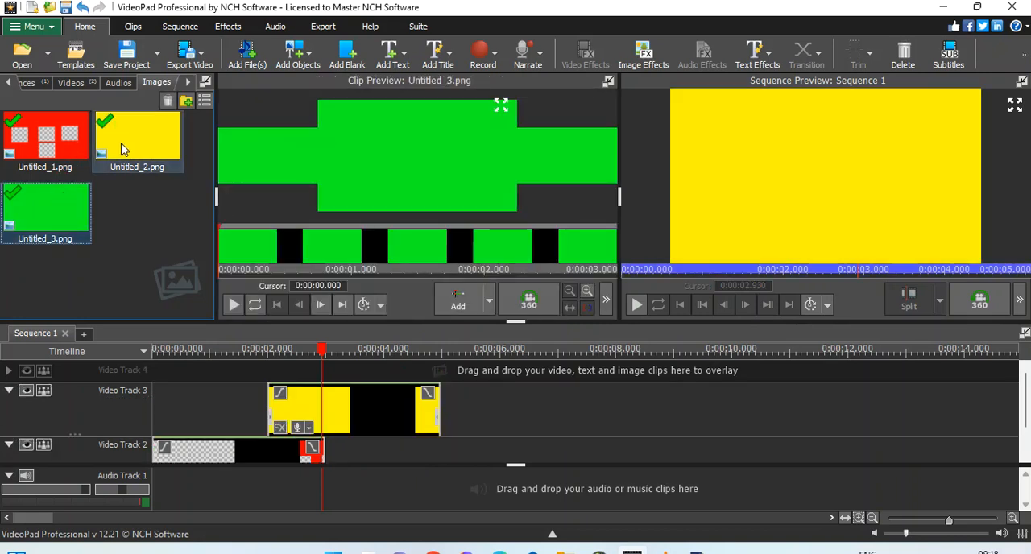
left_click(121, 145)
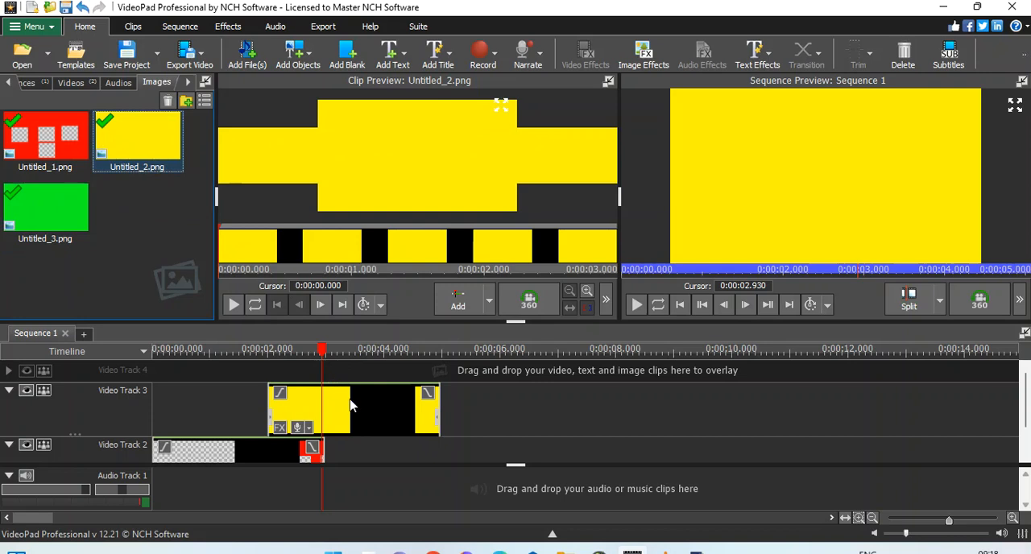
left_click_drag(351, 407, 405, 412)
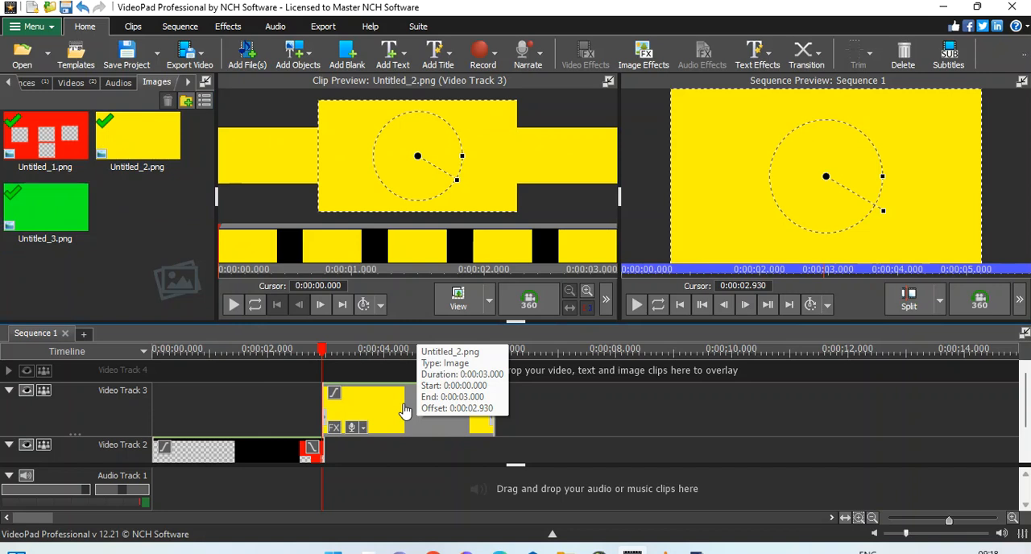
Step: Move Video Track 2 with the red clip above Video Track 3
right_click(106, 456)
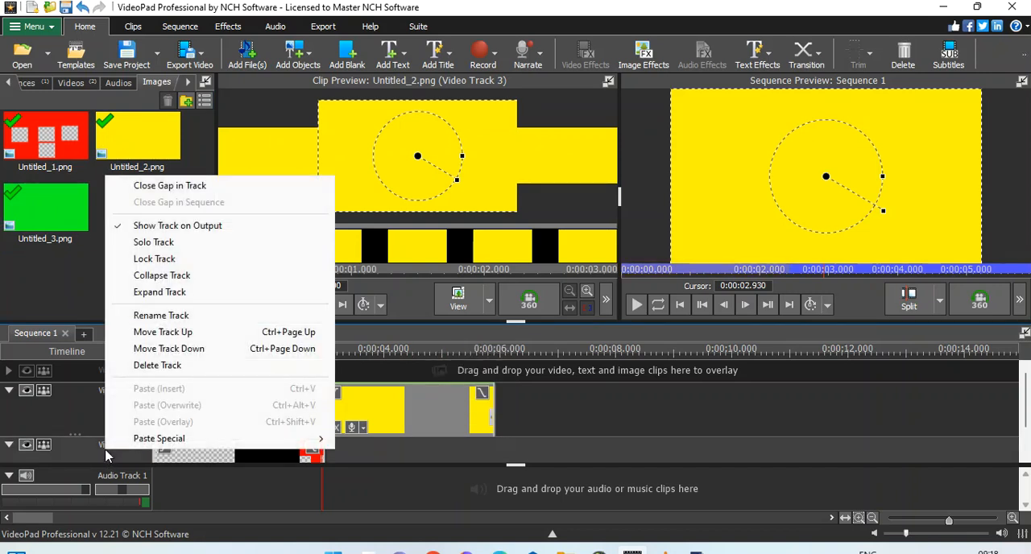
left_click(150, 339)
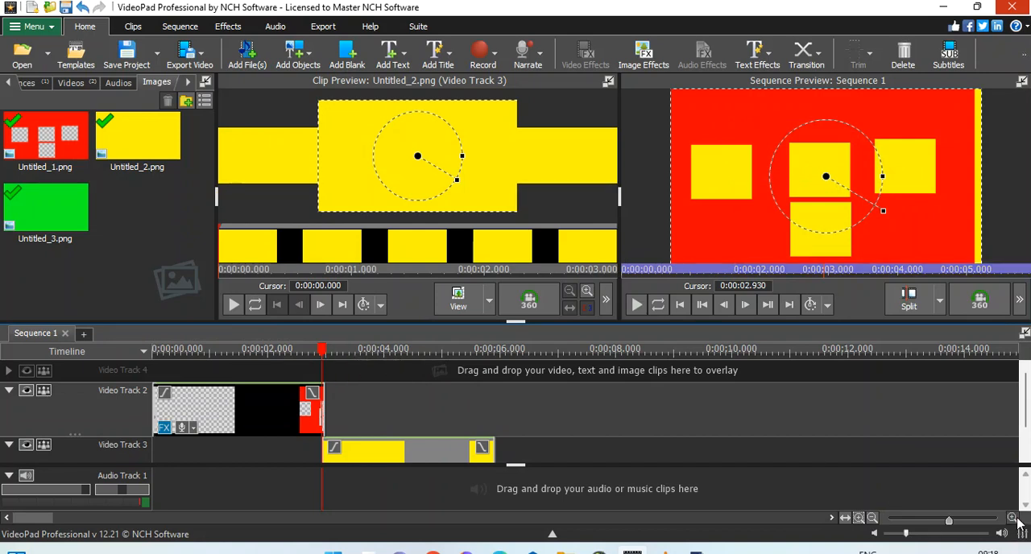
Step: Align the start of the yellow clip with the end of the red clip at 0:00:02.995
left_click(1012, 518)
left_click(1012, 517)
left_click(1012, 518)
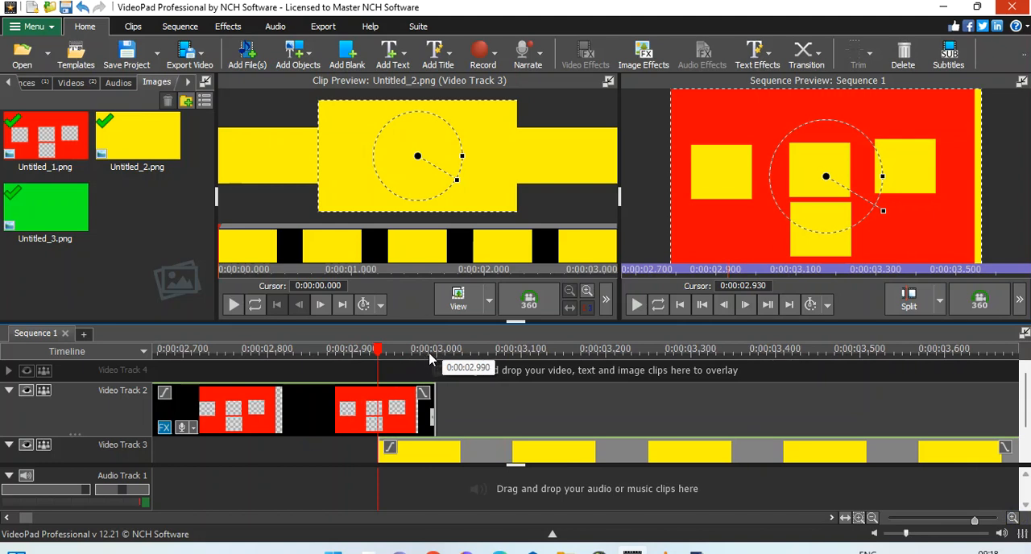
left_click(433, 354)
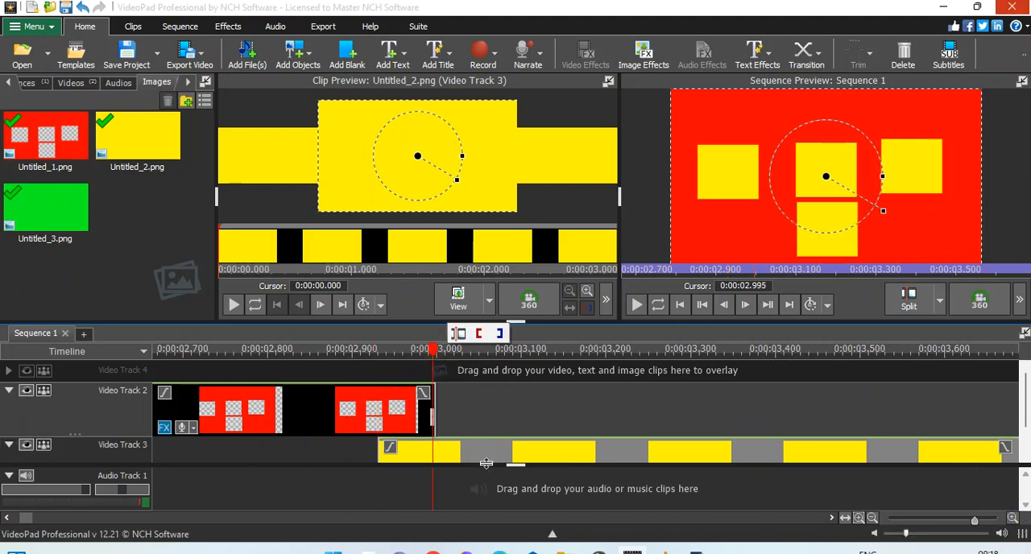
left_click_drag(476, 459, 514, 445)
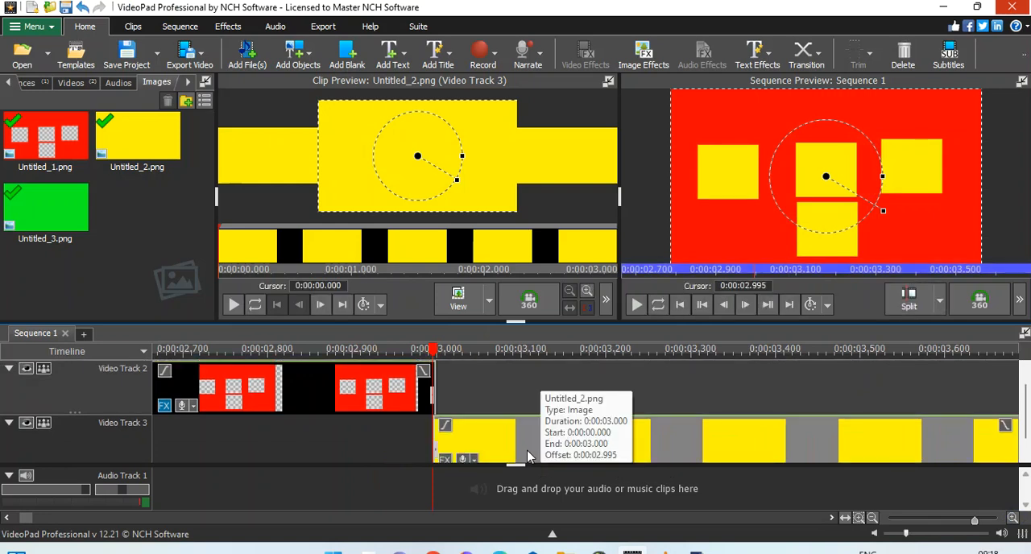
Step: Move the yellow clip to start at 0:00:02.520 beneath the red clip and trim its end to the red clip's end
left_click(871, 519)
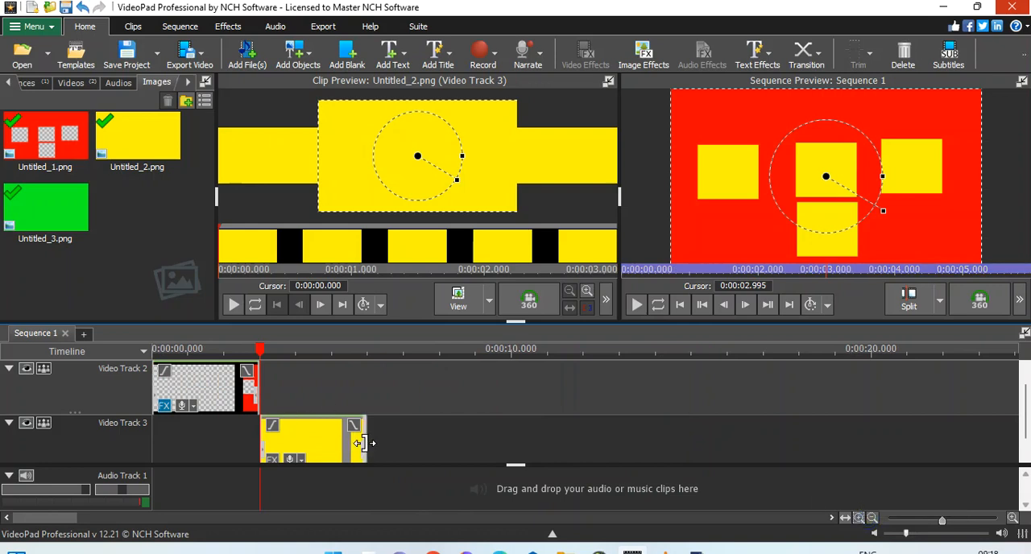
left_click(244, 352)
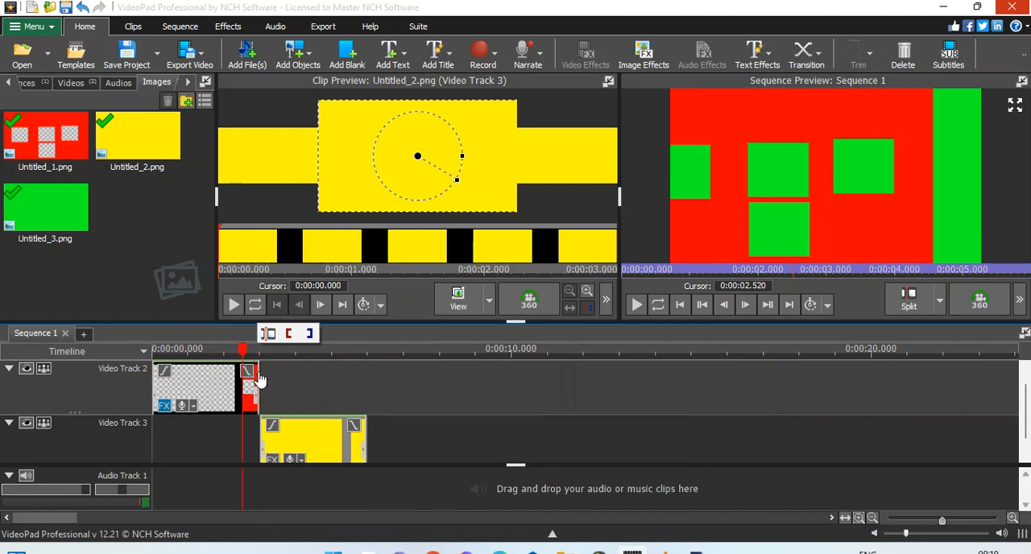
left_click_drag(300, 435, 265, 453)
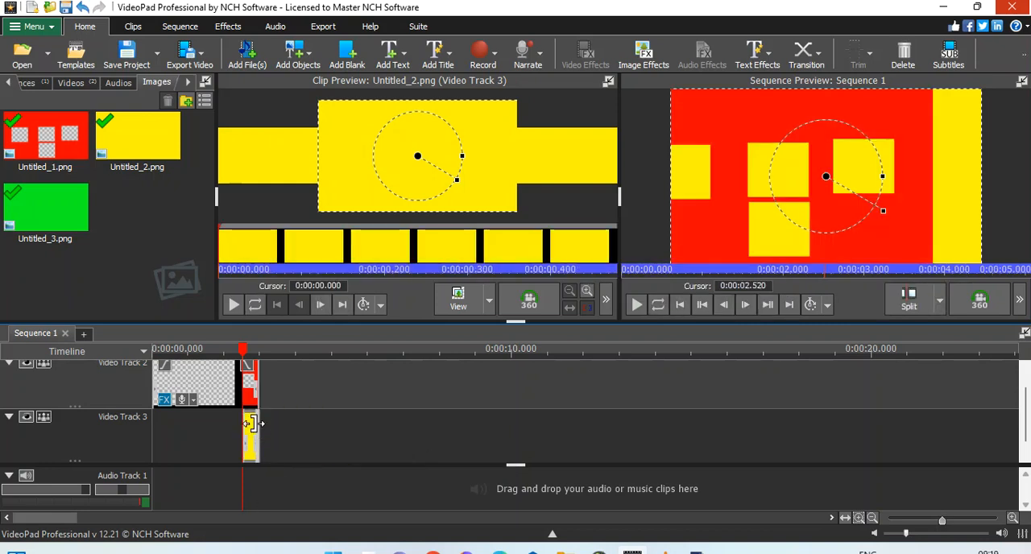
Step: Add a Position effect to the yellow clip on Video Track 3 with keyframes at its end, keeping Horizontal and Vertical at 0.00
right_click(250, 430)
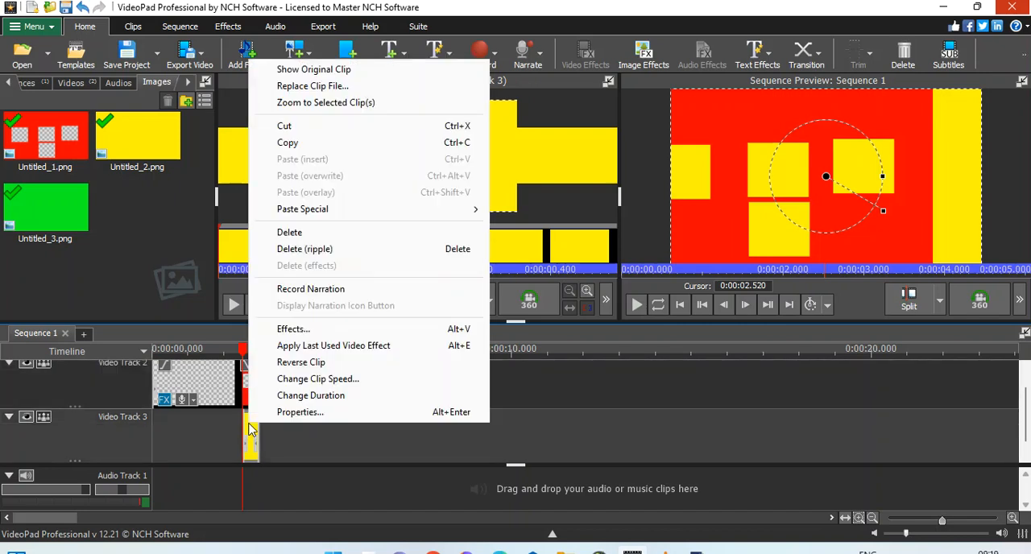
left_click(292, 329)
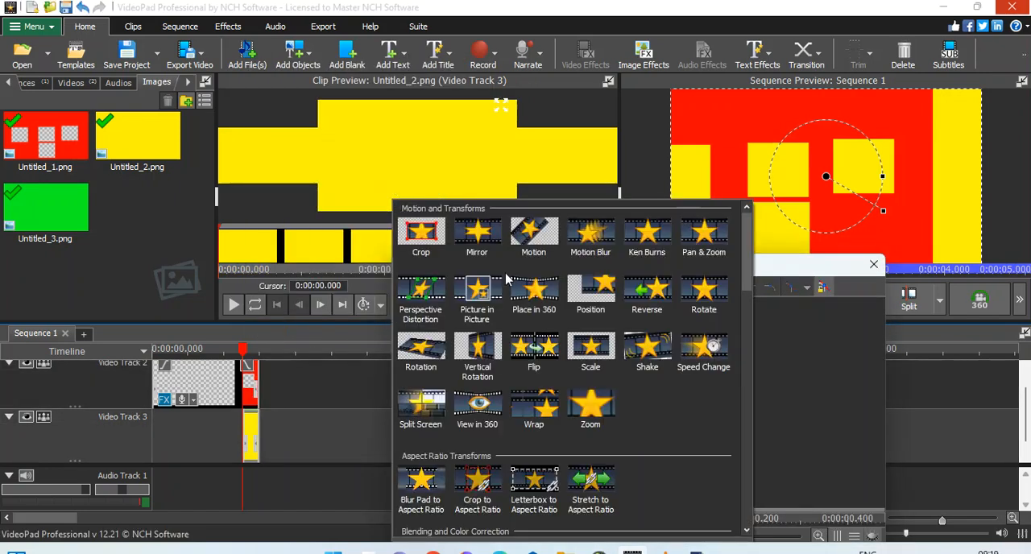
left_click(591, 301)
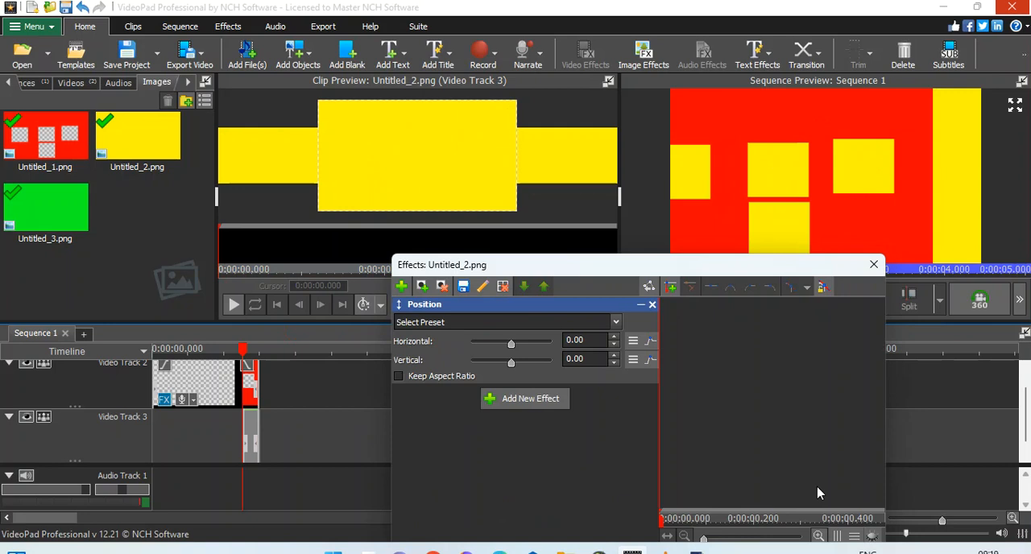
left_click_drag(856, 520, 881, 520)
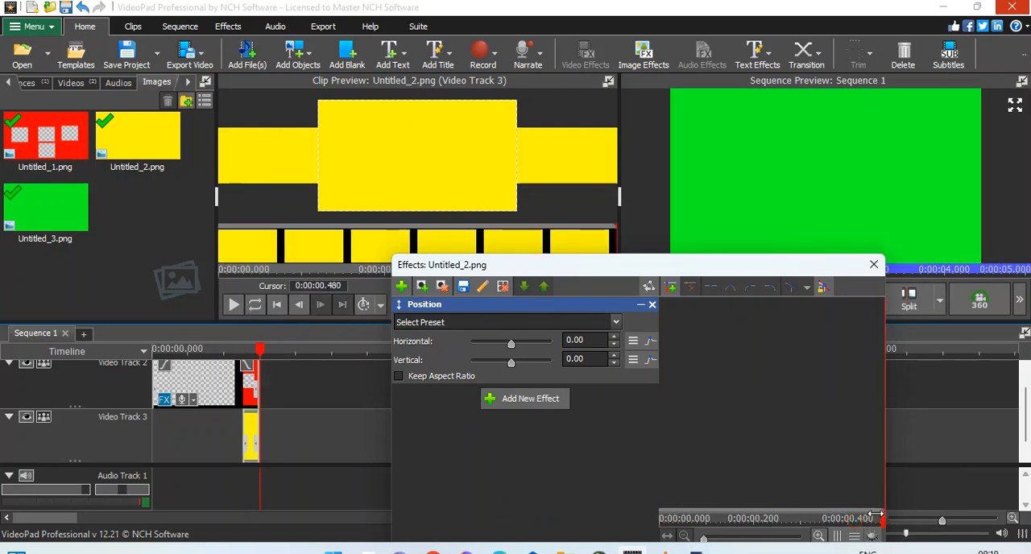
left_click(671, 293)
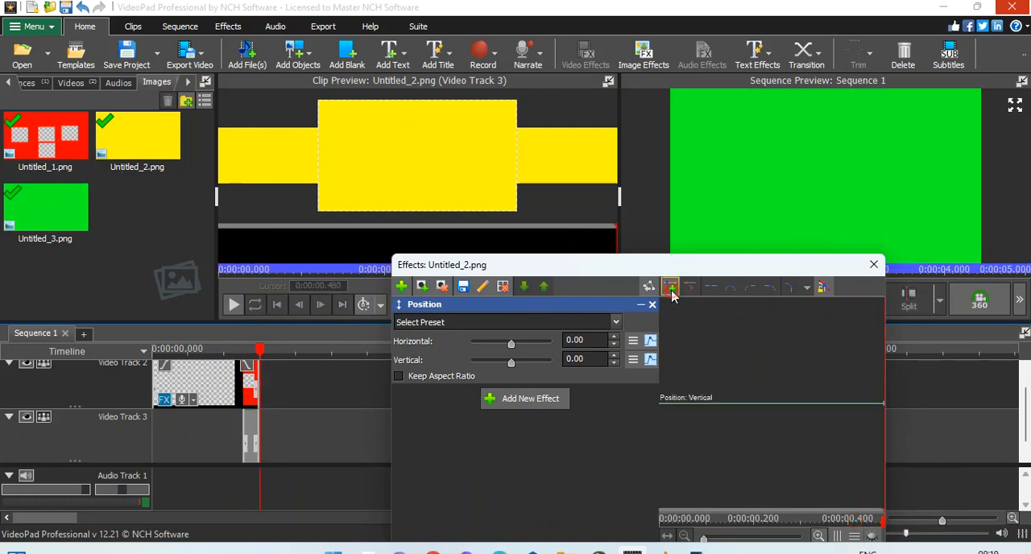
Step: Set the yellow clip's Horizontal position to 100.00 at its start so it slides in, scrub through the motion, and close the effects window
left_click(684, 520)
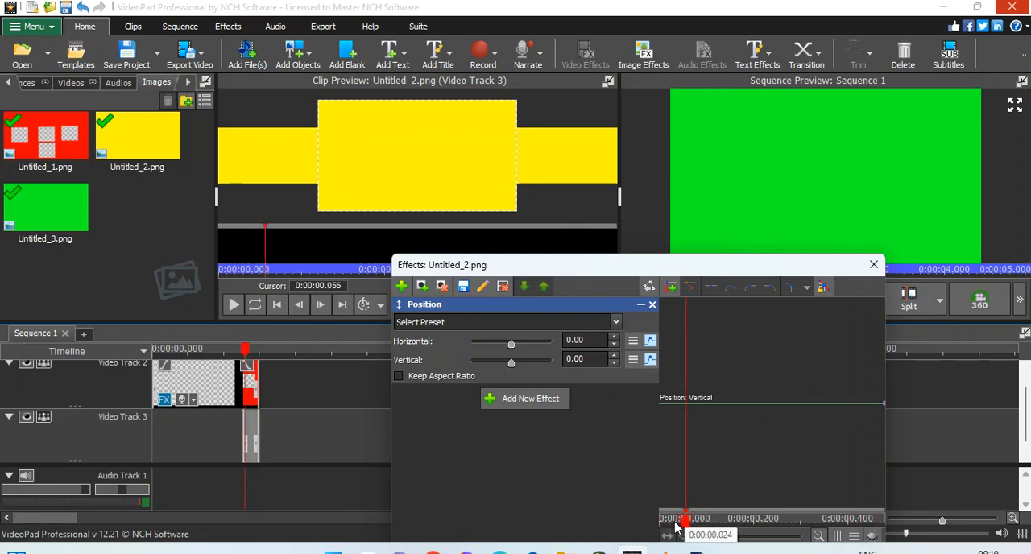
left_click_drag(678, 522, 659, 522)
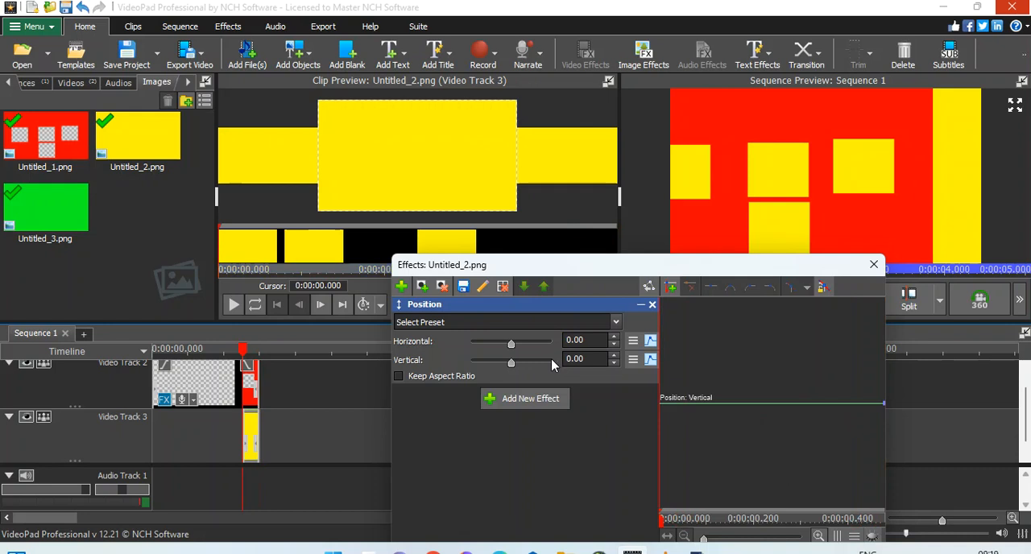
left_click_drag(511, 344, 562, 346)
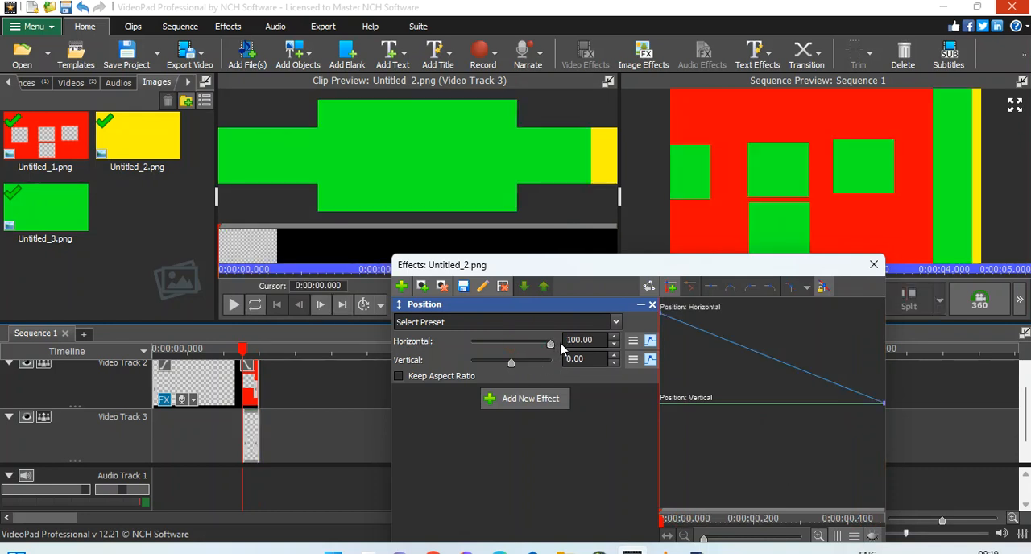
left_click_drag(668, 522, 867, 521)
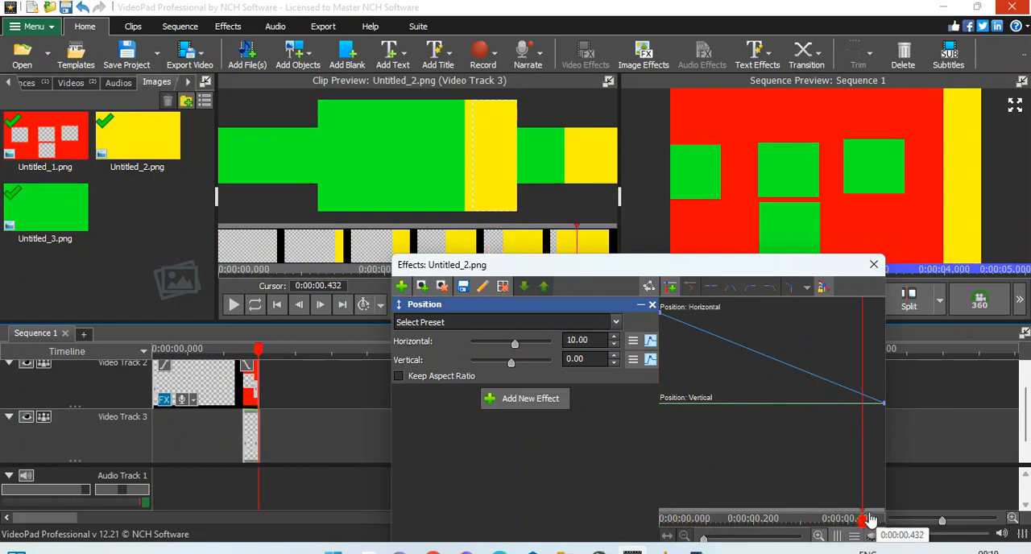
left_click(873, 265)
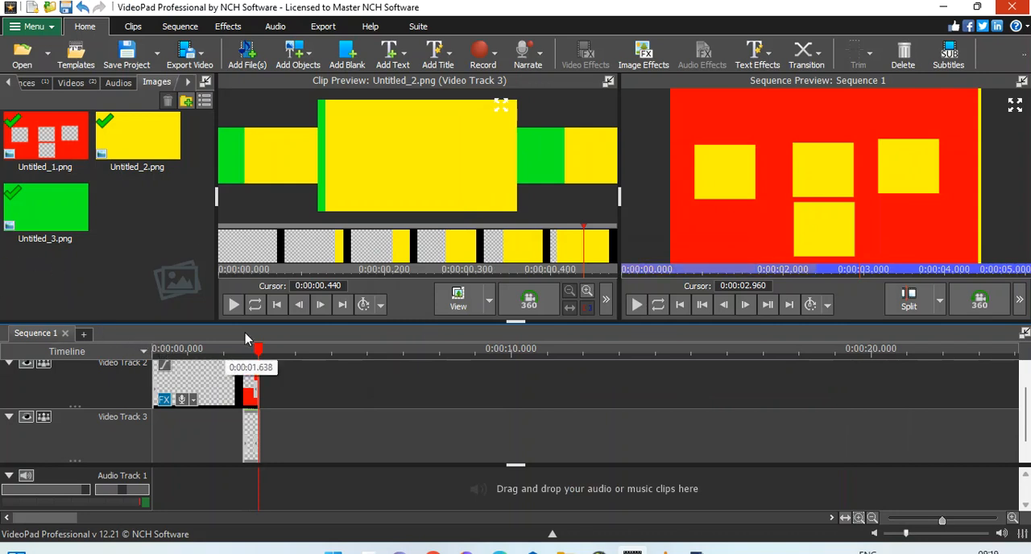
Step: Play the sequence from the beginning to preview the layered transition
left_click_drag(654, 272, 618, 280)
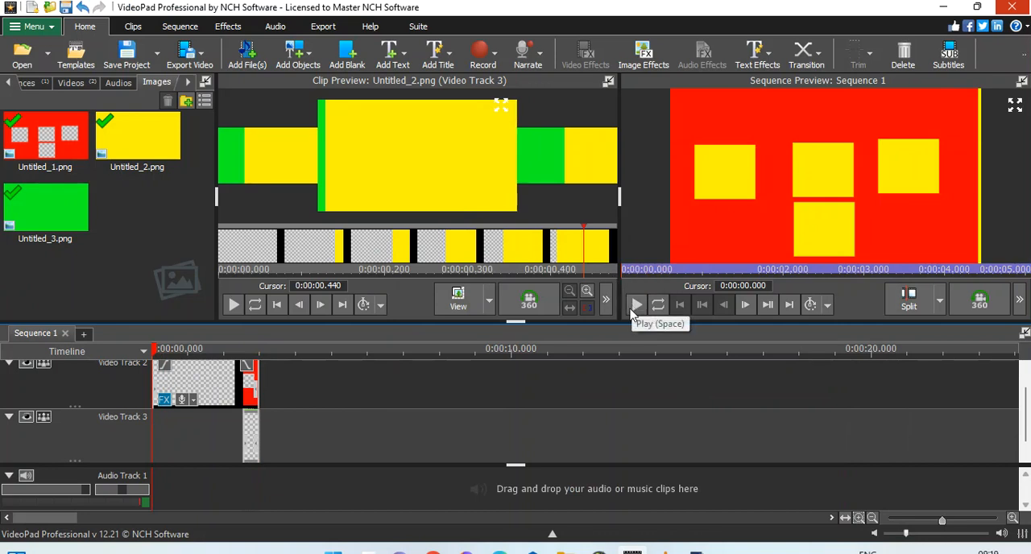
left_click(635, 305)
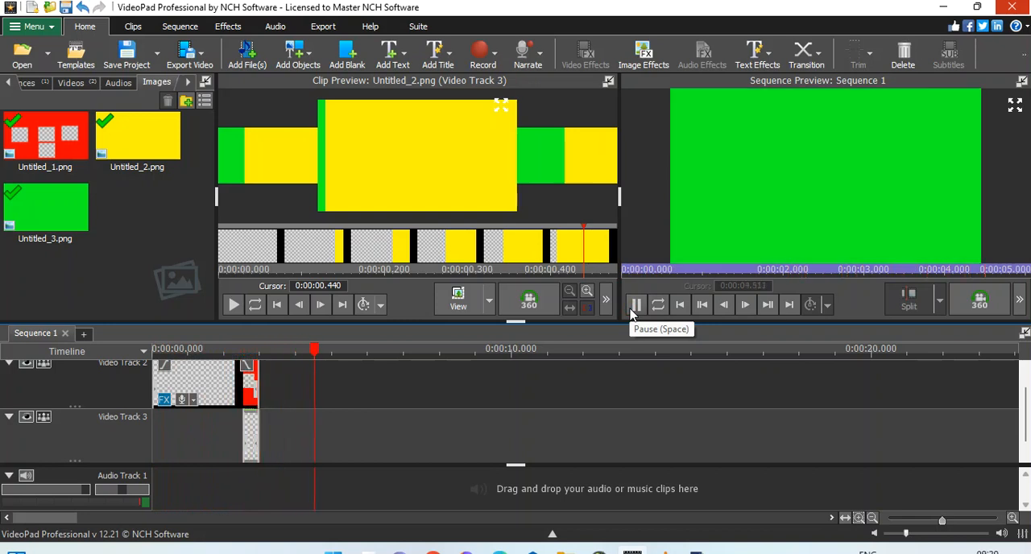
left_click(633, 311)
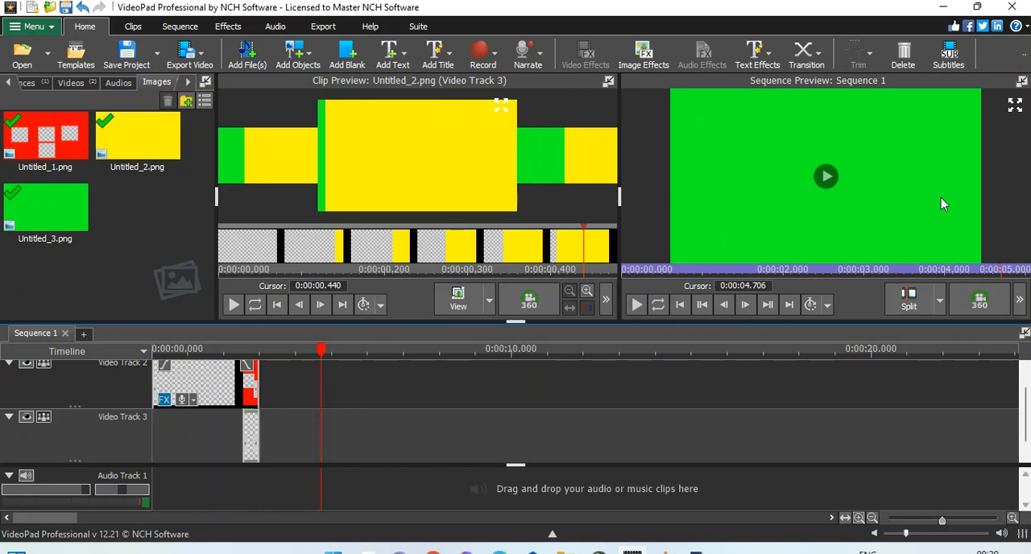
Step: Trim the end of the green clip on Video Track 1 to 0:00:03.297, just past the red and yellow clips
left_click_drag(1027, 403, 1027, 415)
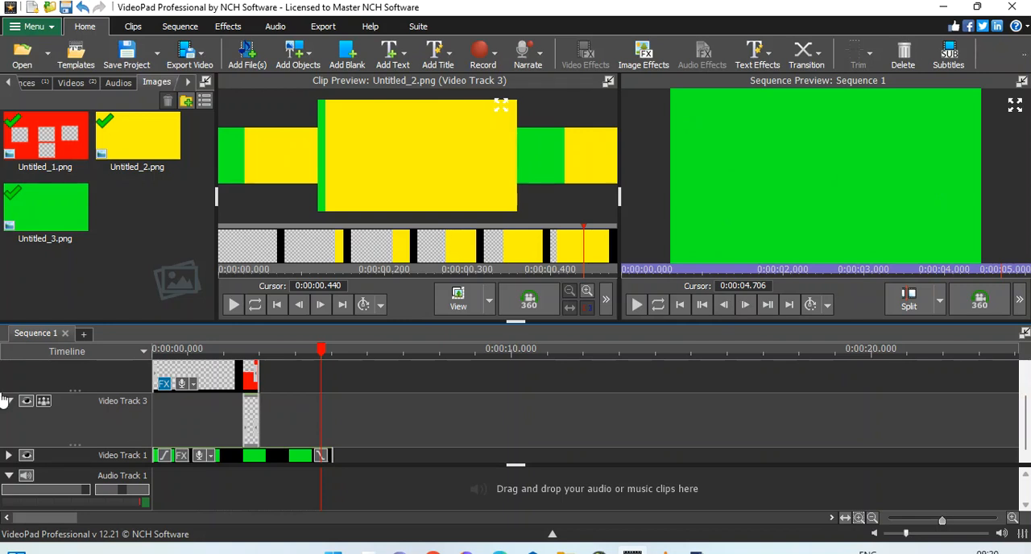
left_click(164, 352)
left_click_drag(164, 352, 252, 378)
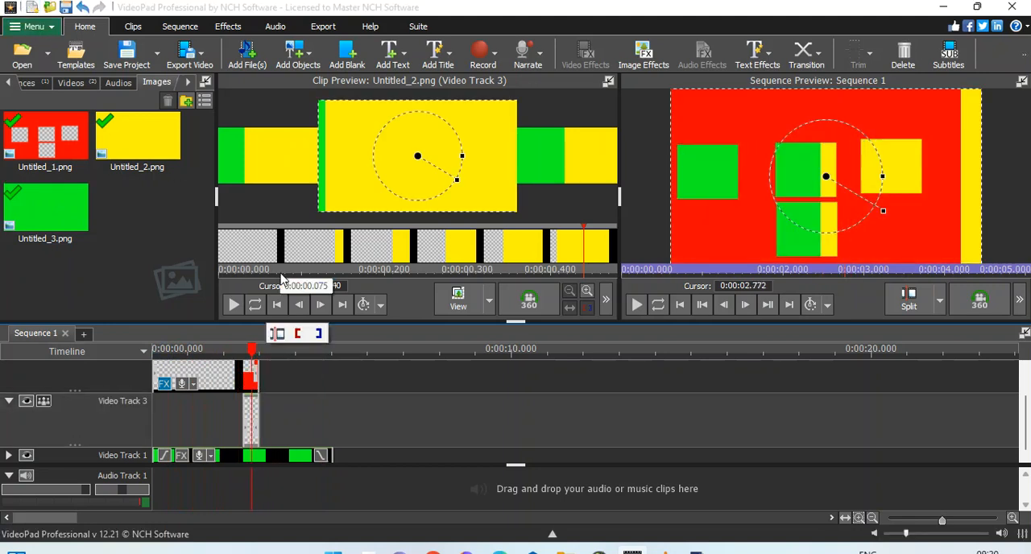
left_click(269, 364)
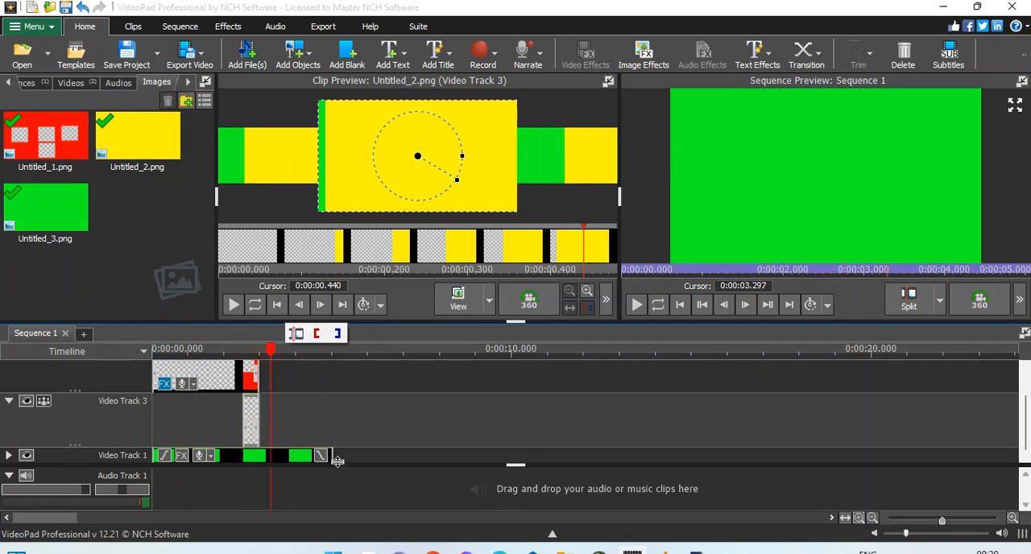
left_click_drag(325, 455, 267, 455)
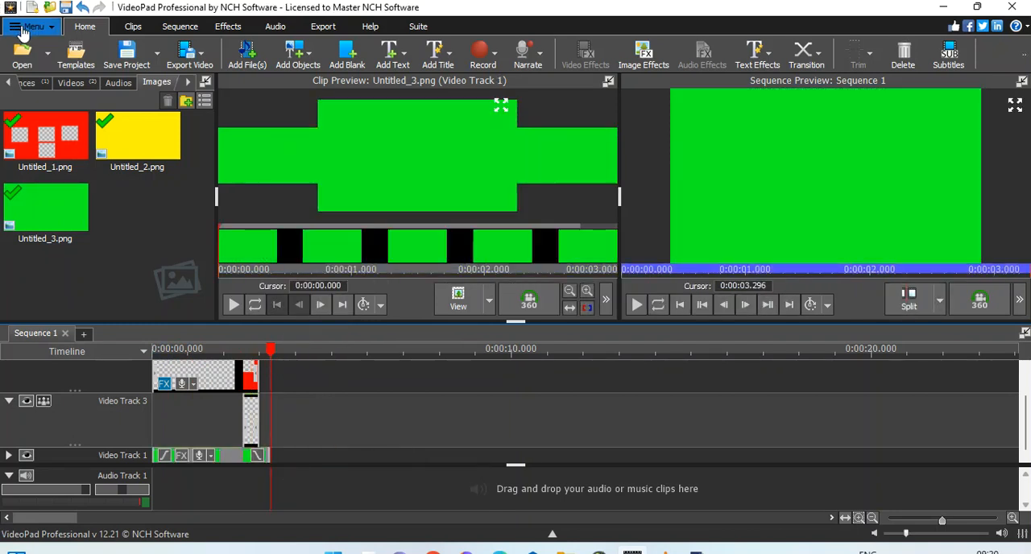
Step: Export the sequence as the video file Untitled in .mp4 format at a constant 25fps [TV PAL] frame rate
left_click(33, 27)
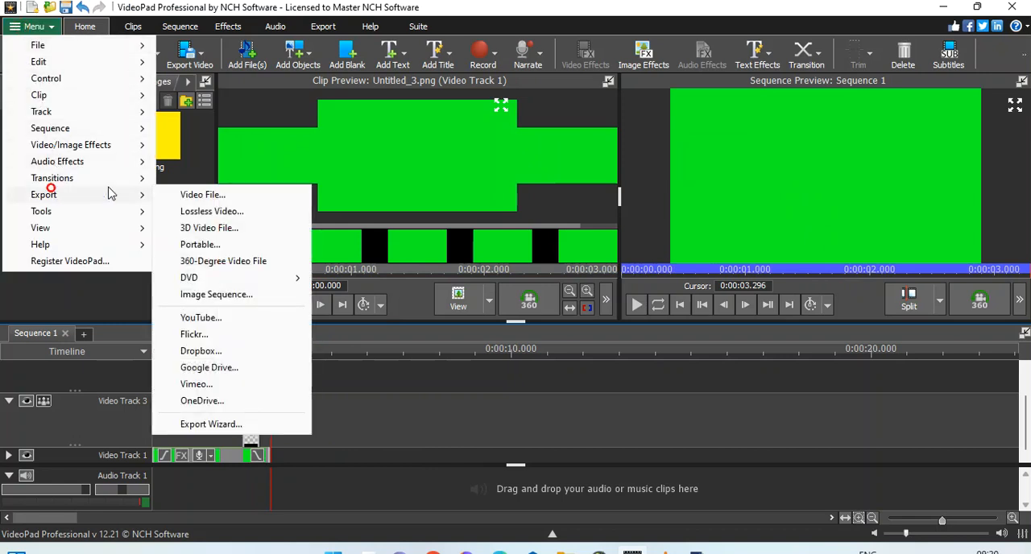
mouse_move(115, 209)
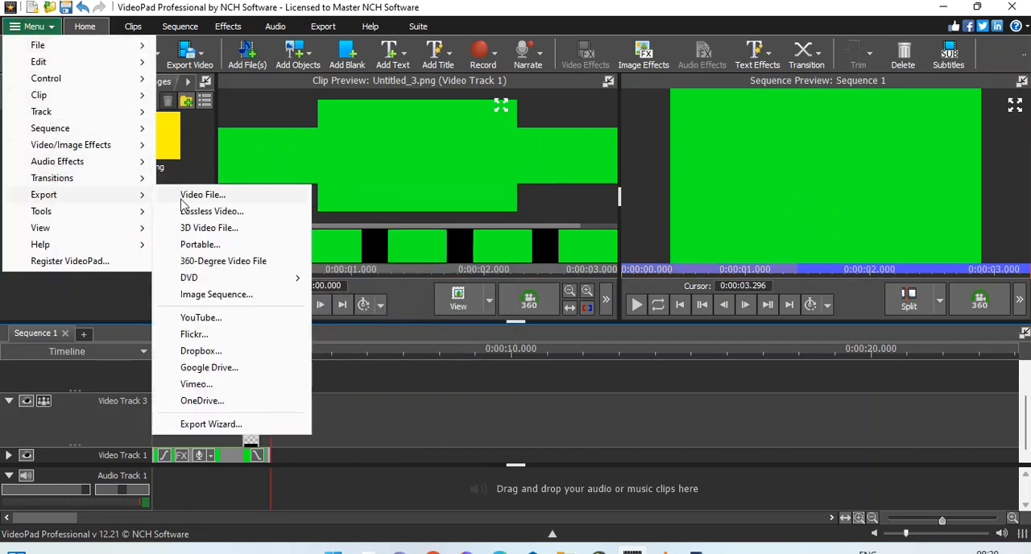
left_click(203, 200)
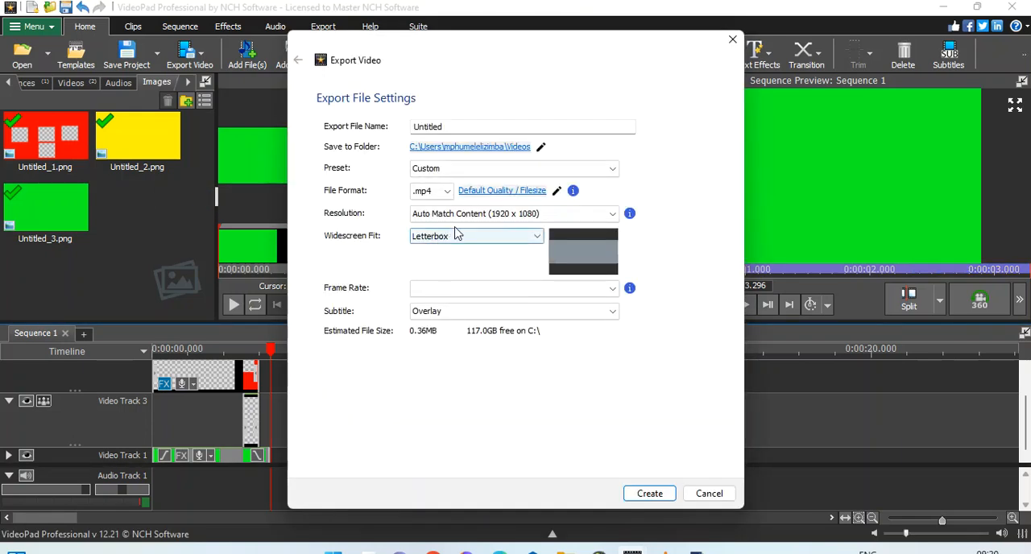
left_click(467, 291)
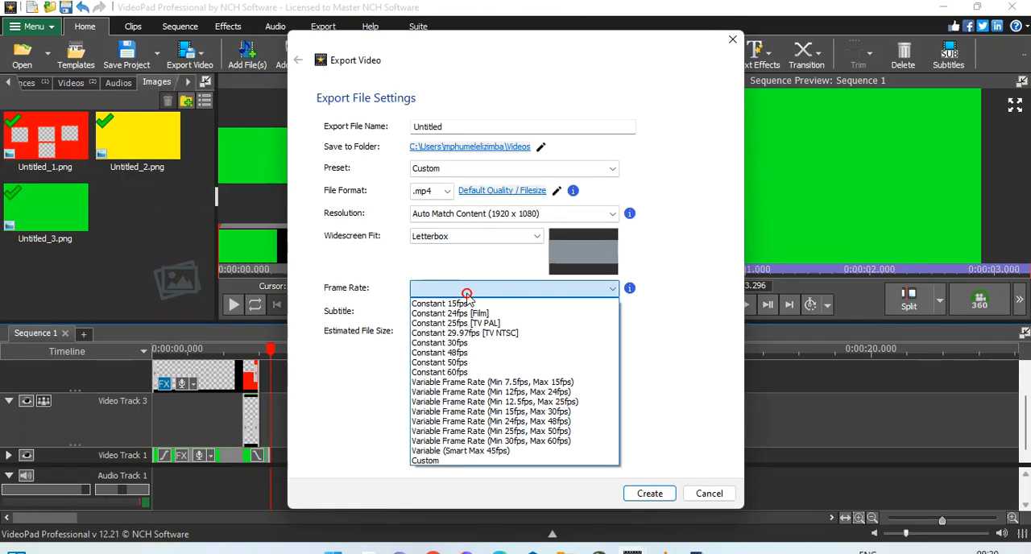
left_click(505, 325)
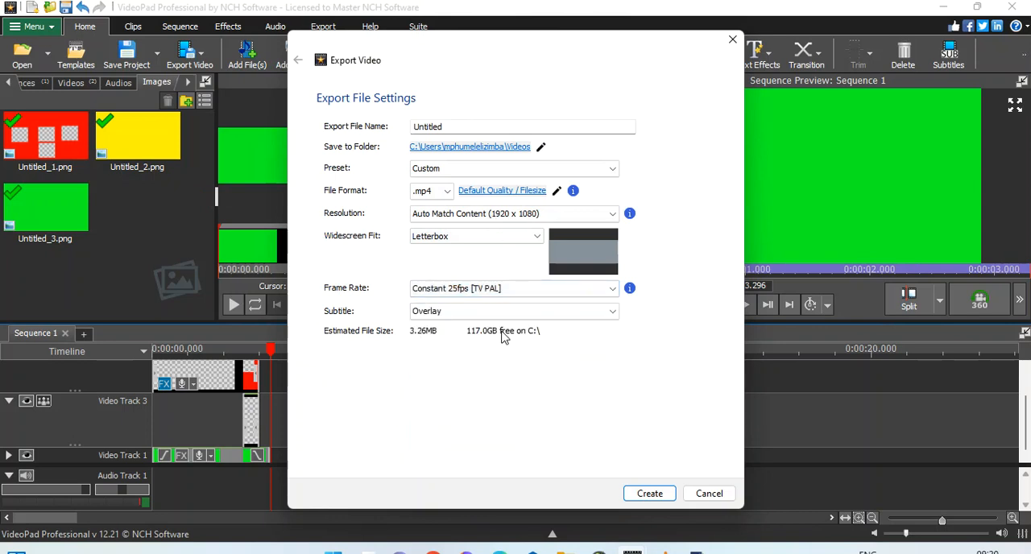
left_click(650, 493)
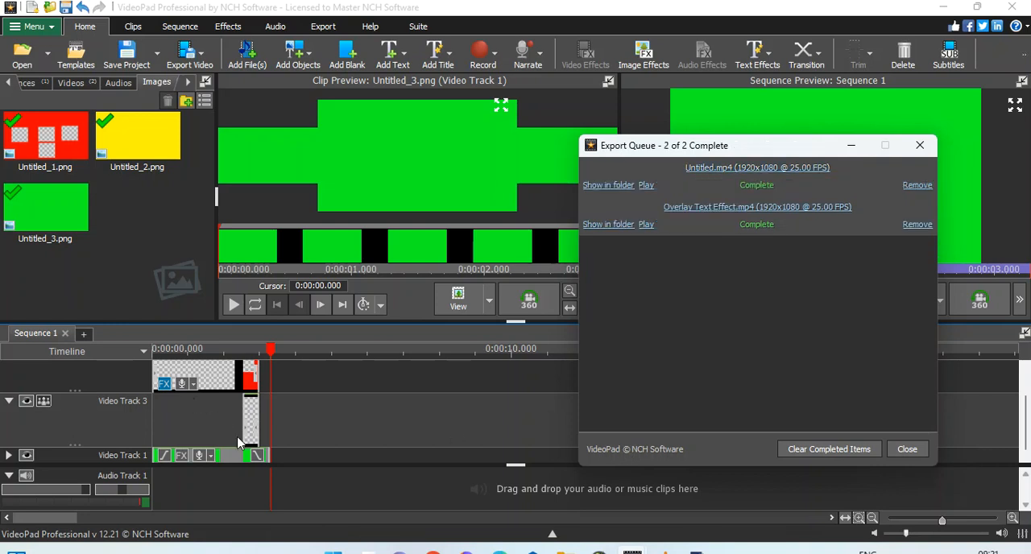
Step: Delete the green, red and yellow clips from the timeline to empty the sequence
left_click(236, 461)
key("Delete")
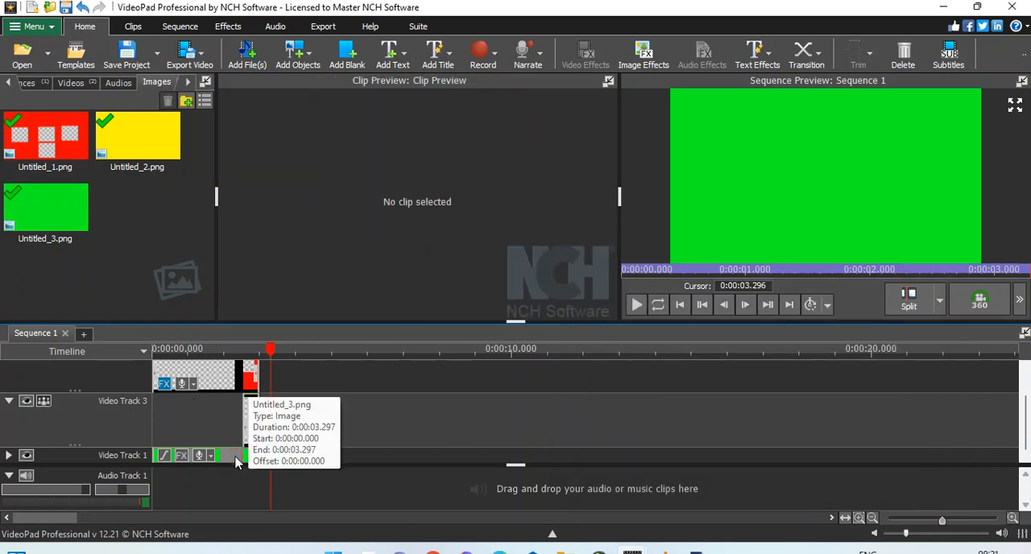
key("Delete")
left_click(236, 384)
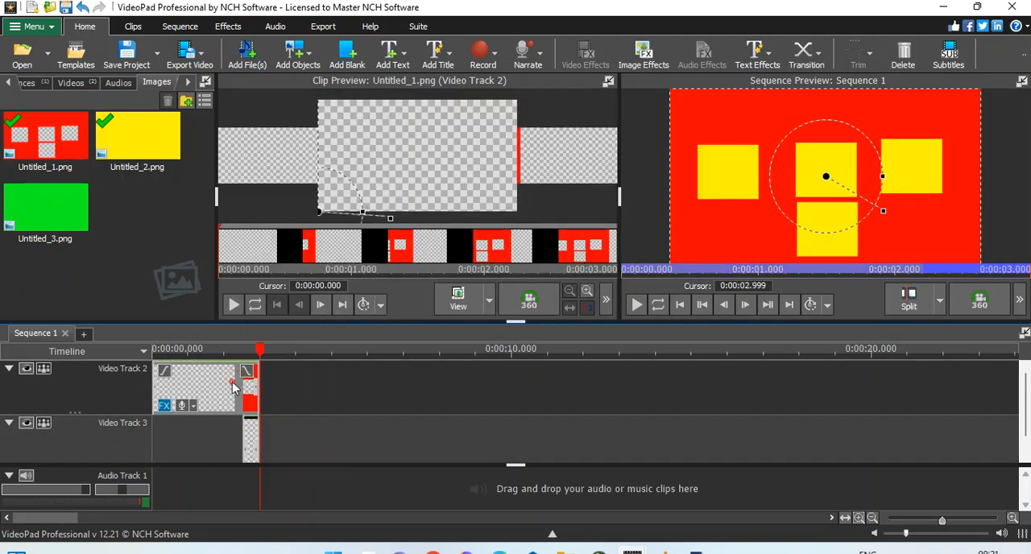
key("Delete")
left_click(159, 424)
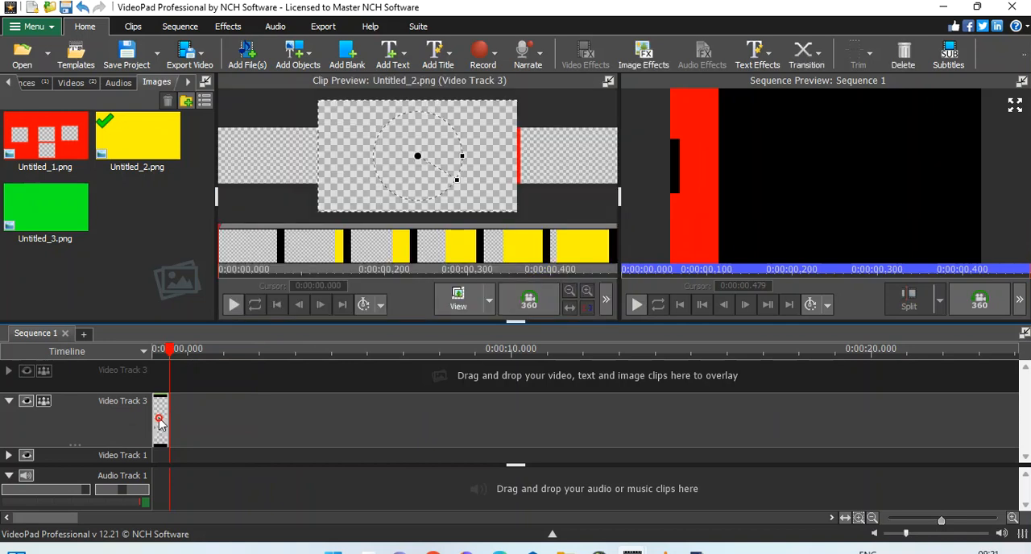
key("Delete")
Step: Add the trimmed MVI_5413.MP4 video to the empty sequence at the cursor, on Video Track 1
left_click(56, 84)
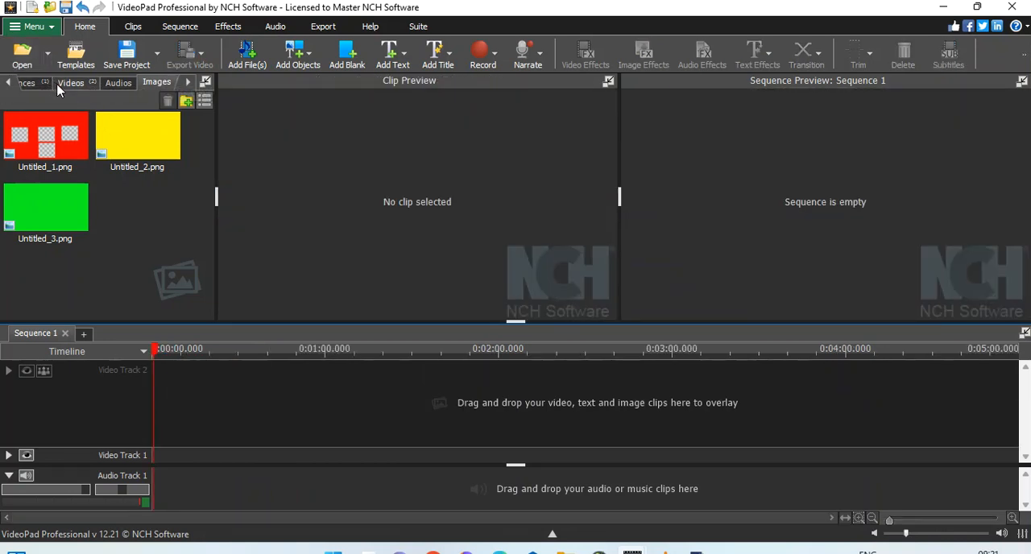
left_click(37, 121)
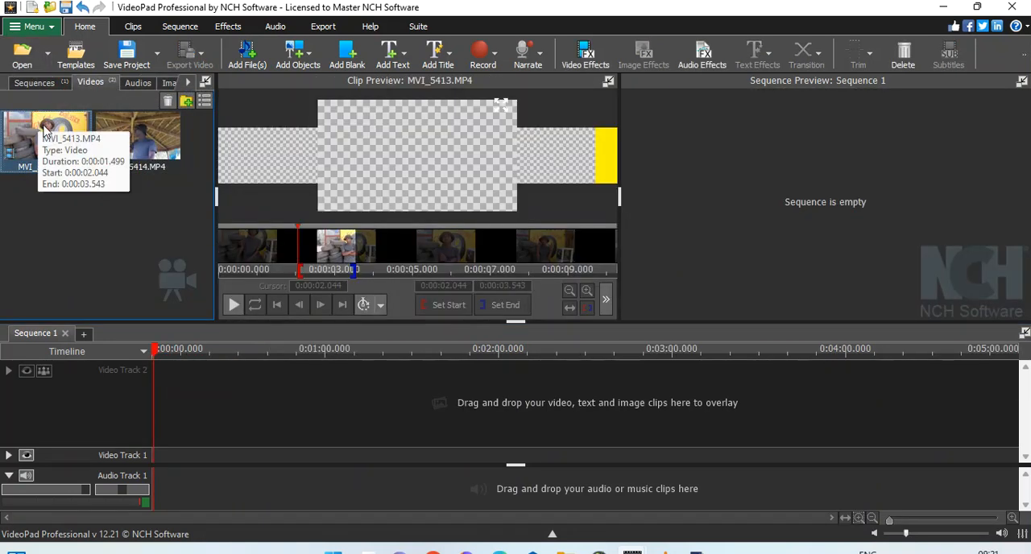
left_click(606, 298)
left_click(625, 325)
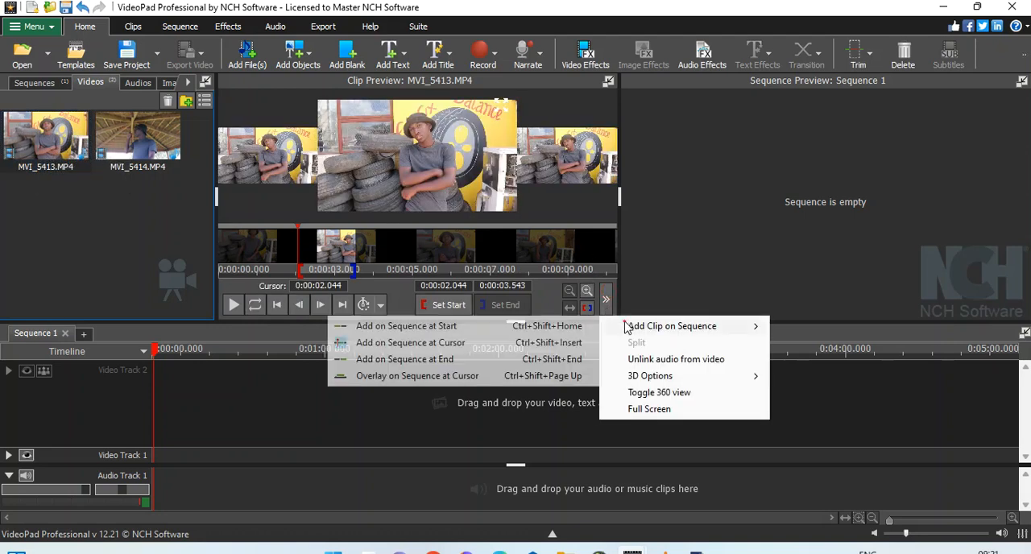
left_click(394, 344)
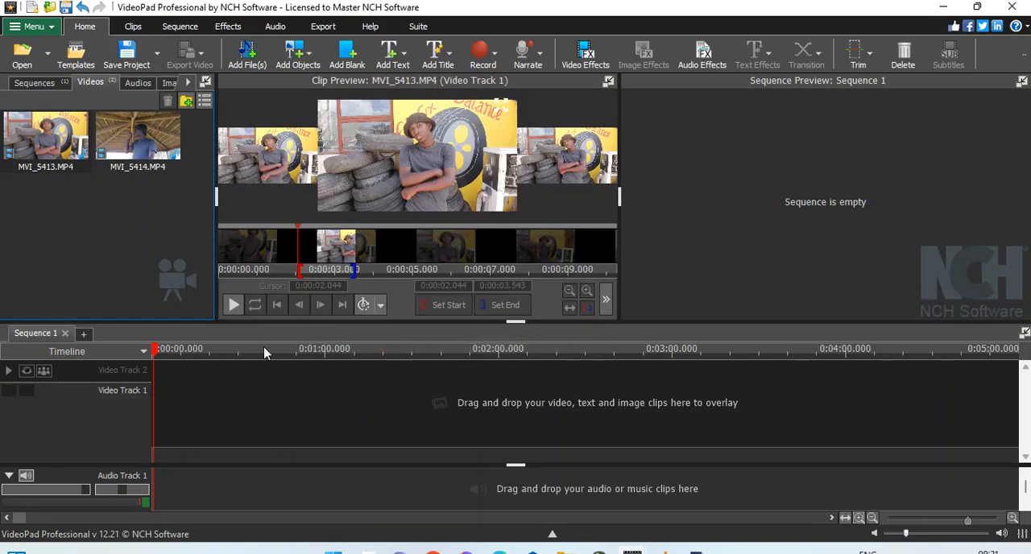
left_click_drag(170, 356, 144, 357)
left_click_drag(333, 395, 218, 405)
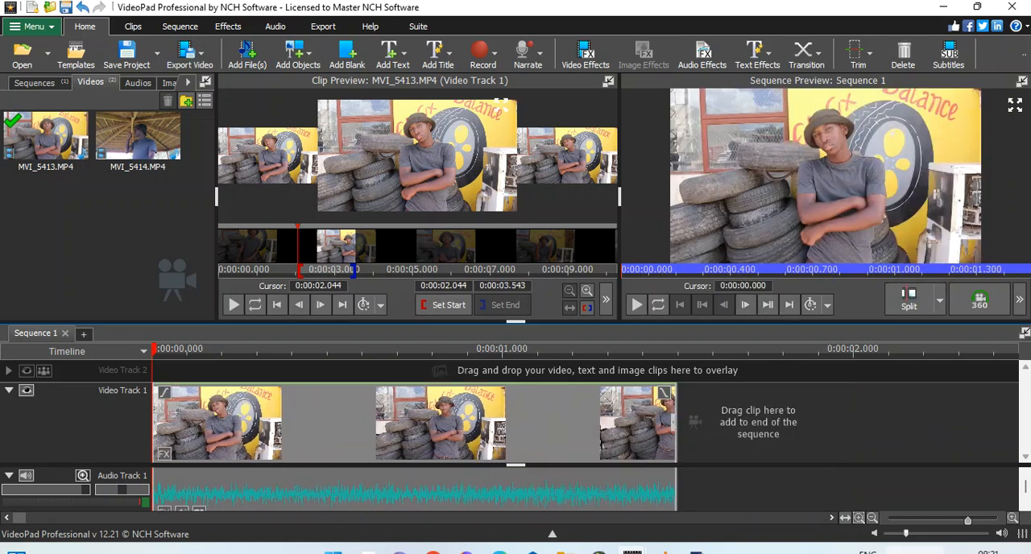
mouse_move(565, 550)
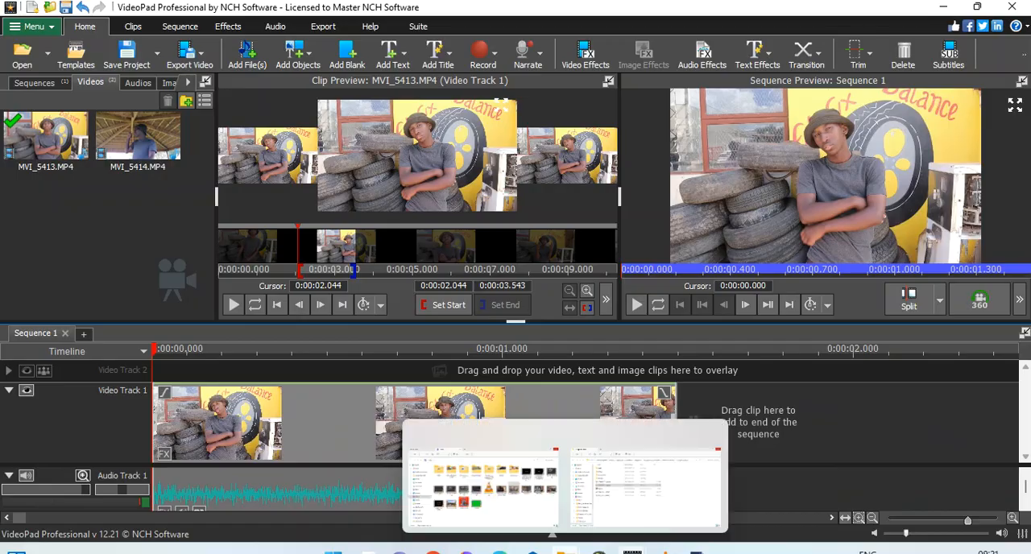
left_click(543, 525)
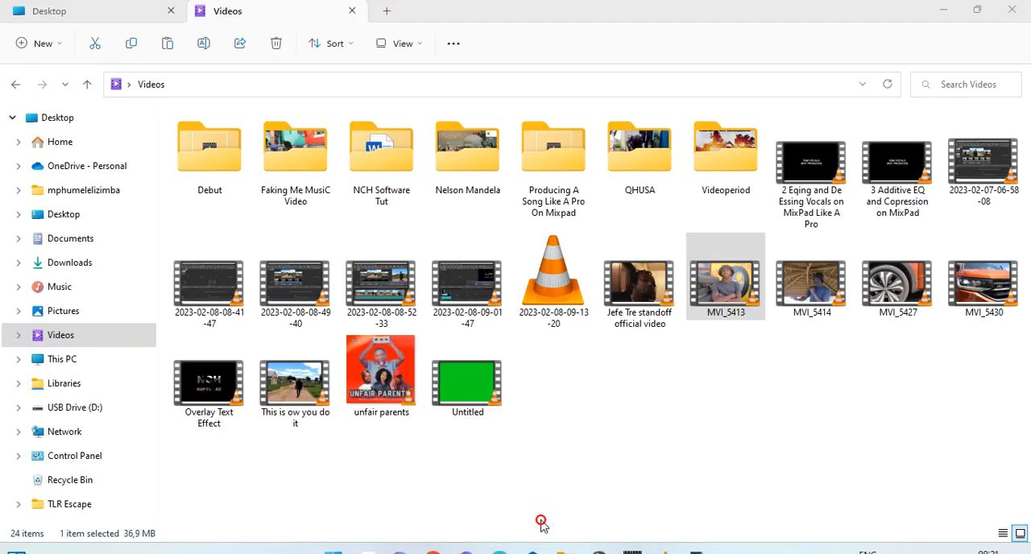
left_click(474, 393)
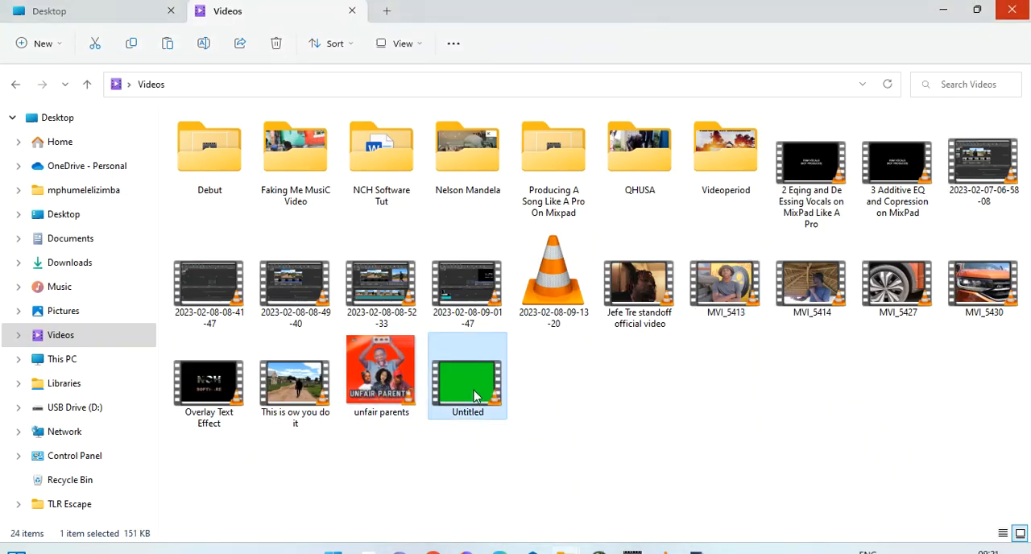
right_click(475, 394)
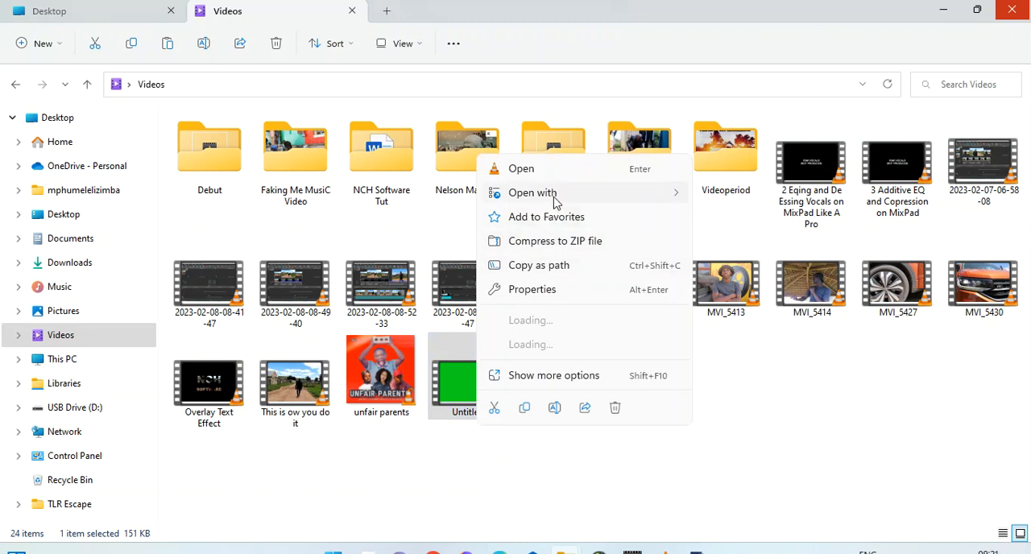
mouse_move(554, 202)
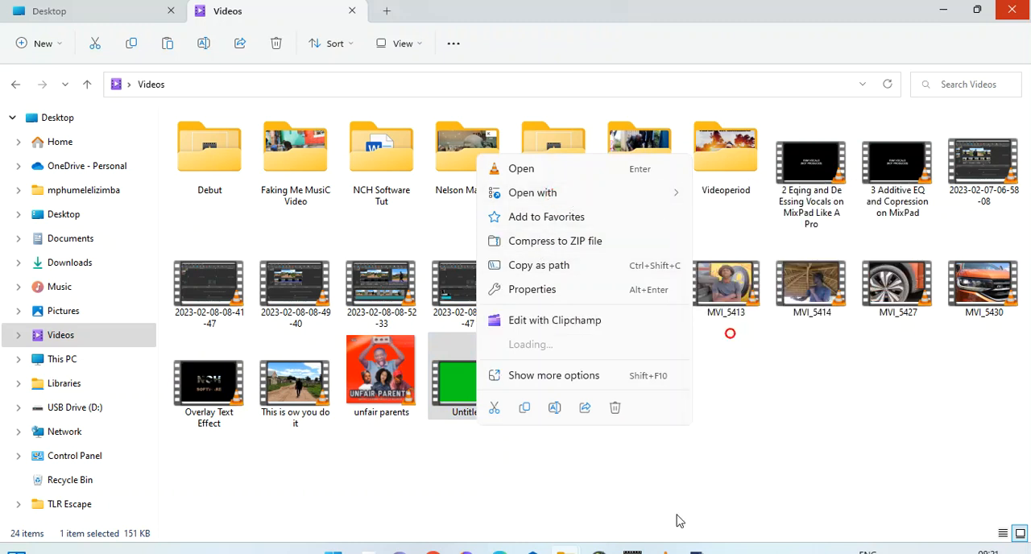
left_click(696, 551)
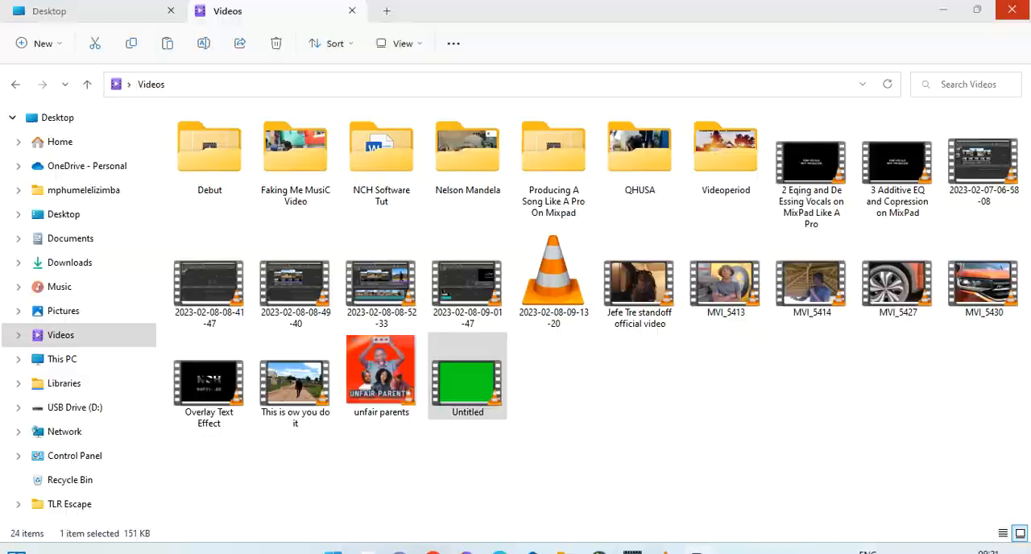
left_click(584, 493)
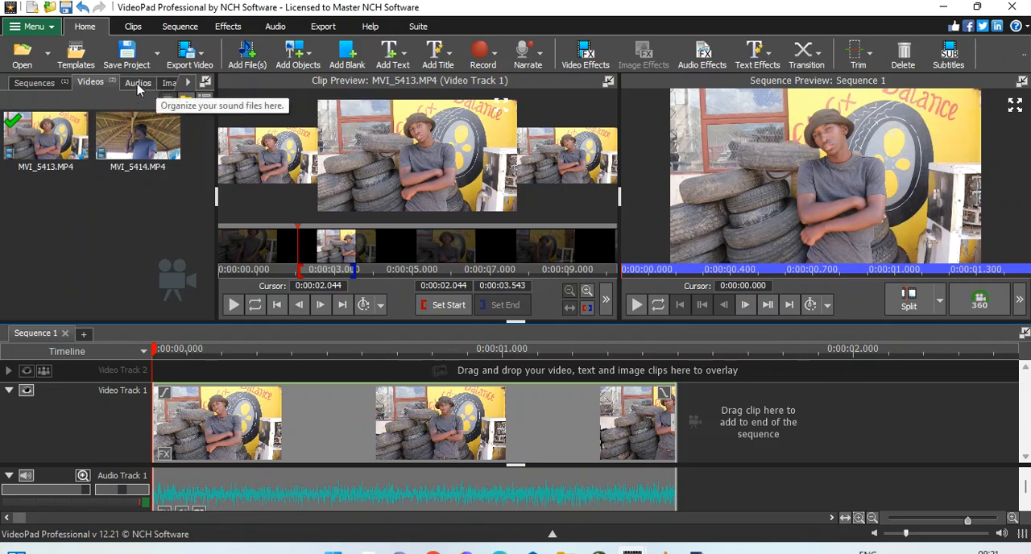
Step: Import the exported Untitled.mp4 from the Videos folder into the project's video files and switch back to VideoPad
left_click(566, 551)
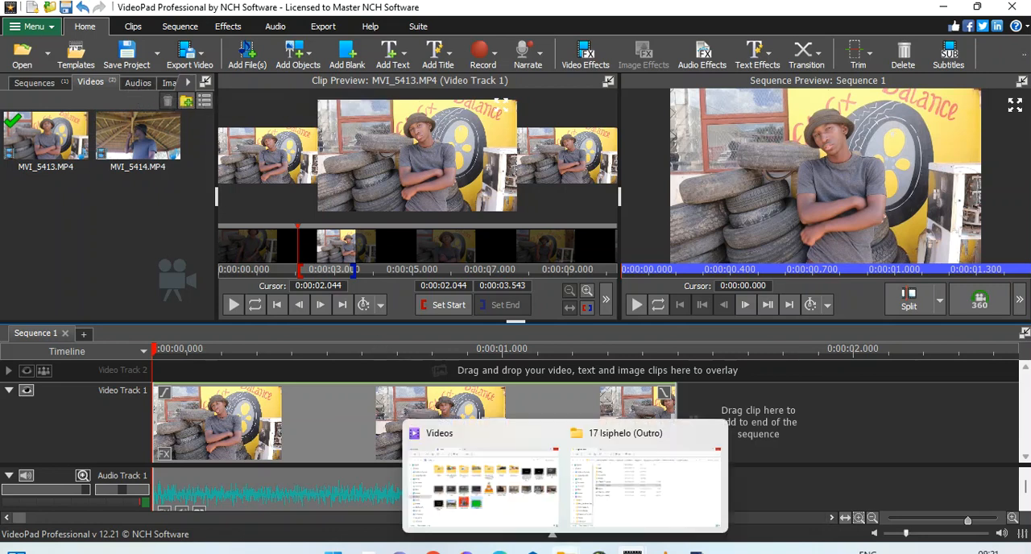
left_click(567, 552)
left_click(566, 551)
left_click(539, 507)
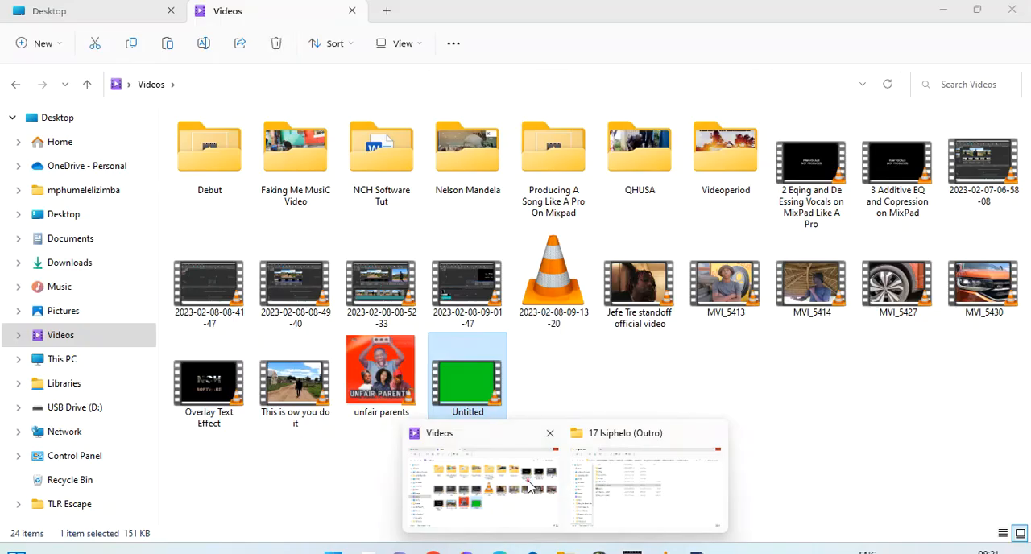
right_click(471, 407)
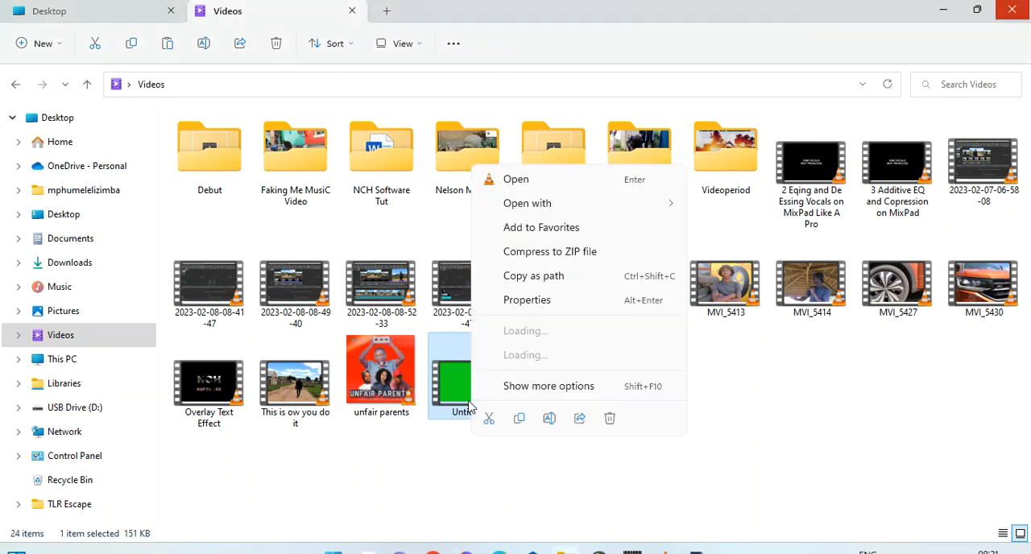
left_click(522, 211)
left_click(732, 354)
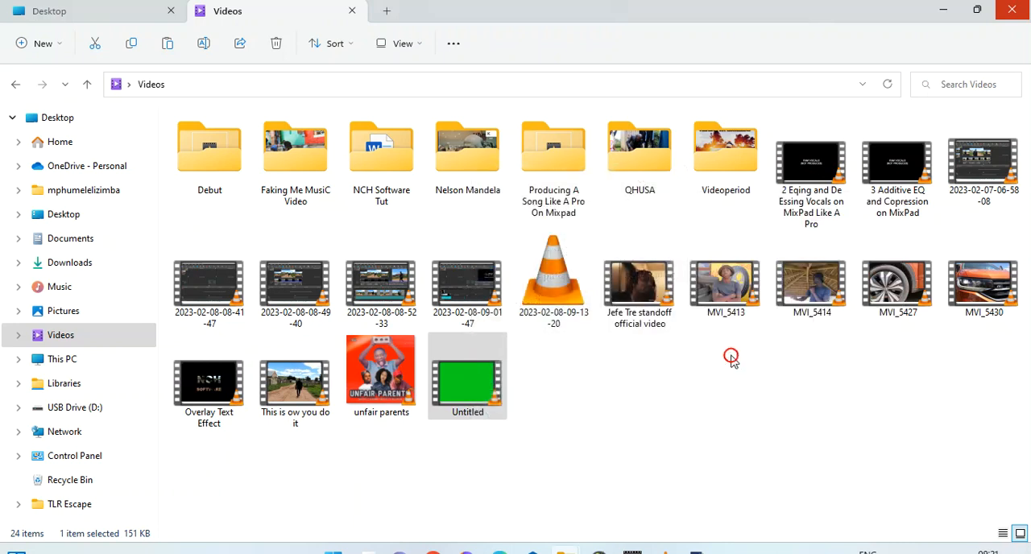
left_click(633, 552)
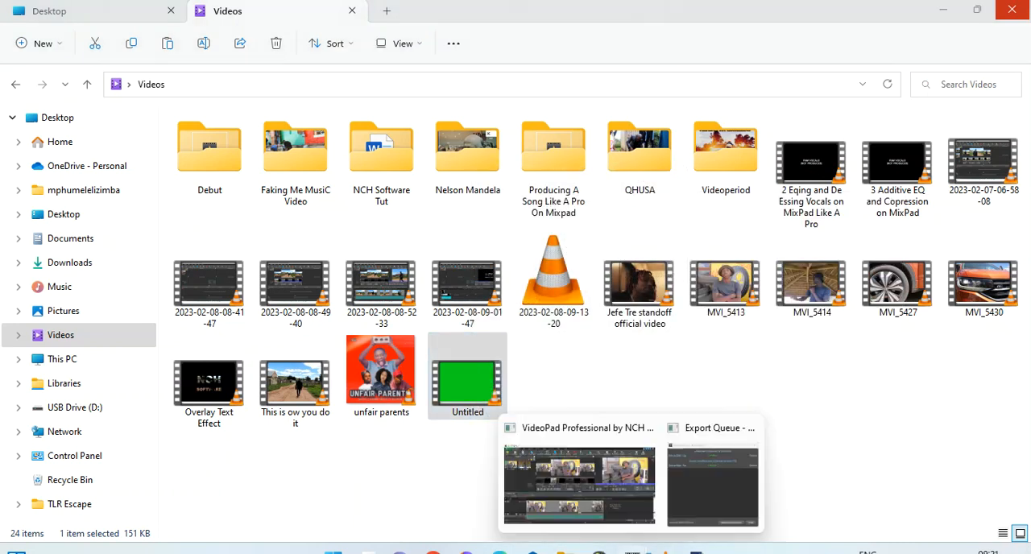
left_click(575, 470)
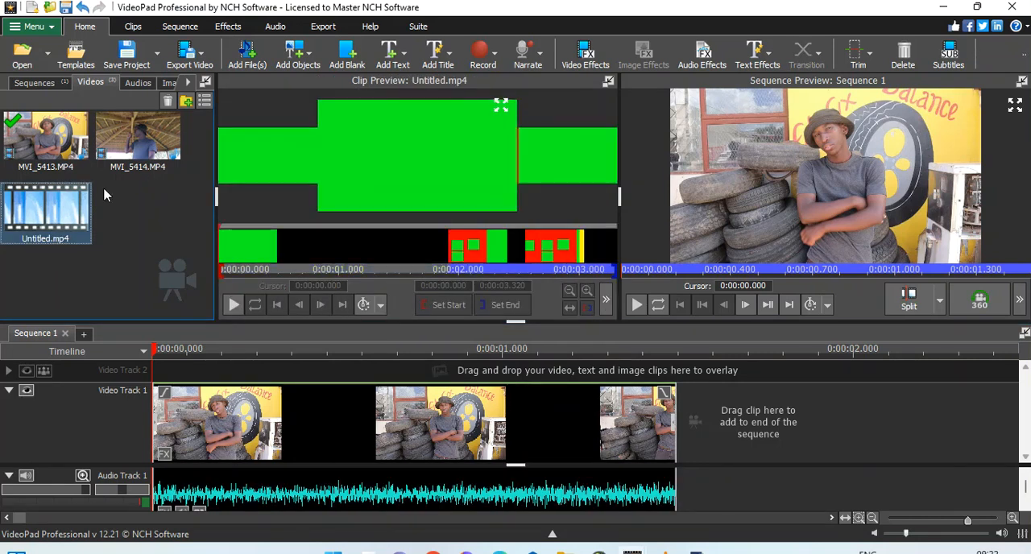
Step: Scrub through the imported Untitled.mp4 clip to examine its colour-block animation up to about 0:00:03
left_click(647, 349)
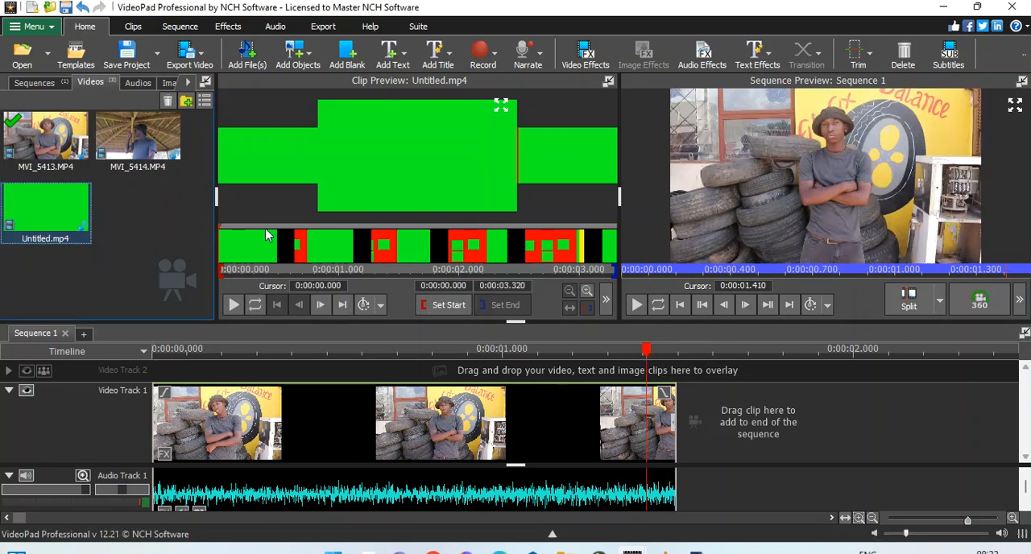
left_click_drag(234, 278, 584, 315)
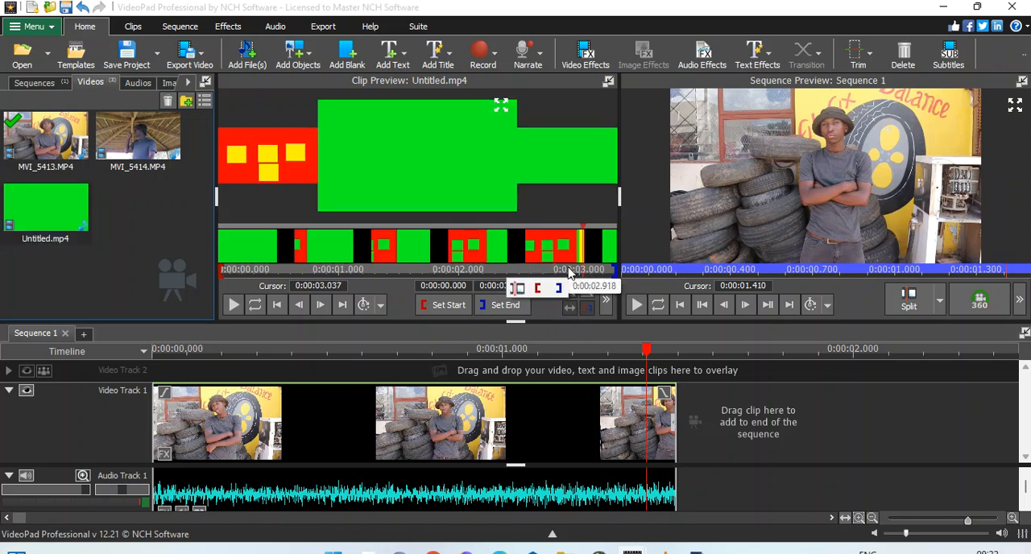
mouse_move(561, 271)
left_mouse_down()
mouse_move(500, 271)
mouse_move(586, 269)
mouse_move(568, 271)
mouse_move(576, 268)
left_mouse_up()
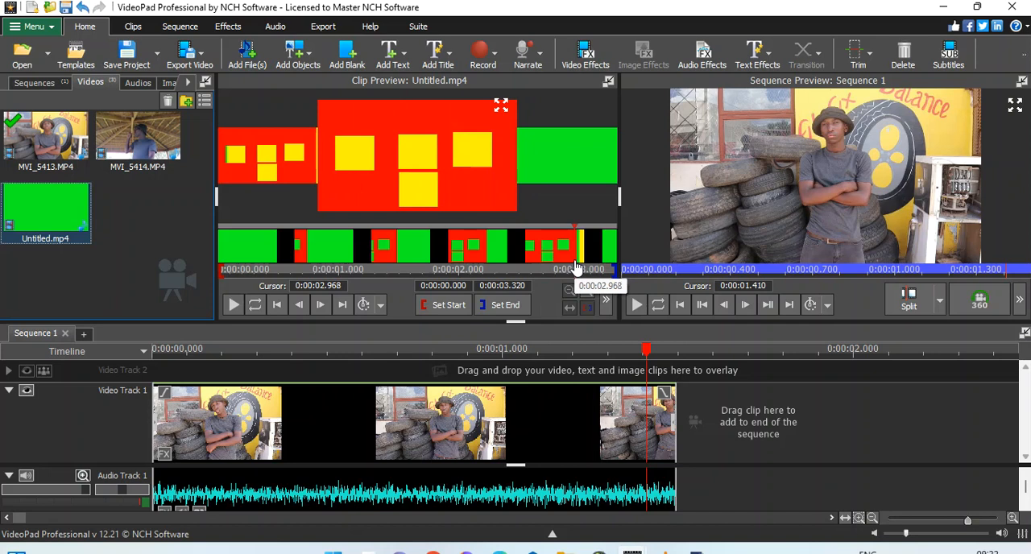
left_click_drag(579, 265, 580, 264)
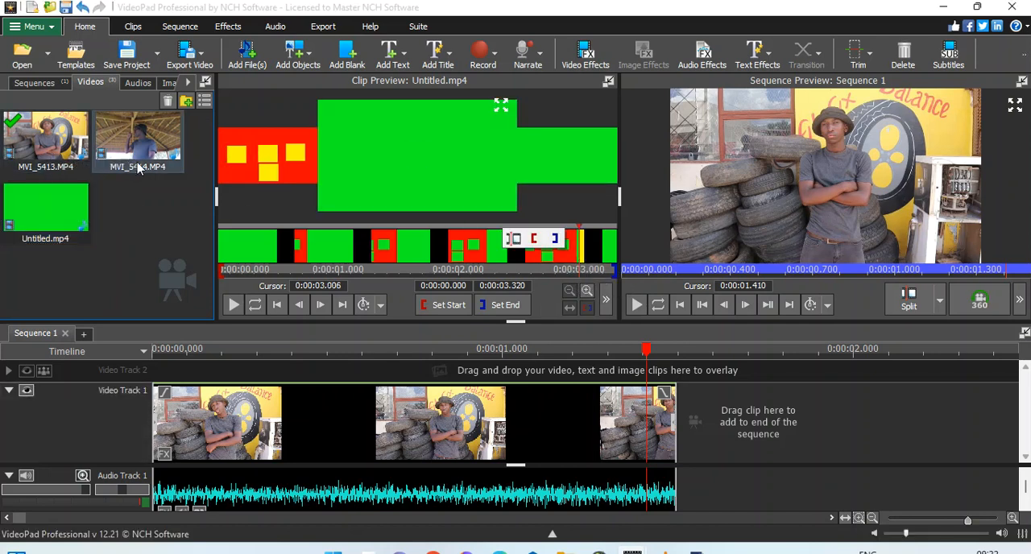
left_click(101, 206)
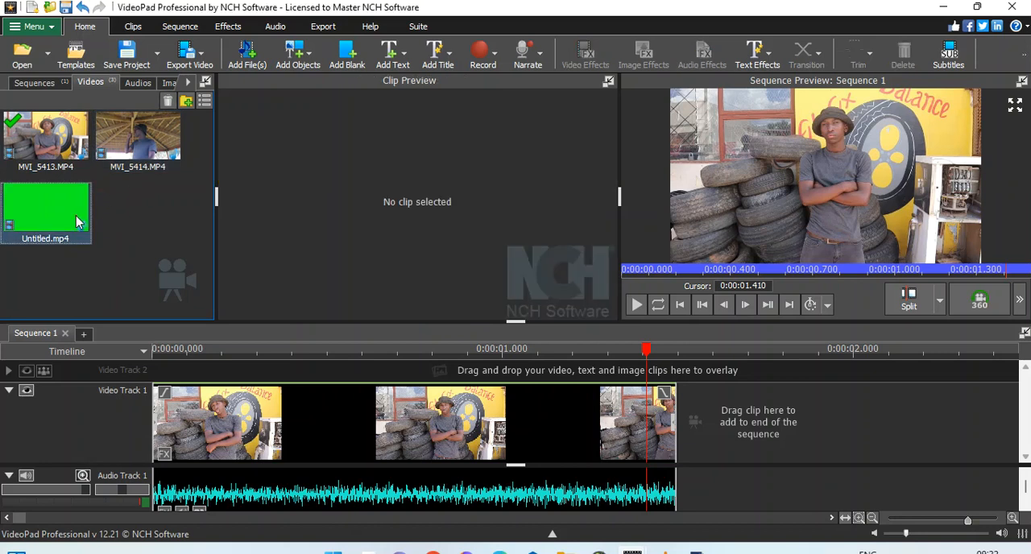
Step: Overlay Untitled.mp4 on Video Track 2, starting at about 0:00:01.000 so it overlaps the end of the MVI_5413.MP4 clip
left_click_drag(76, 216, 554, 334)
mouse_move(661, 370)
left_mouse_down()
mouse_move(679, 382)
mouse_move(641, 369)
left_mouse_up()
left_click_drag(483, 409, 397, 416)
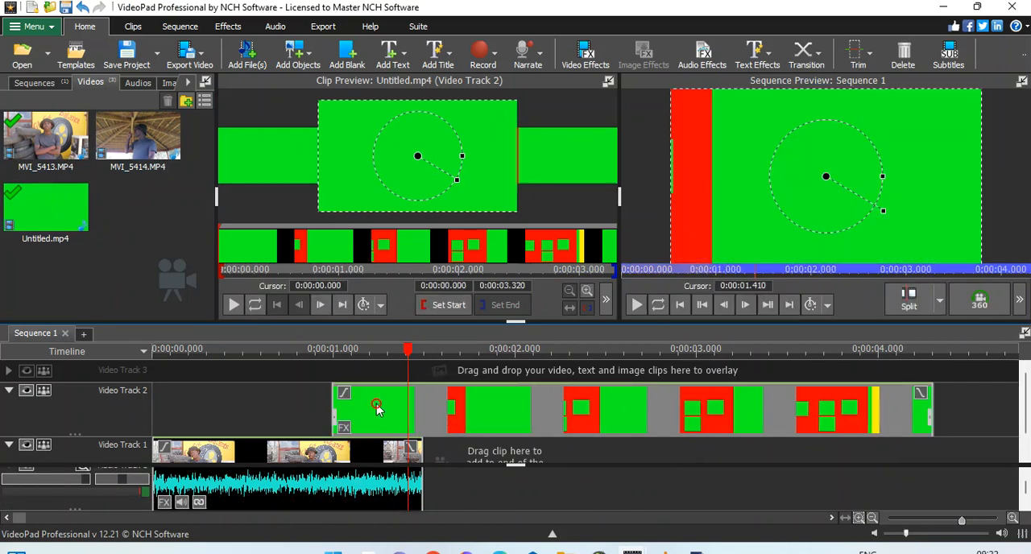
Step: Apply the Green Screen effect to the Untitled.mp4 clip on Video Track 2
right_click(376, 410)
left_click(419, 326)
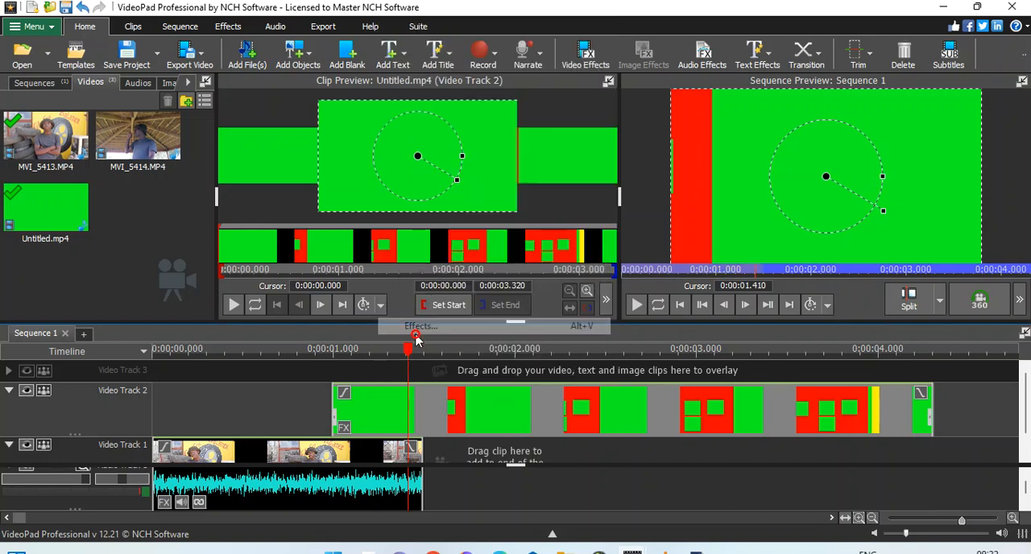
left_click(401, 289)
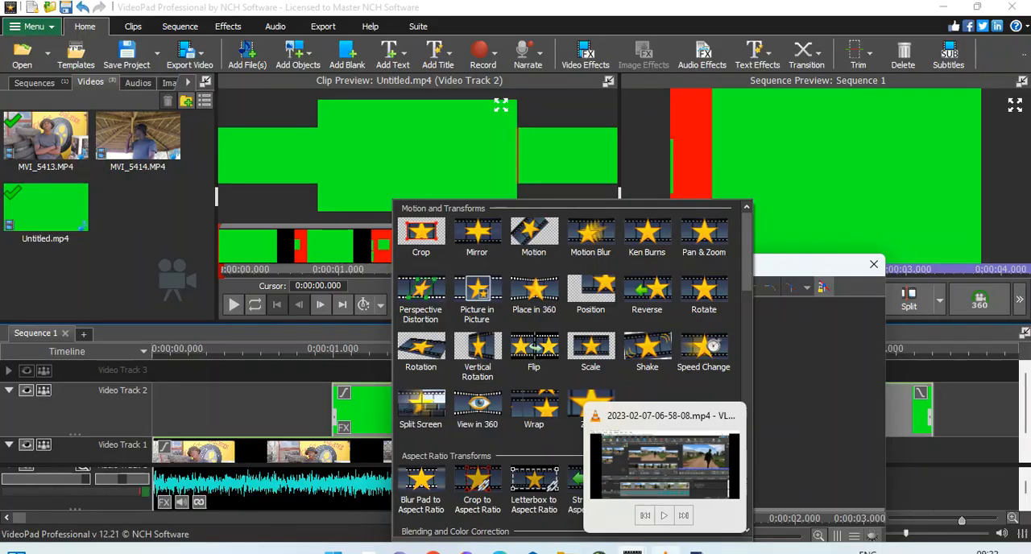
mouse_move(633, 551)
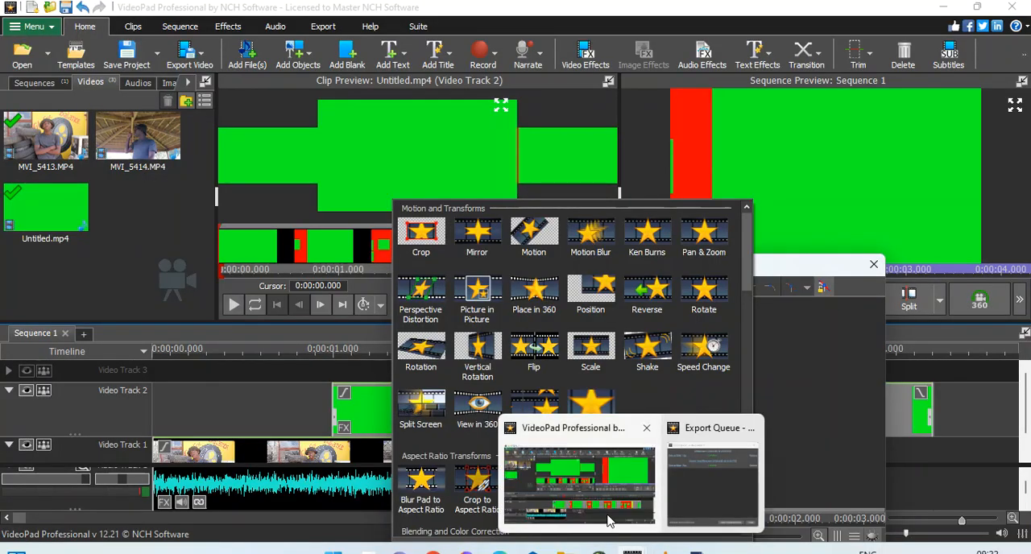
left_click(592, 492)
left_click(521, 421)
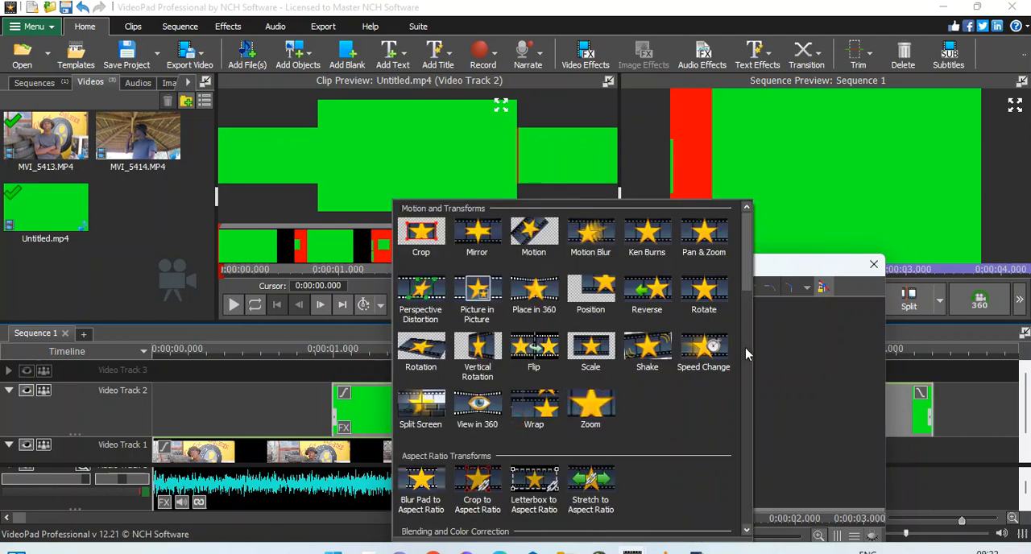
left_click_drag(743, 266, 753, 304)
left_click(531, 421)
left_click(746, 377)
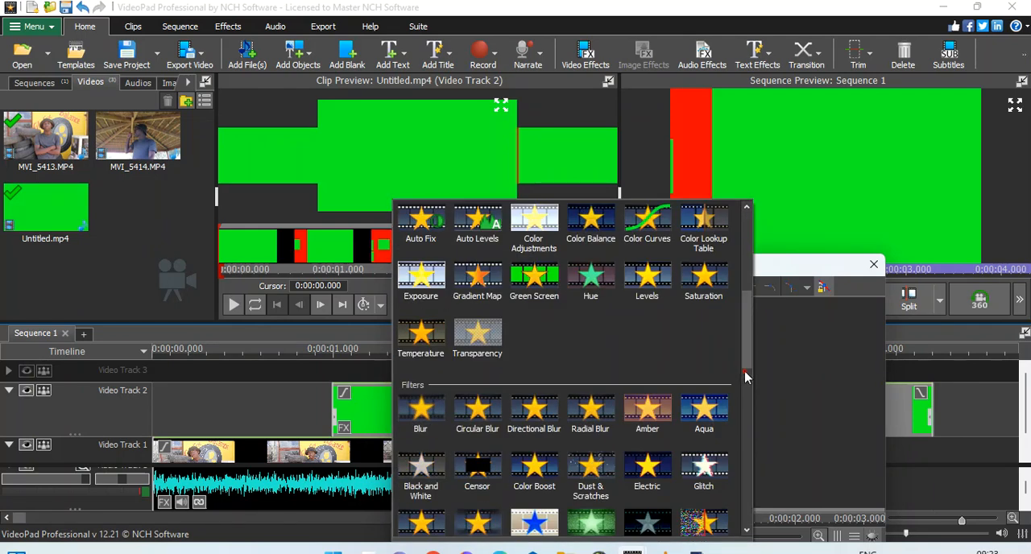
left_click(529, 286)
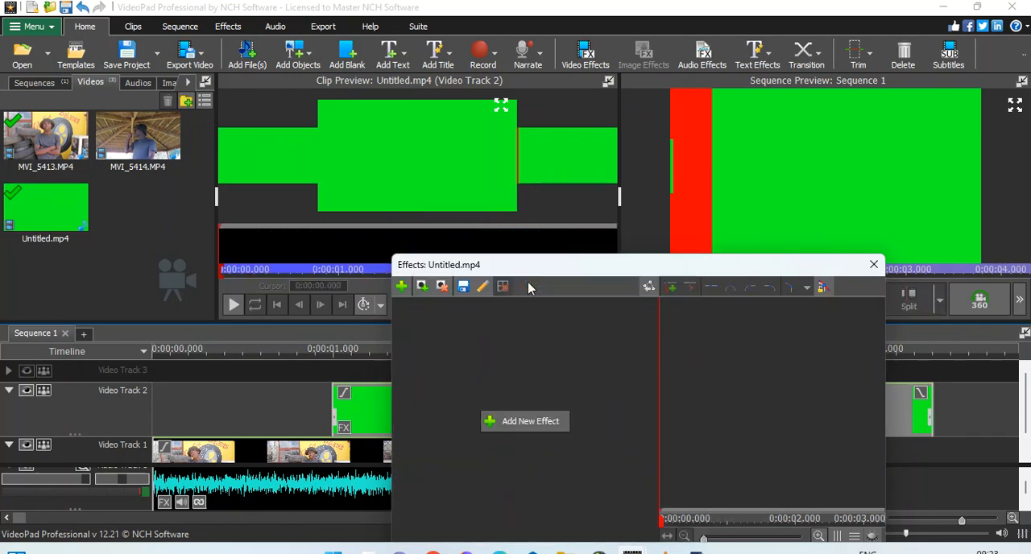
left_click(493, 348)
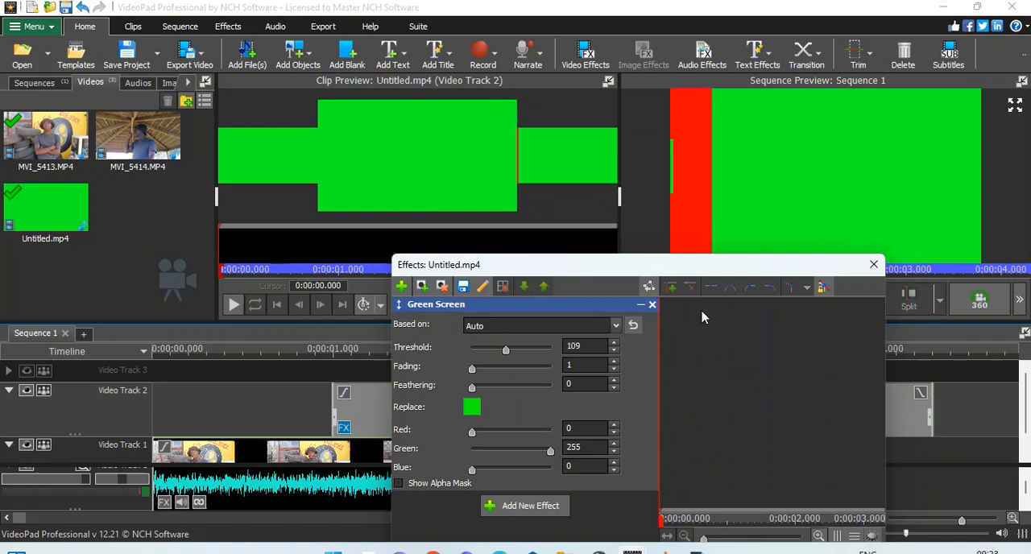
left_click(873, 265)
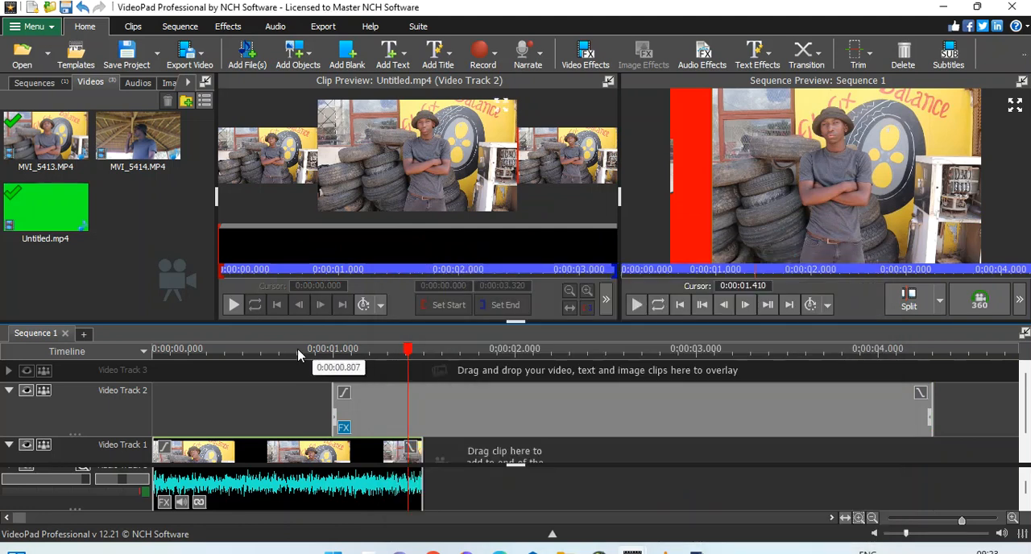
Step: Add MVI_5414.MP4 to the sequence at the cursor, set at 0:00:03.956 where the red and yellow blocks fill the frame
left_click_drag(296, 354, 857, 355)
left_click_drag(861, 354, 871, 355)
mouse_move(870, 355)
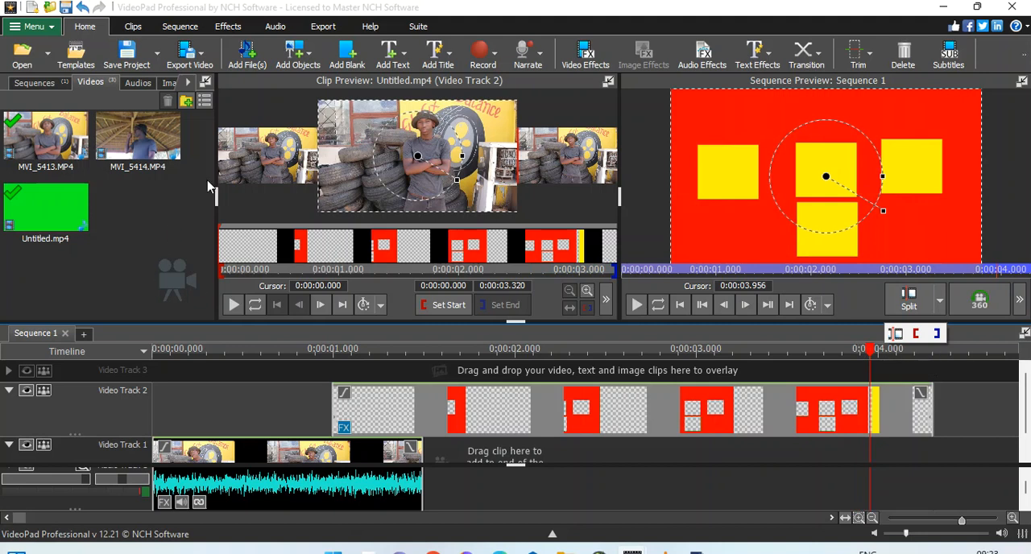
left_click(127, 159)
right_click(127, 160)
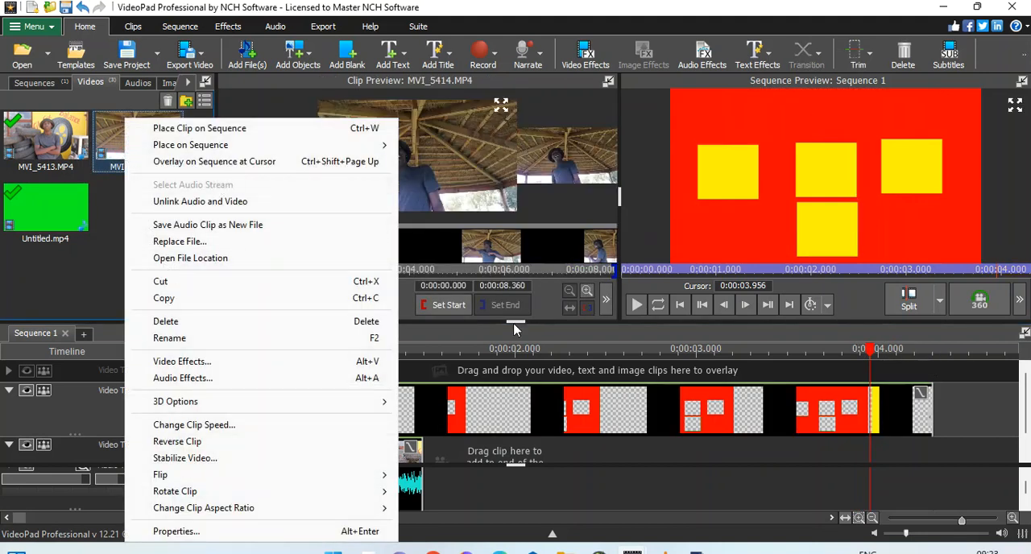
left_click(606, 301)
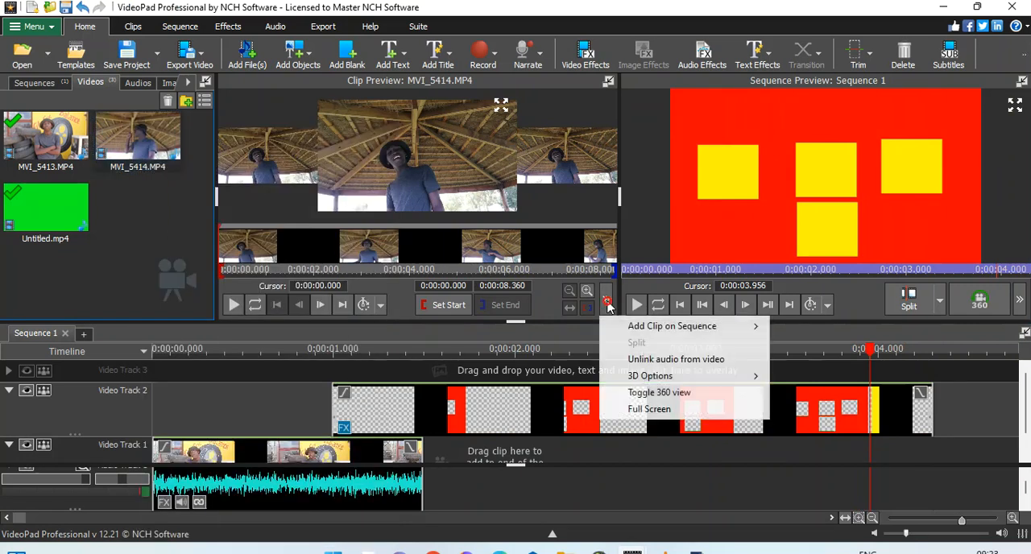
mouse_move(622, 326)
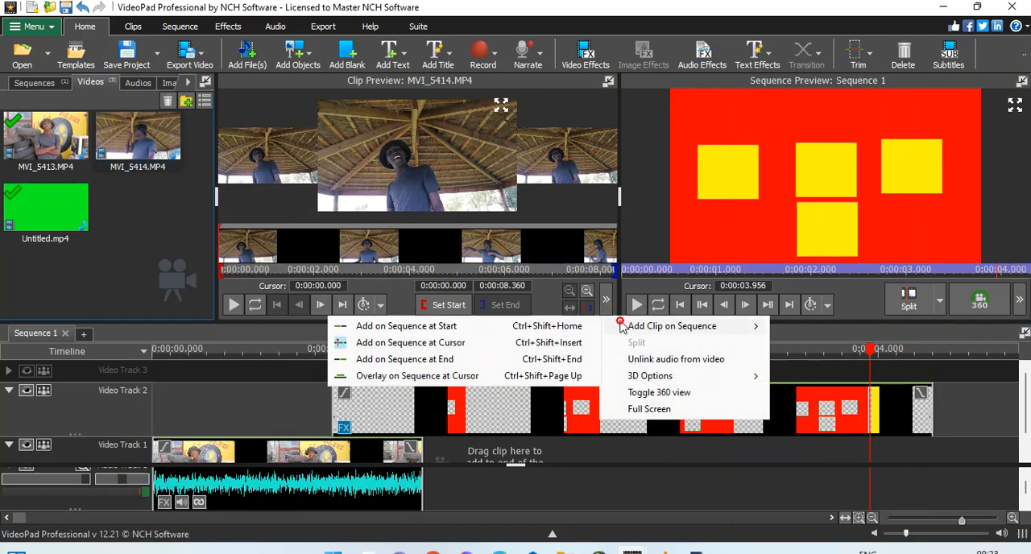
left_click(386, 345)
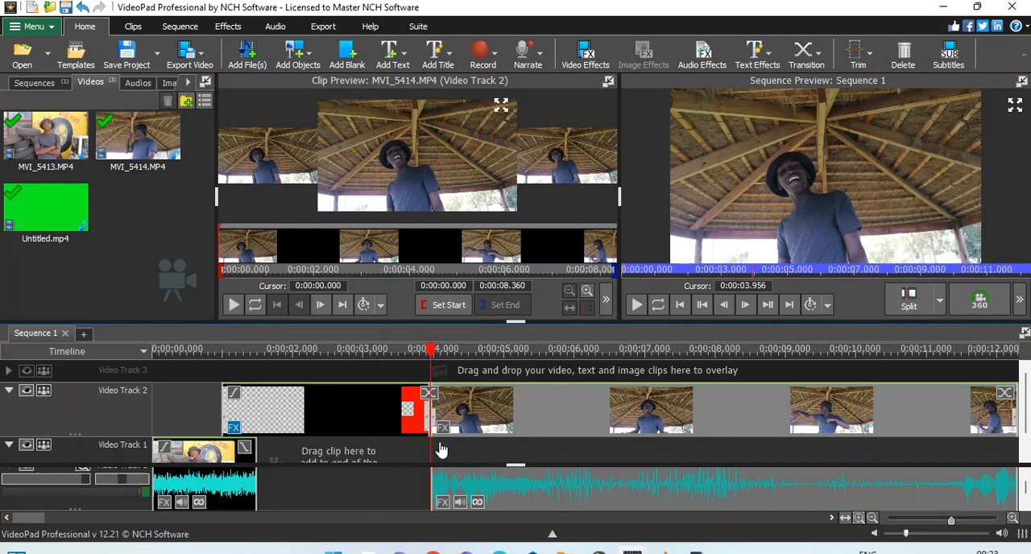
Step: Set the speed of the Untitled.mp4 clip on Video Track 2 to 400%, keeping the audio pitch unchanged
left_click(286, 355)
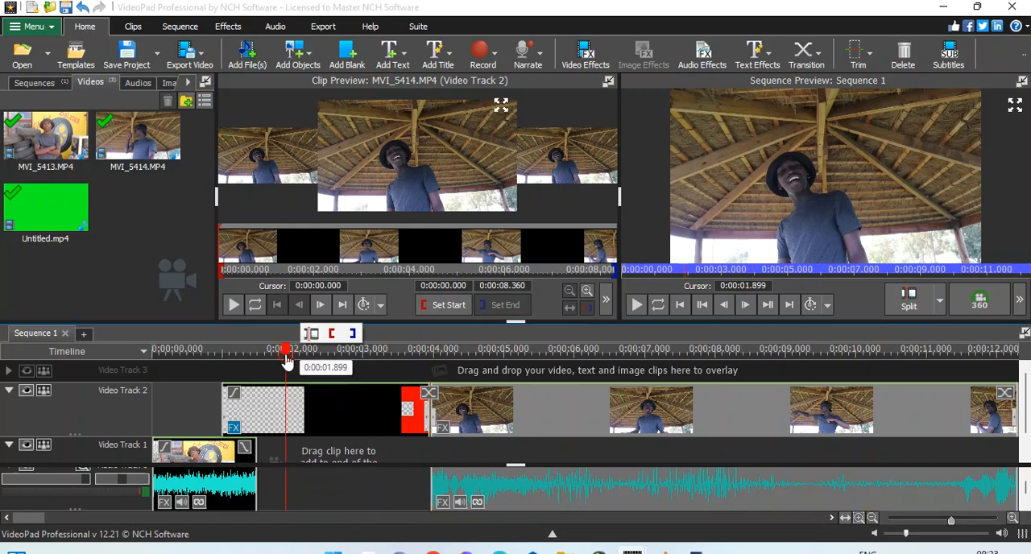
left_click(270, 361)
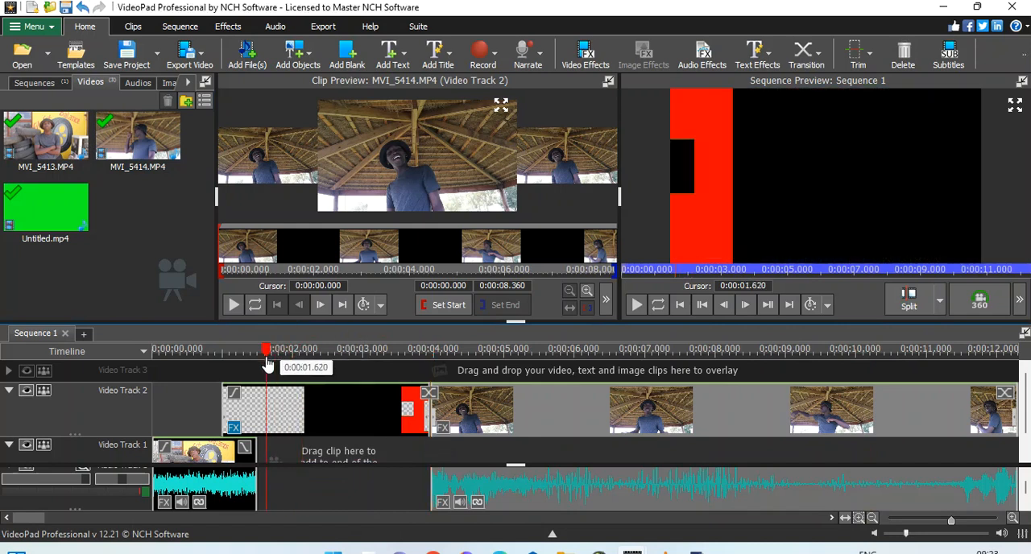
left_click(264, 360)
right_click(386, 413)
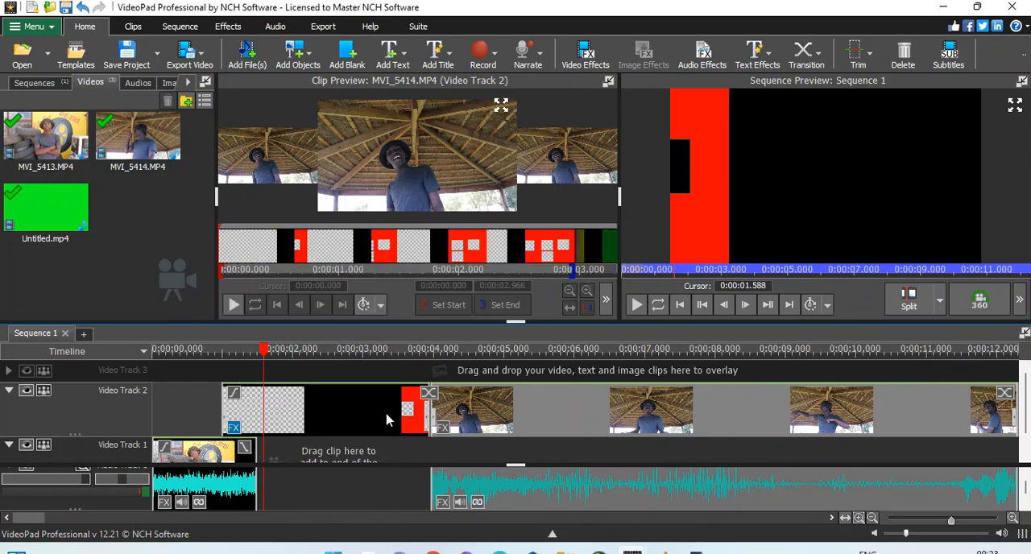
left_click(463, 385)
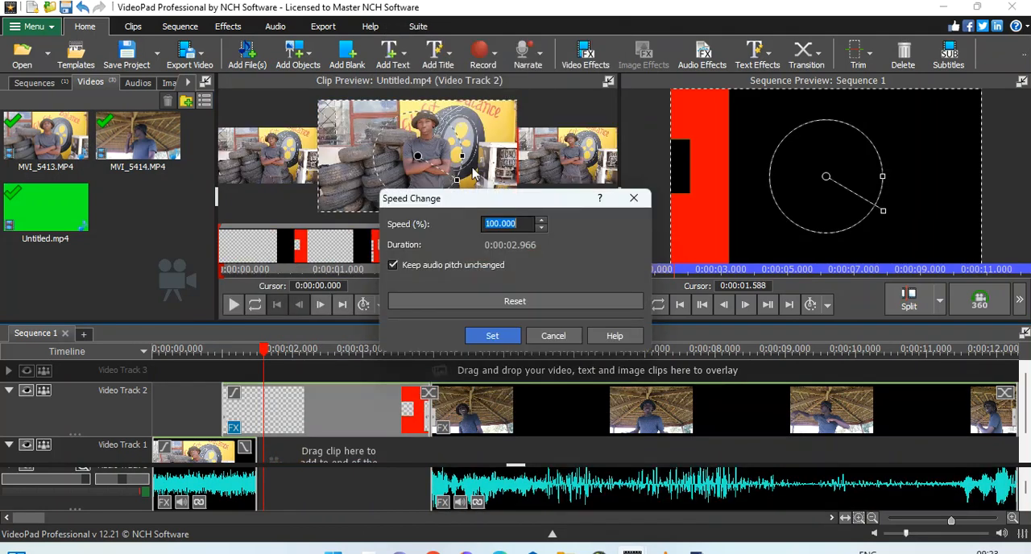
left_click(487, 223)
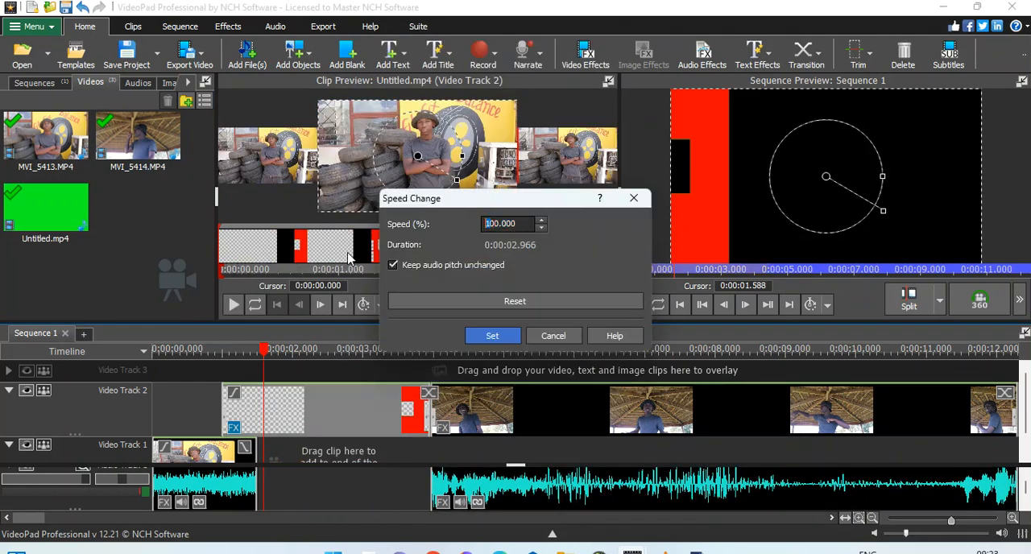
type("4")
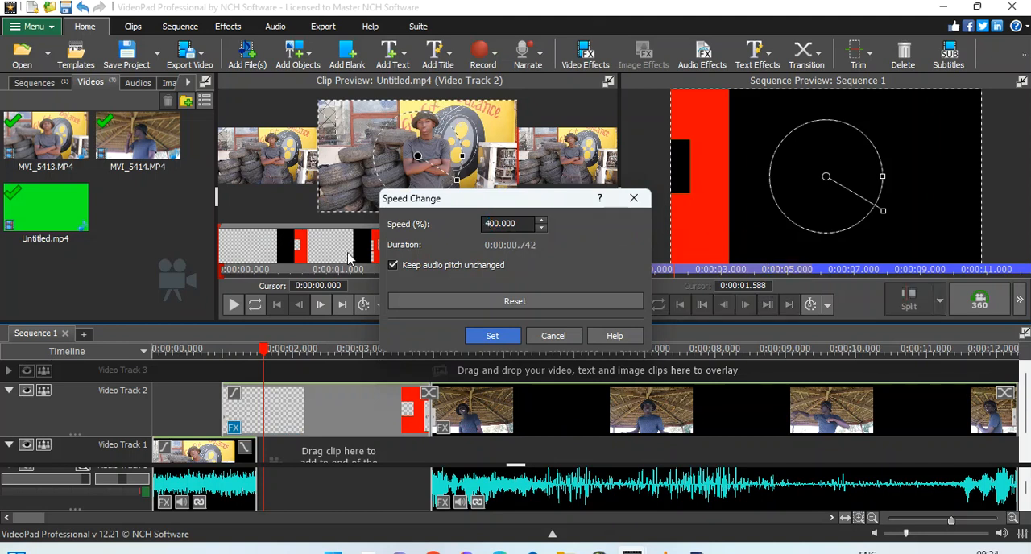
key("Return")
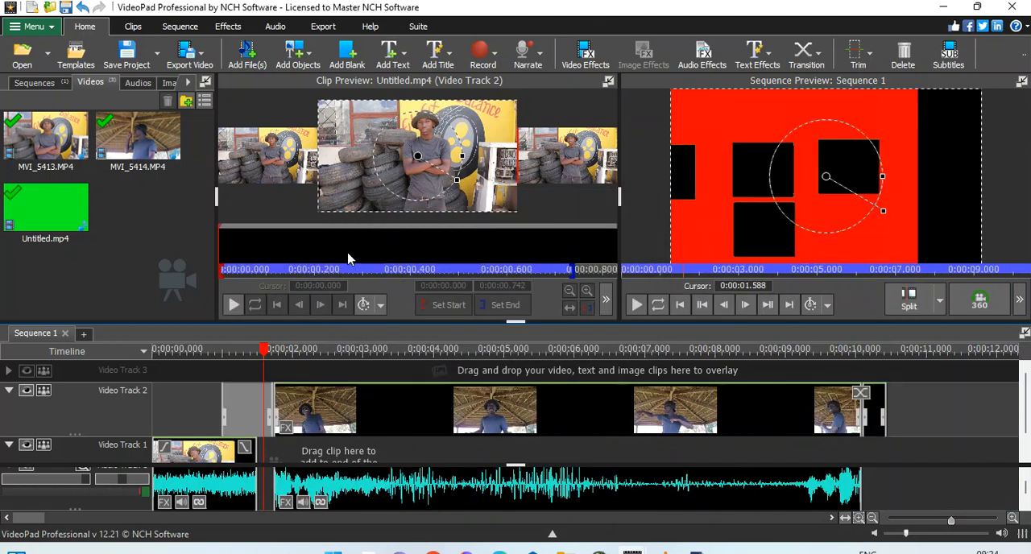
Step: Move the MVI_5414.MP4 clip down to Video Track 1 behind MVI_5413.MP4 and scrub through the transition up to 0:00:01.717
left_click_drag(330, 407, 268, 417)
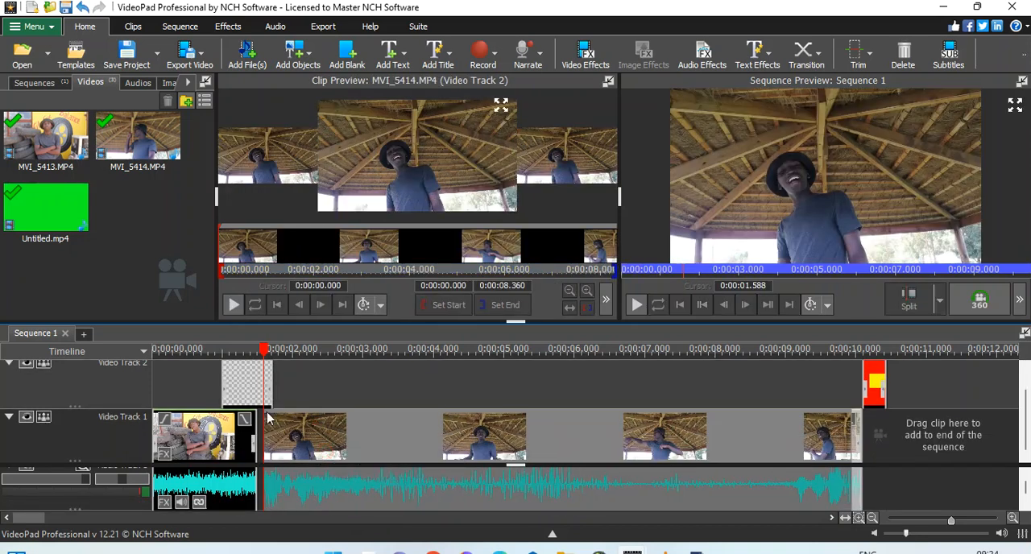
left_click(210, 351)
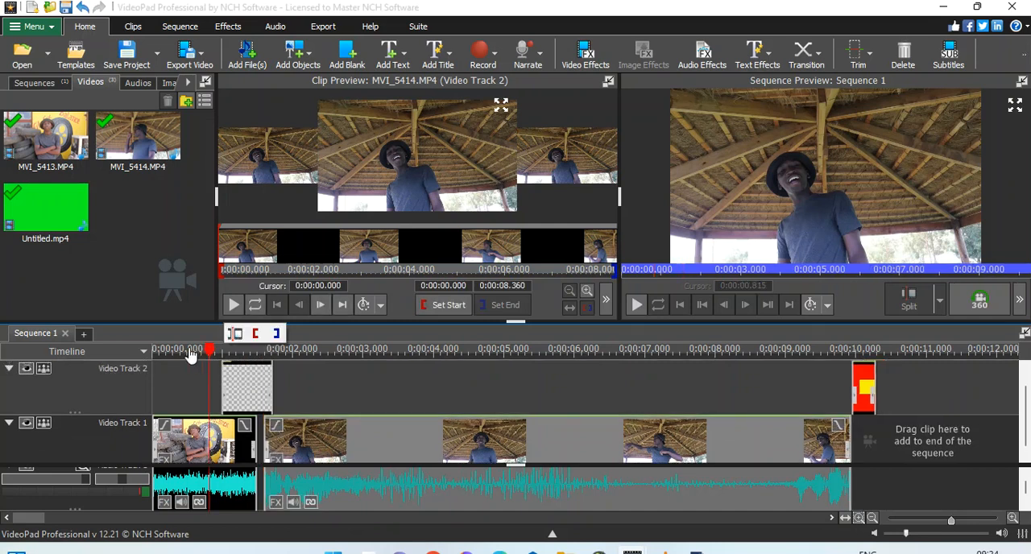
left_click_drag(193, 357, 273, 371)
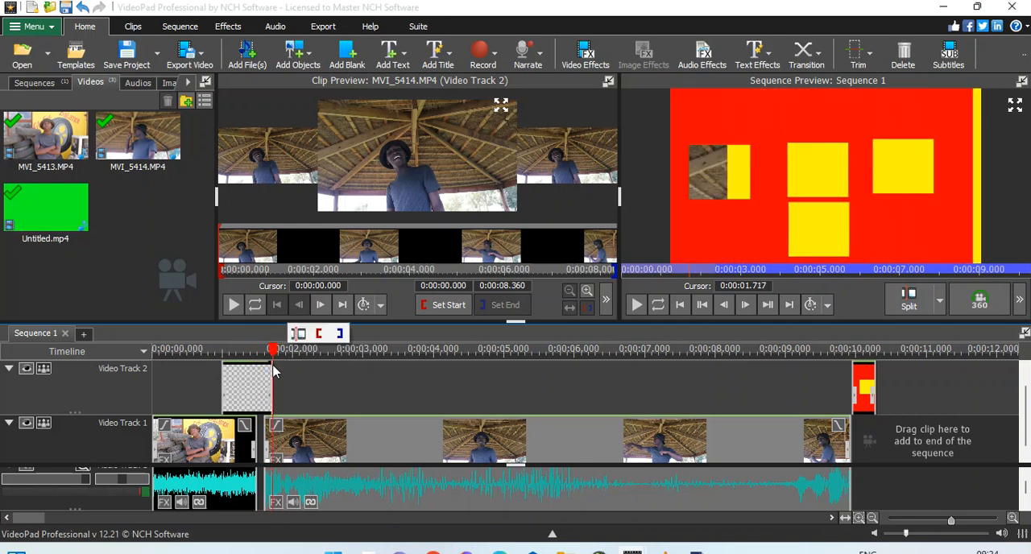
Step: Place MVI_5414.MP4 directly against the end of MVI_5413.MP4 and shift the Untitled.mp4 overlay to start at about 0:00:00.8
left_click_drag(297, 437, 306, 436)
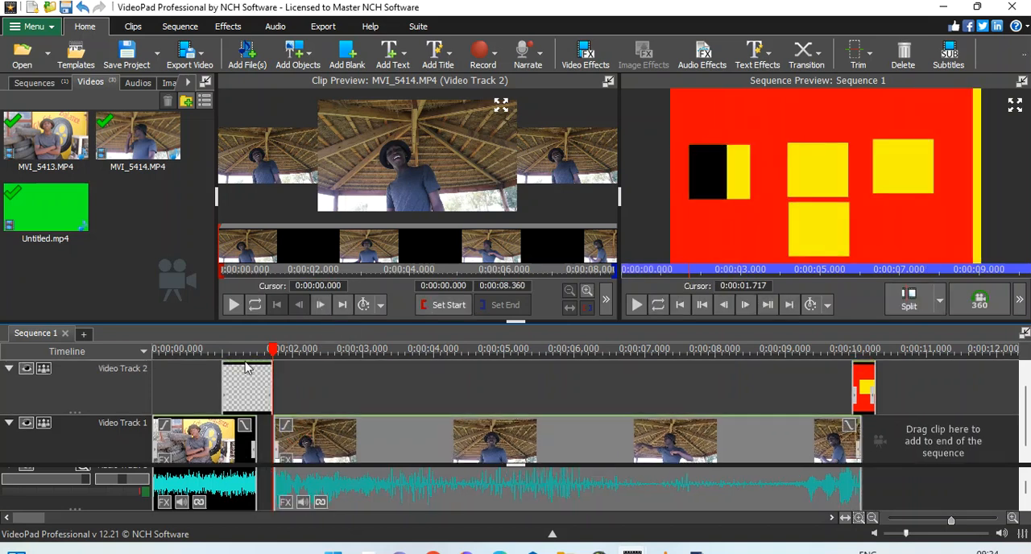
left_click_drag(248, 398, 230, 395)
left_click(260, 362)
left_click_drag(245, 372, 219, 352)
left_click(207, 353)
Step: Change the speed of the Untitled.mp4 overlay clip on Video Track 2 to 900%, accepting the drop in sound quality
left_click(233, 372)
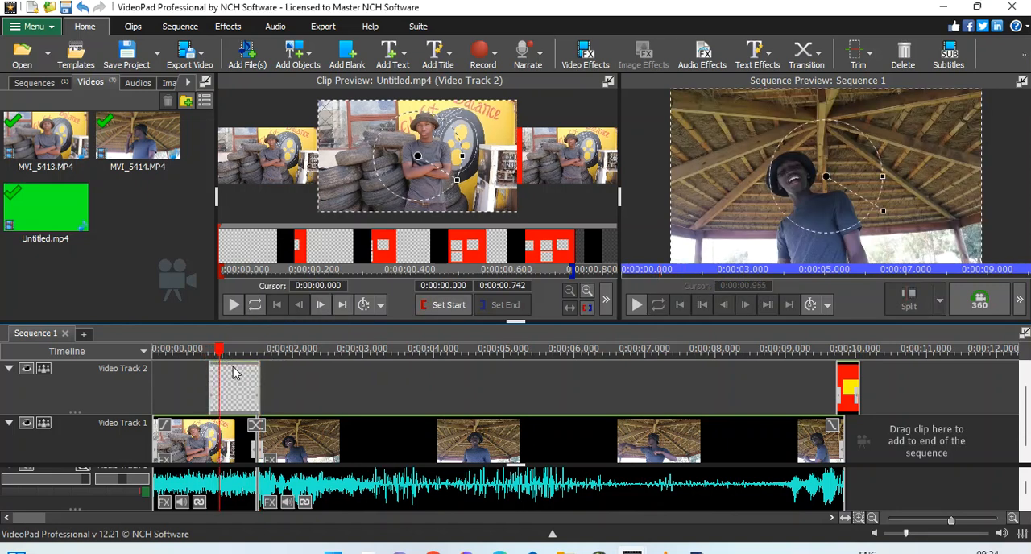
right_click(233, 372)
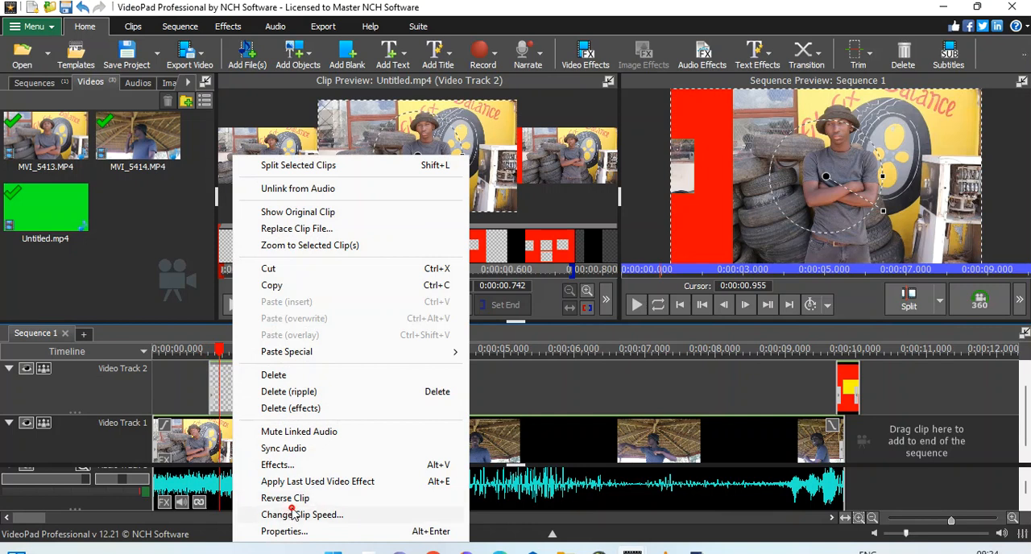
left_click(294, 514)
left_click(491, 218)
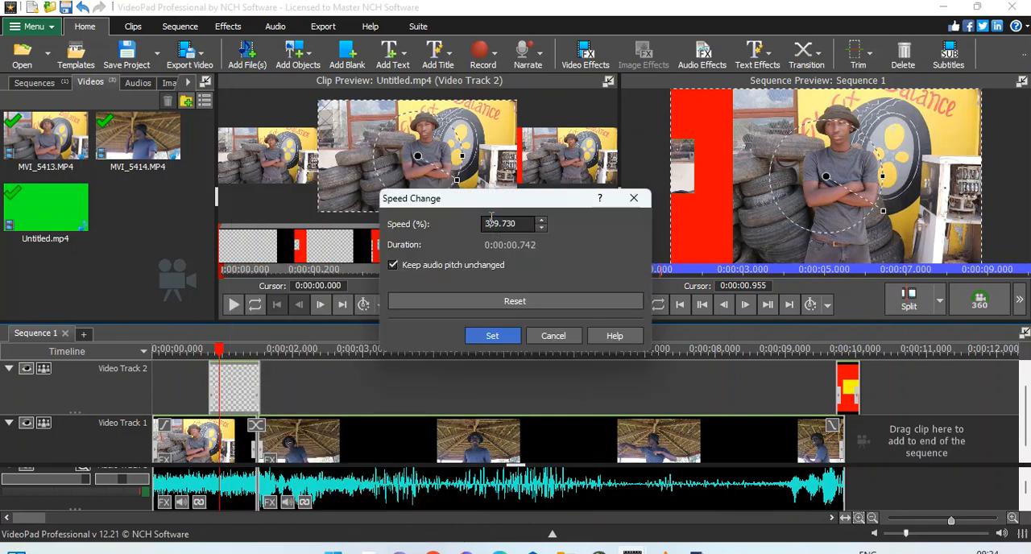
double_click(490, 219)
type("900")
key("Return")
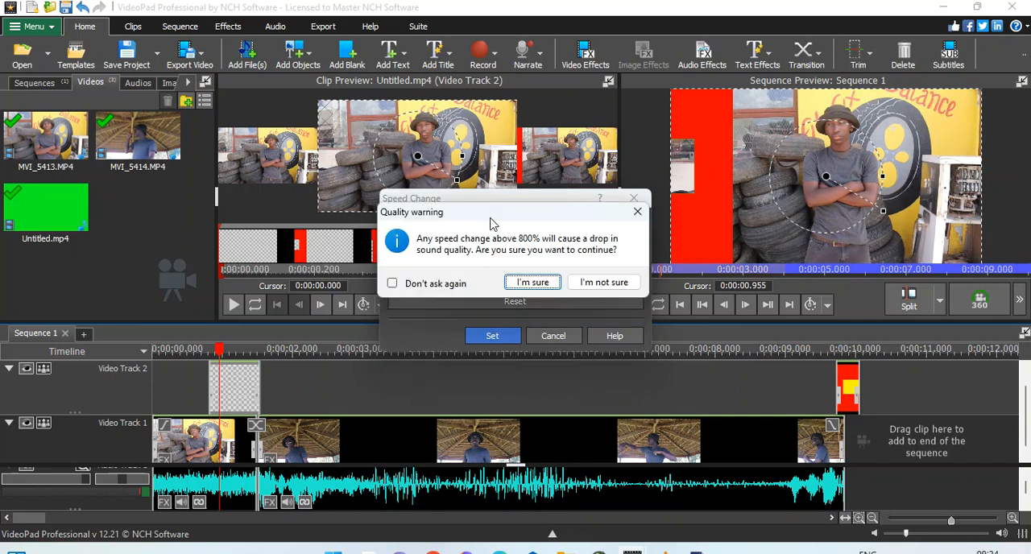
key("Return")
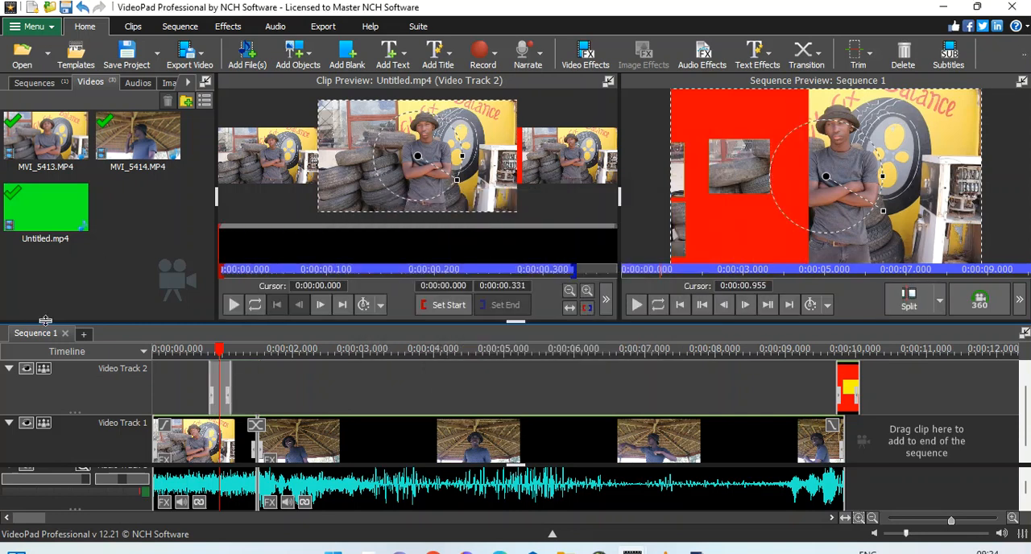
Step: Shift the Untitled.mp4 overlay over the junction of the two clips so it ends at 0:00:01.508, just inside MVI_5414.MP4
left_click(195, 349)
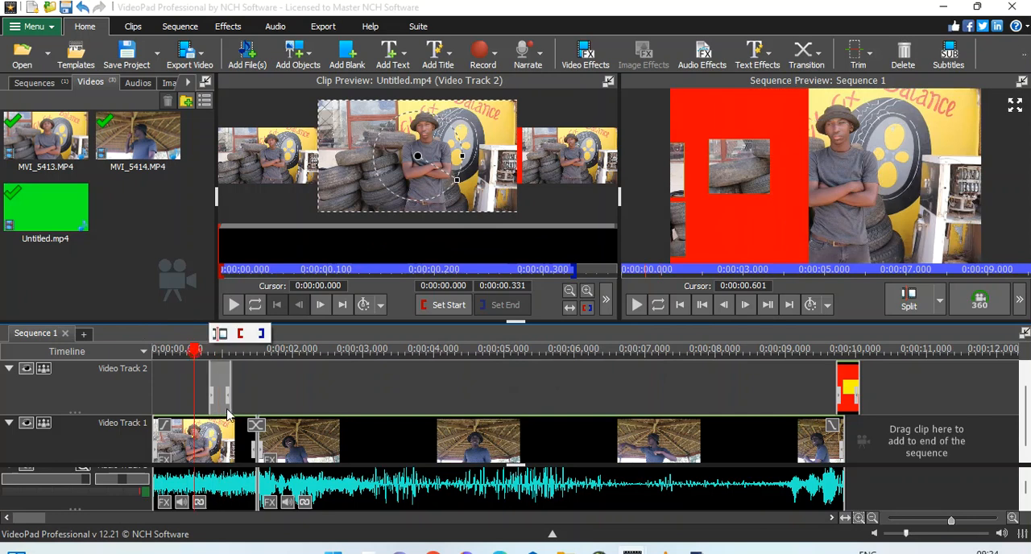
left_click_drag(222, 387, 246, 391)
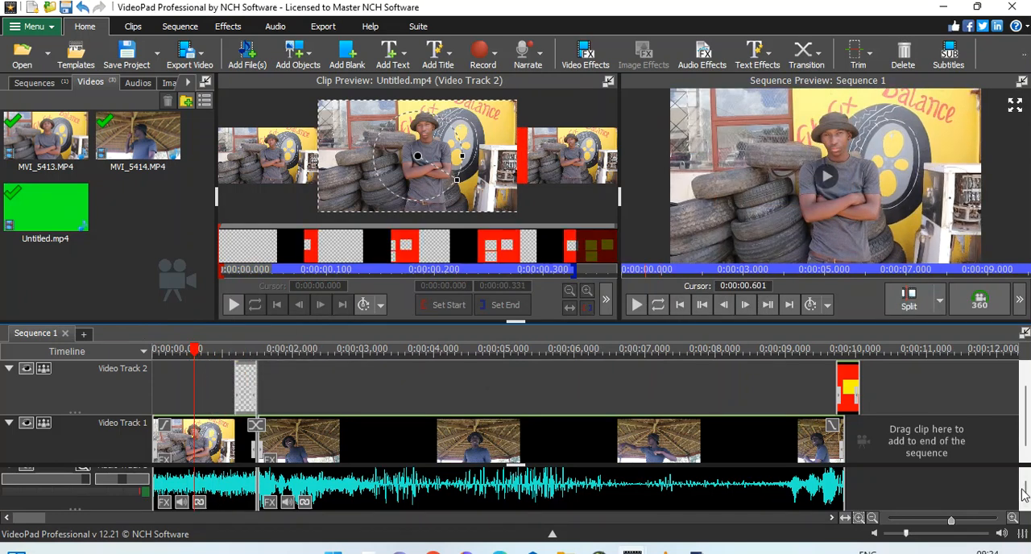
left_click(1013, 518)
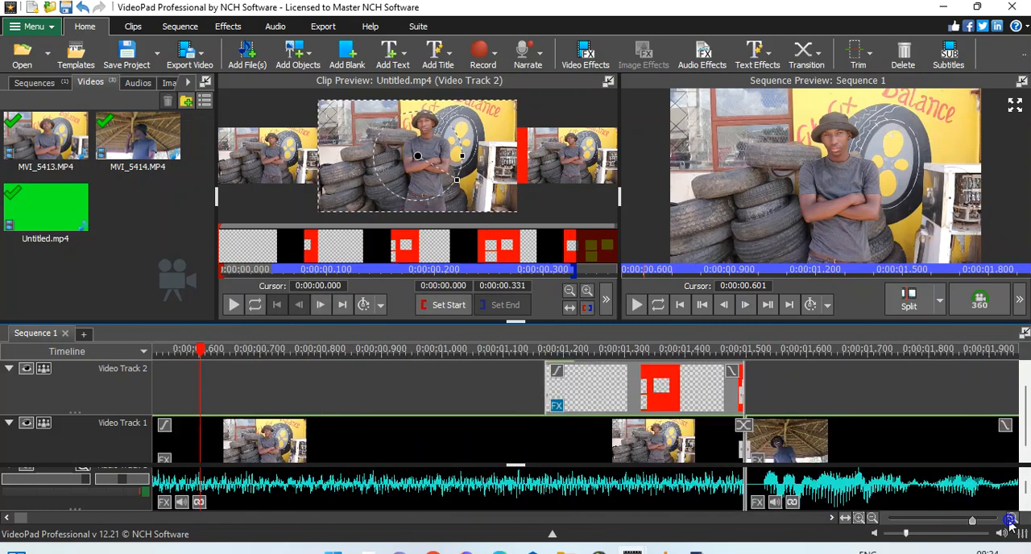
left_click(831, 519)
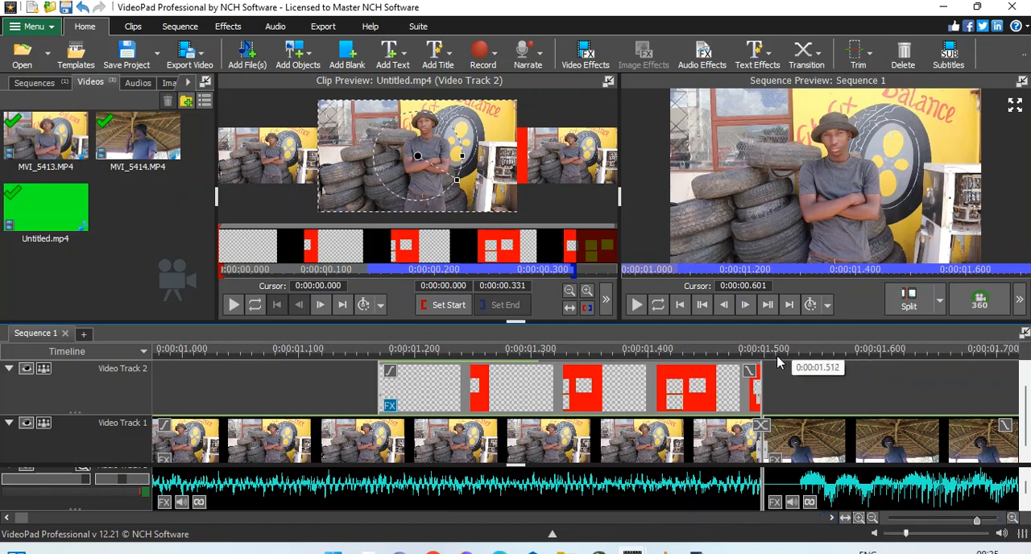
left_click(773, 364)
left_click_drag(741, 387, 761, 385)
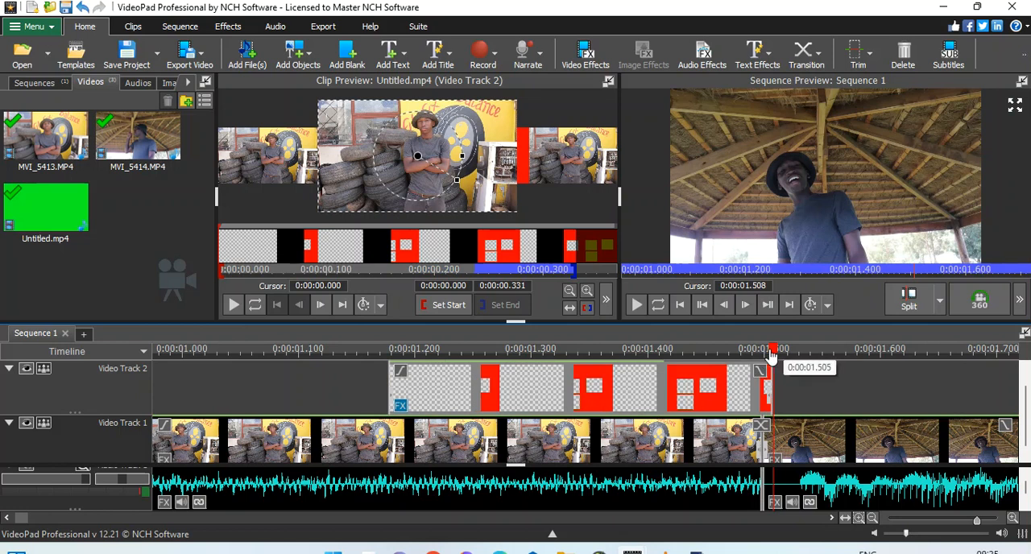
left_click(765, 352)
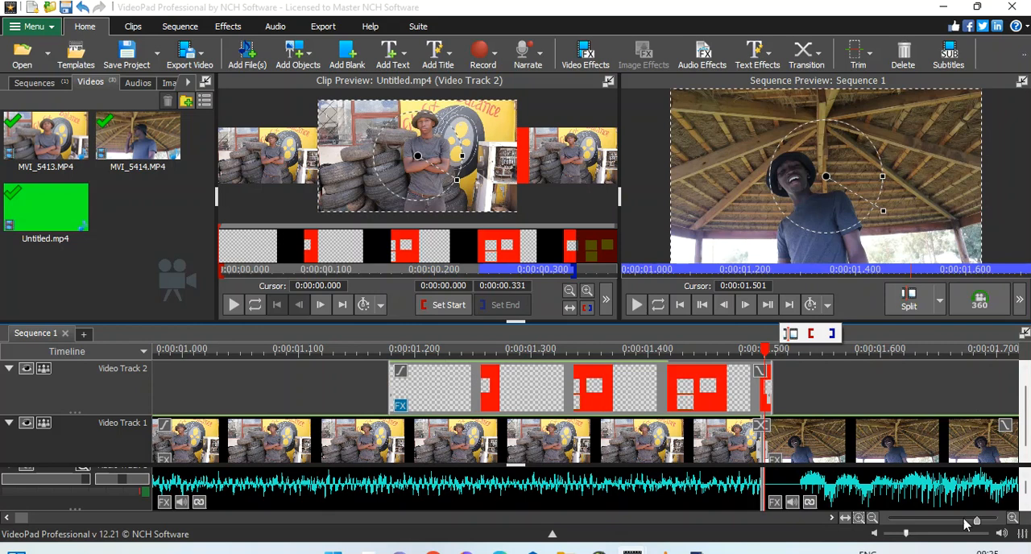
Step: Play the sequence from its beginning to check the colour-block transition between the two clips
left_click(872, 519)
left_click(873, 519)
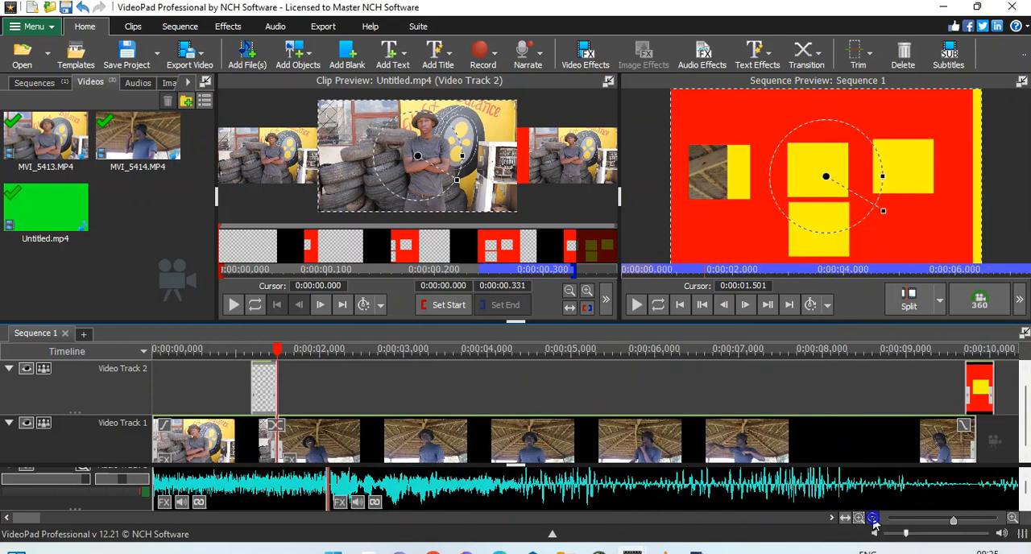
left_click(872, 519)
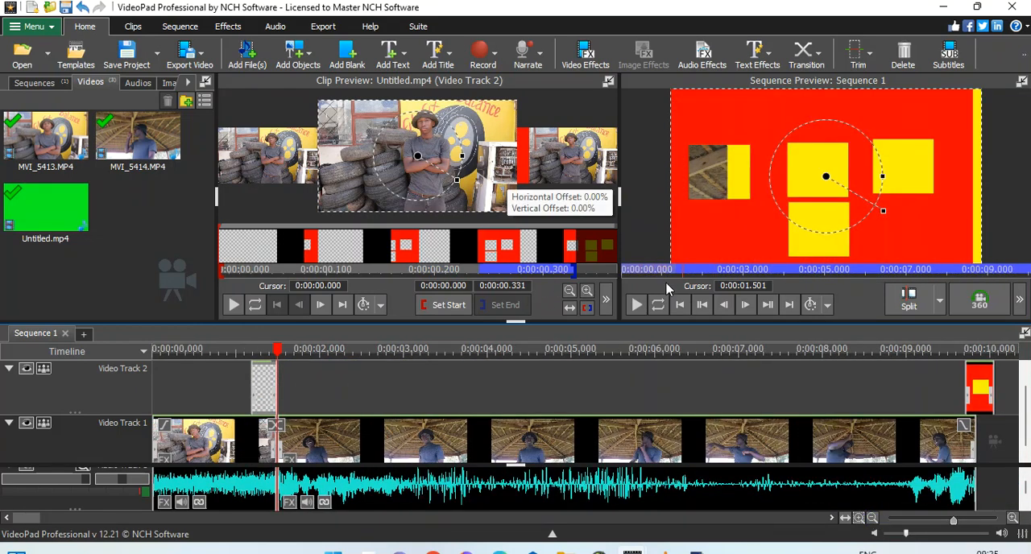
left_click_drag(654, 269, 609, 270)
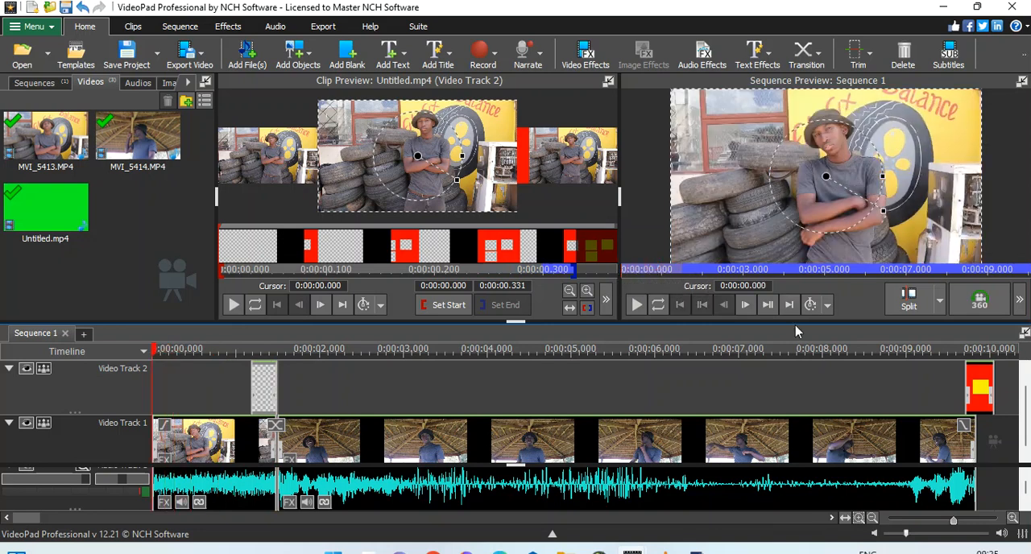
left_click(874, 519)
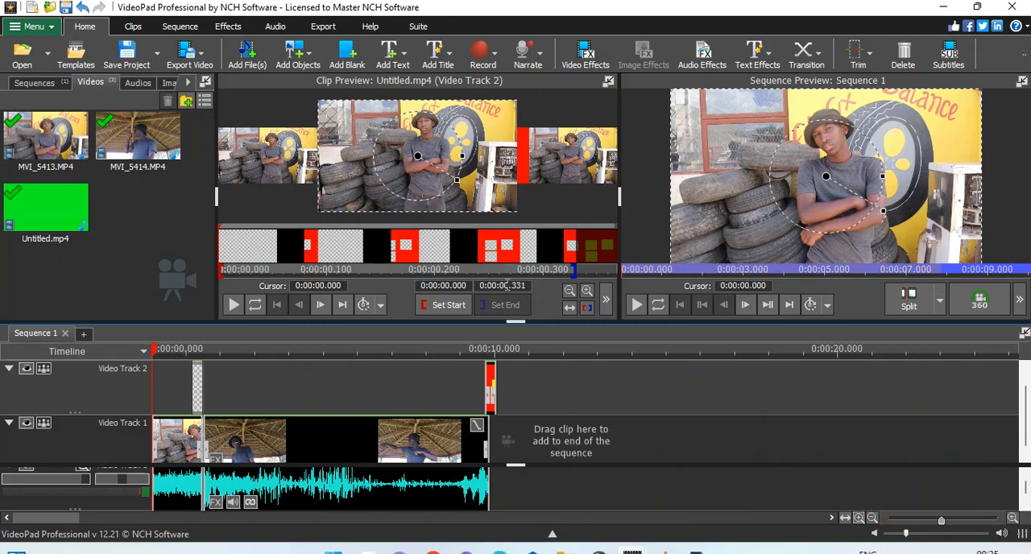
left_click(636, 304)
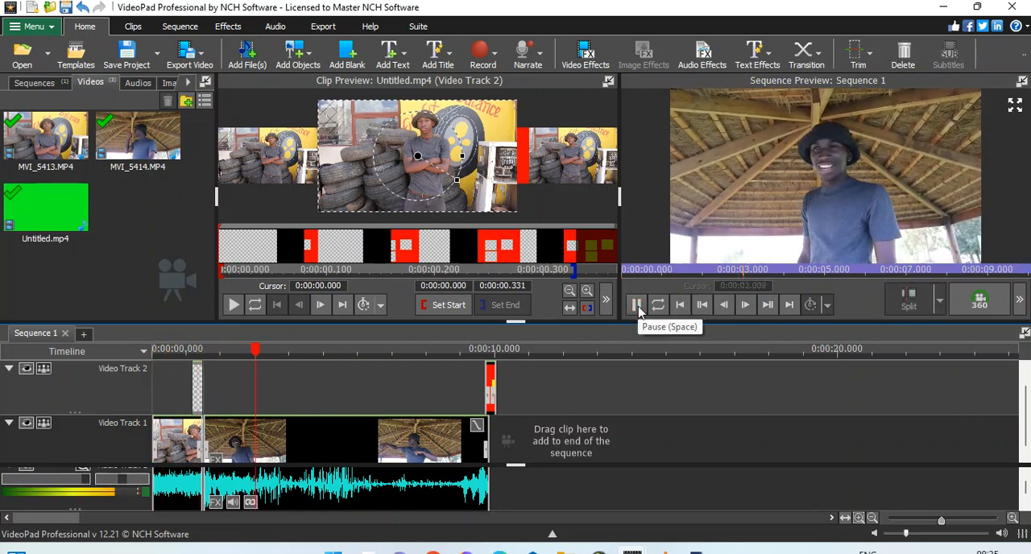
left_click(636, 309)
Step: Replay the colour-block transition several times, starting from about 0:00:00.639 and 0:00:00.705, to check its timing
left_click(178, 351)
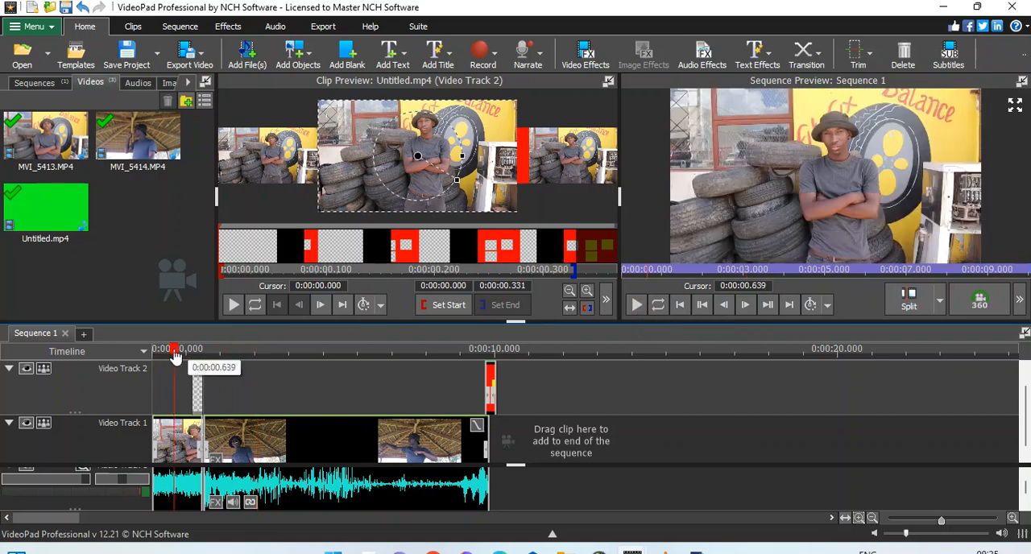
key("space")
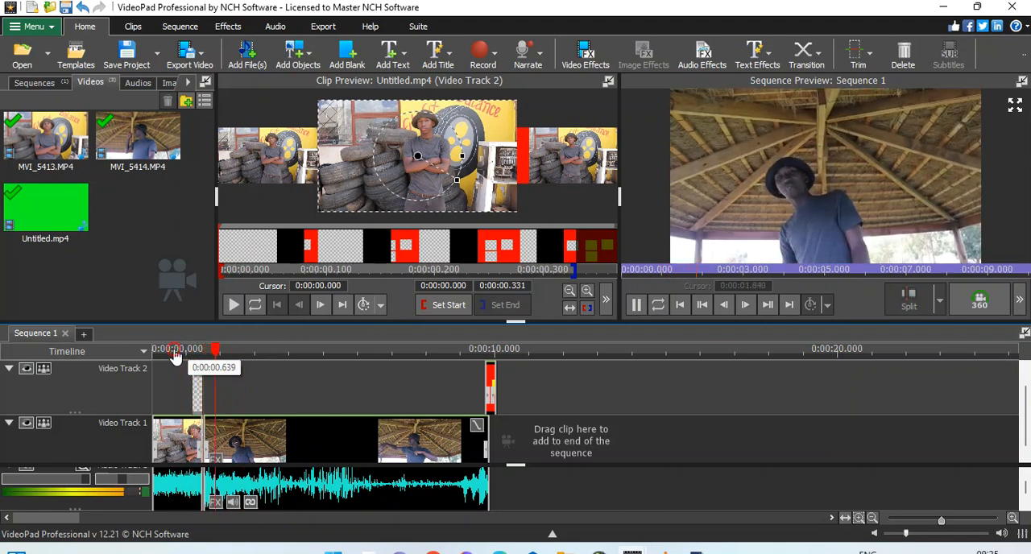
key("space")
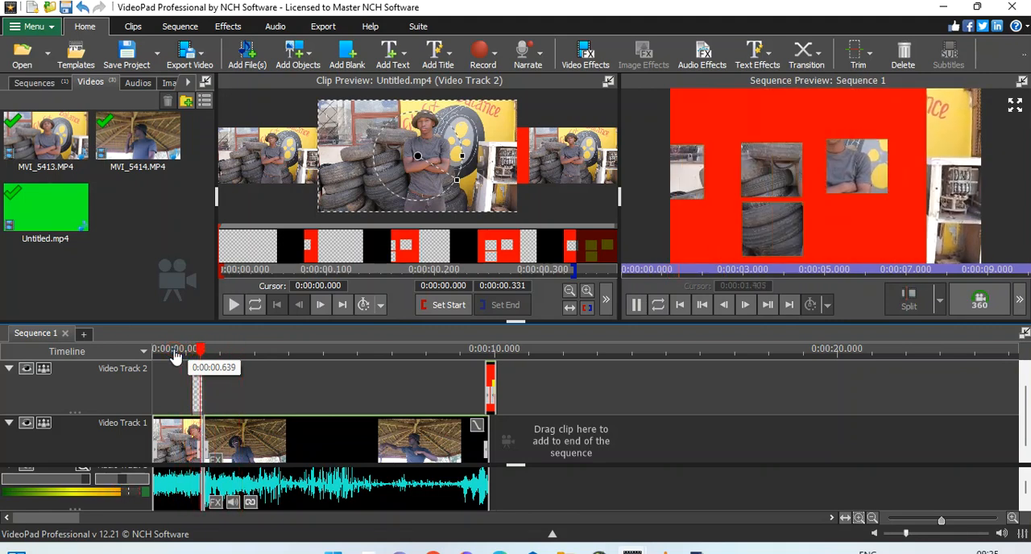
key("space")
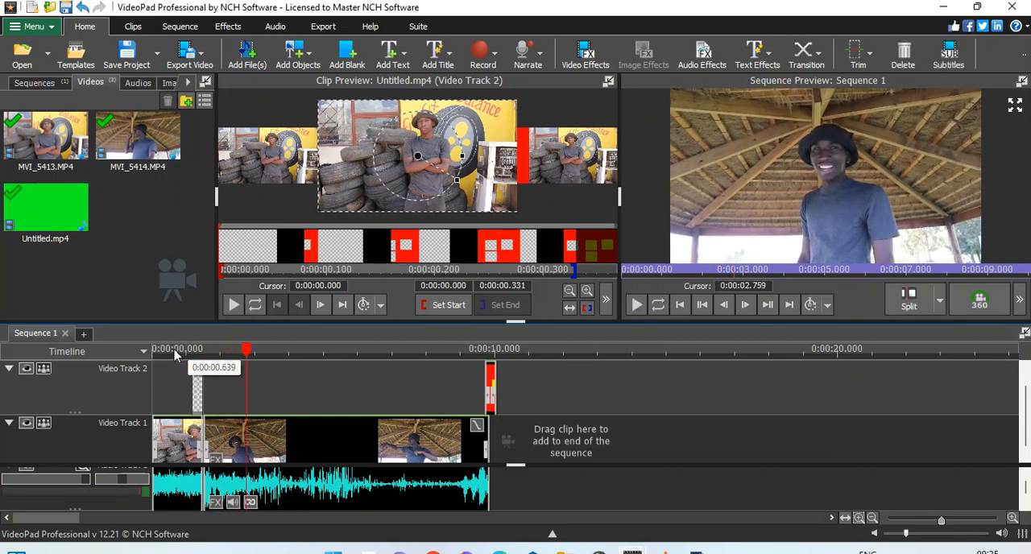
left_click(176, 351)
key("space")
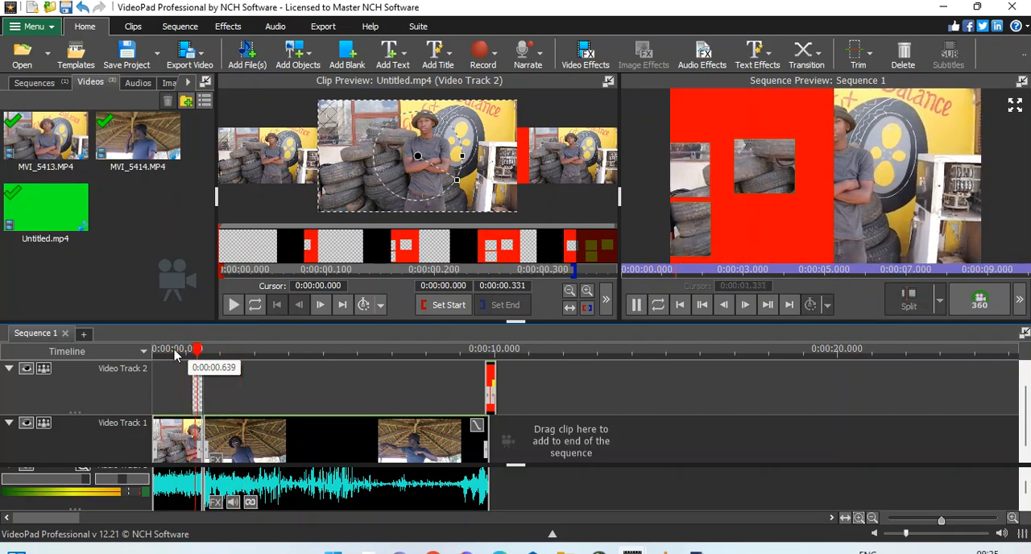
key("space")
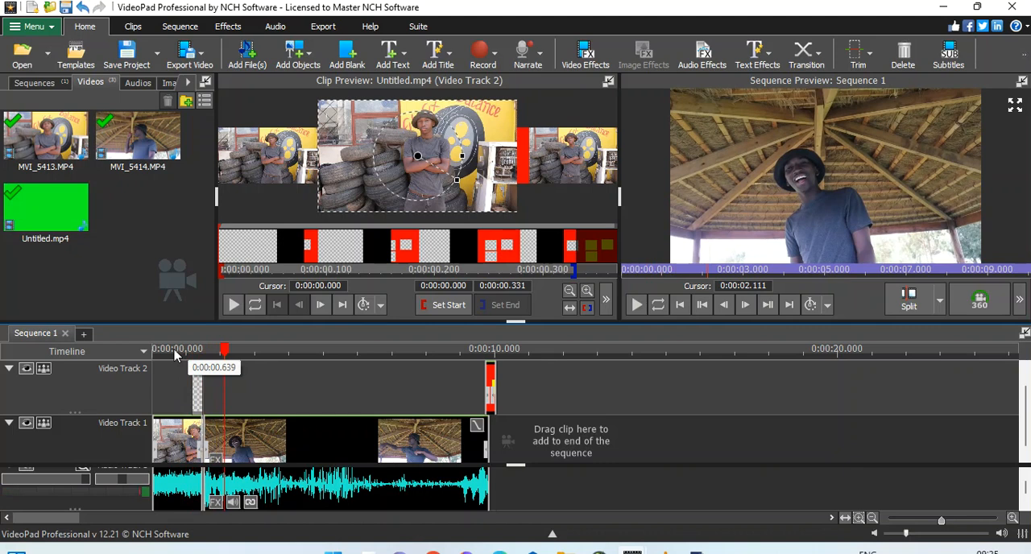
left_click(177, 352)
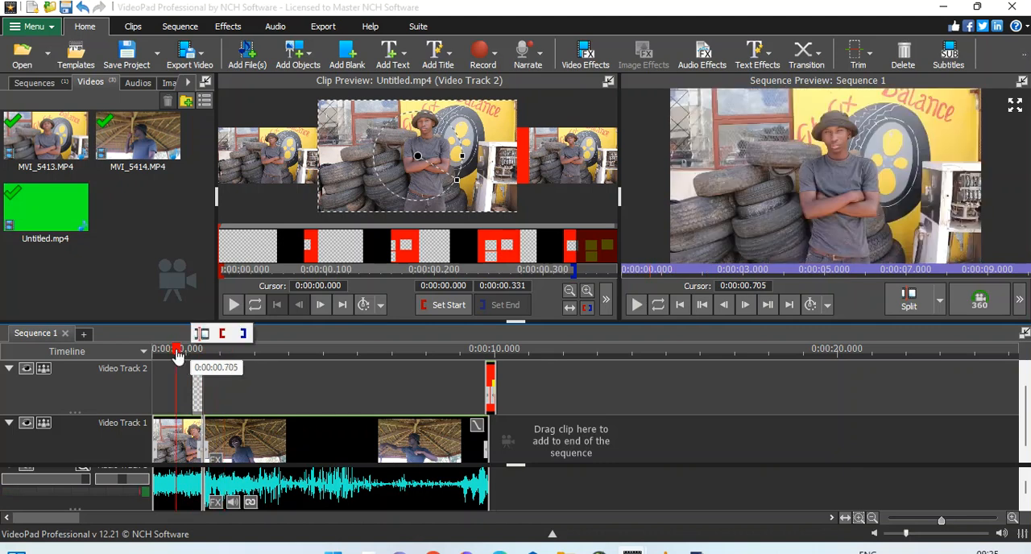
key("space")
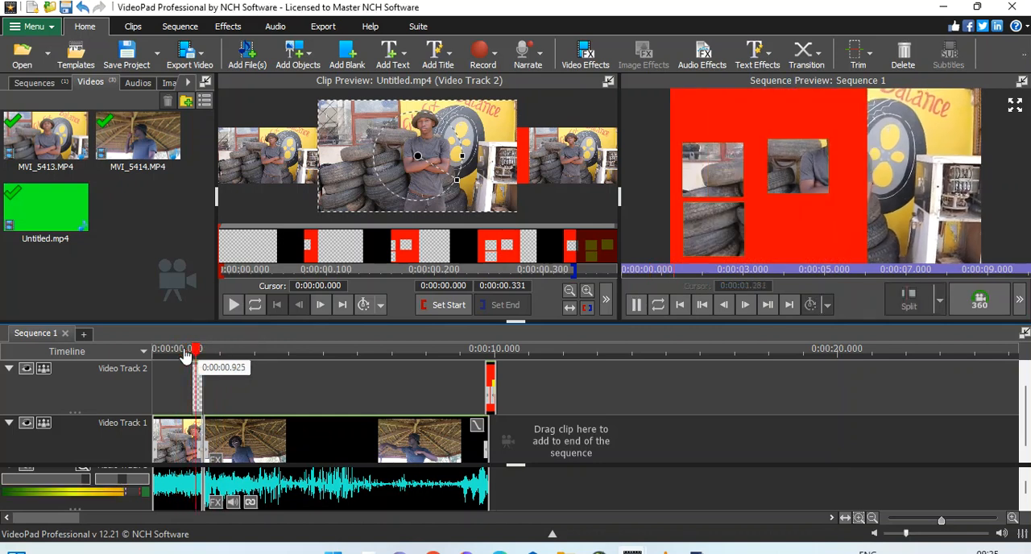
key("space")
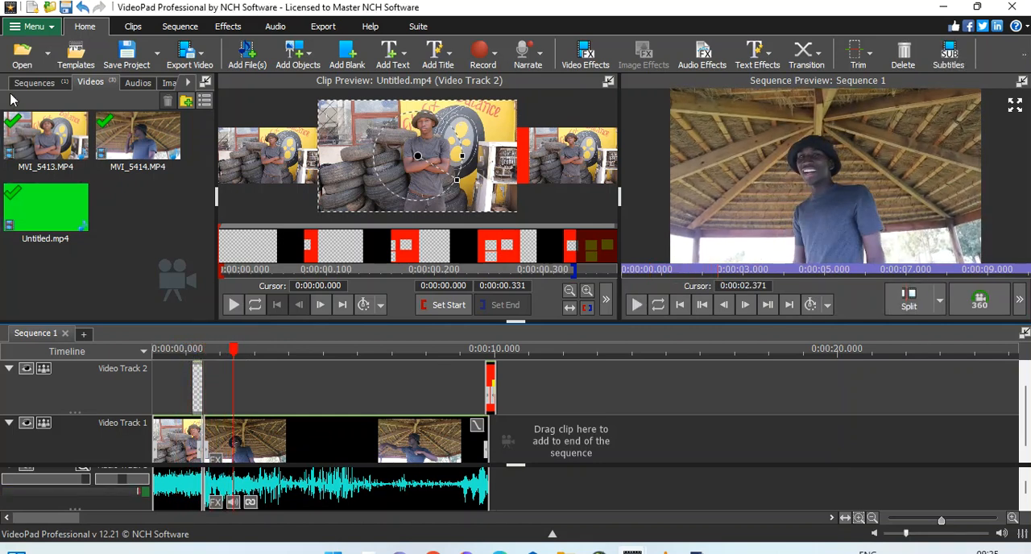